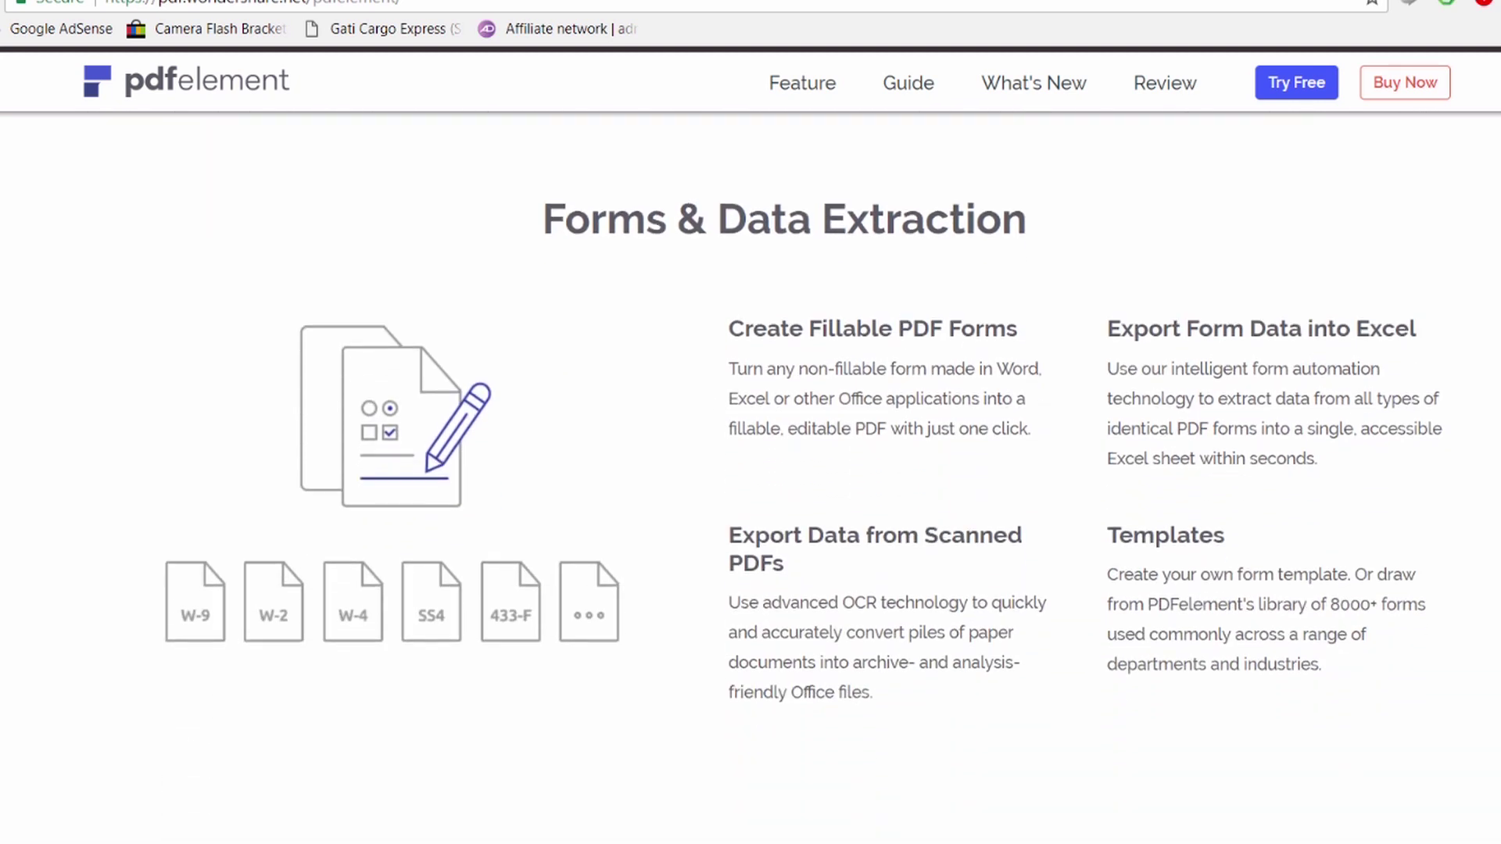
pyautogui.scroll(-2, 750, 469)
pyautogui.scroll(-2, 751, 470)
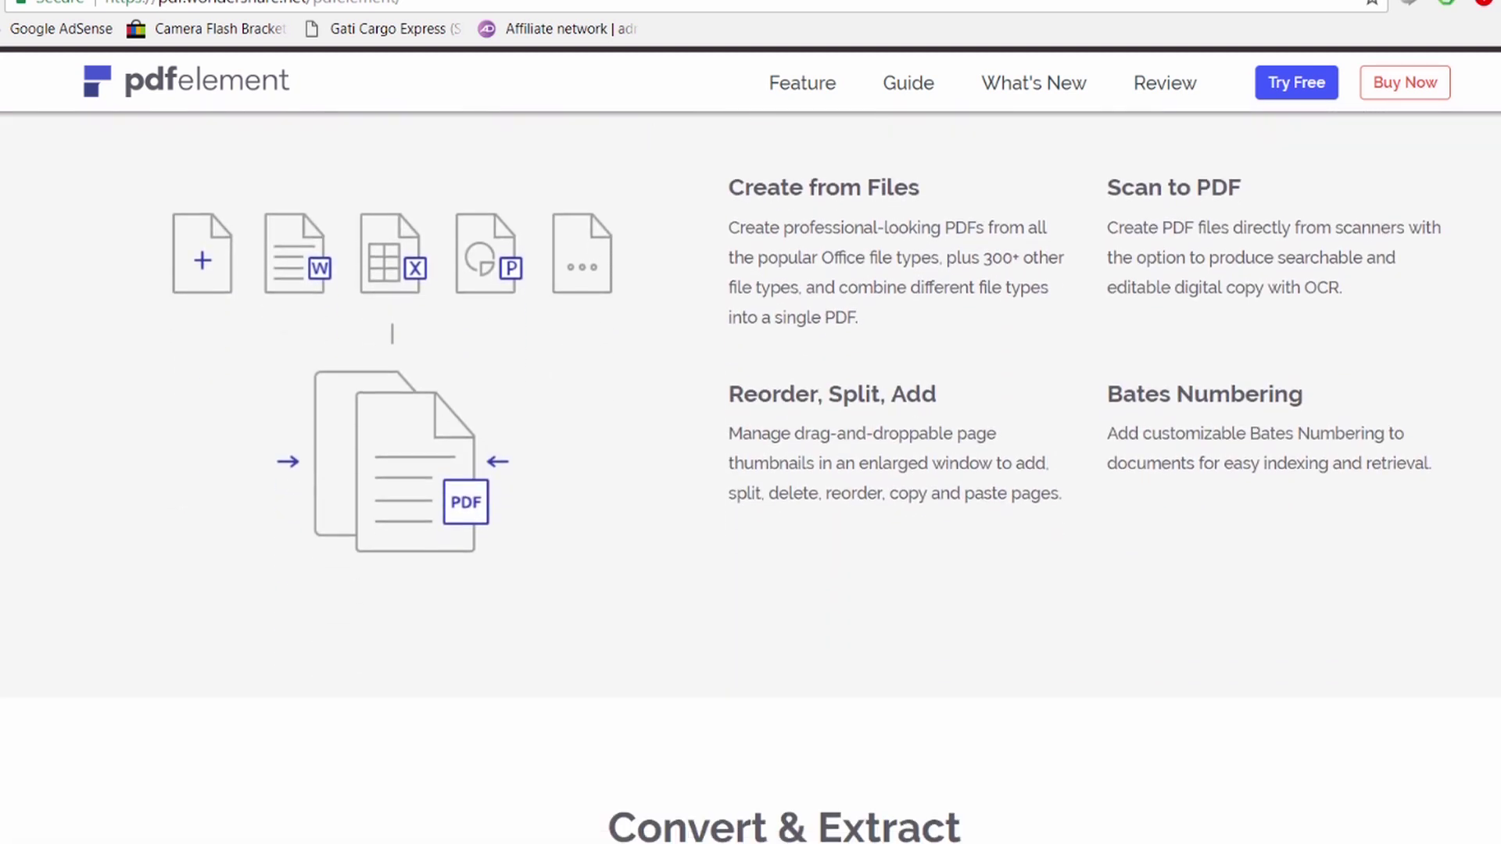
pyautogui.scroll(-1, 751, 470)
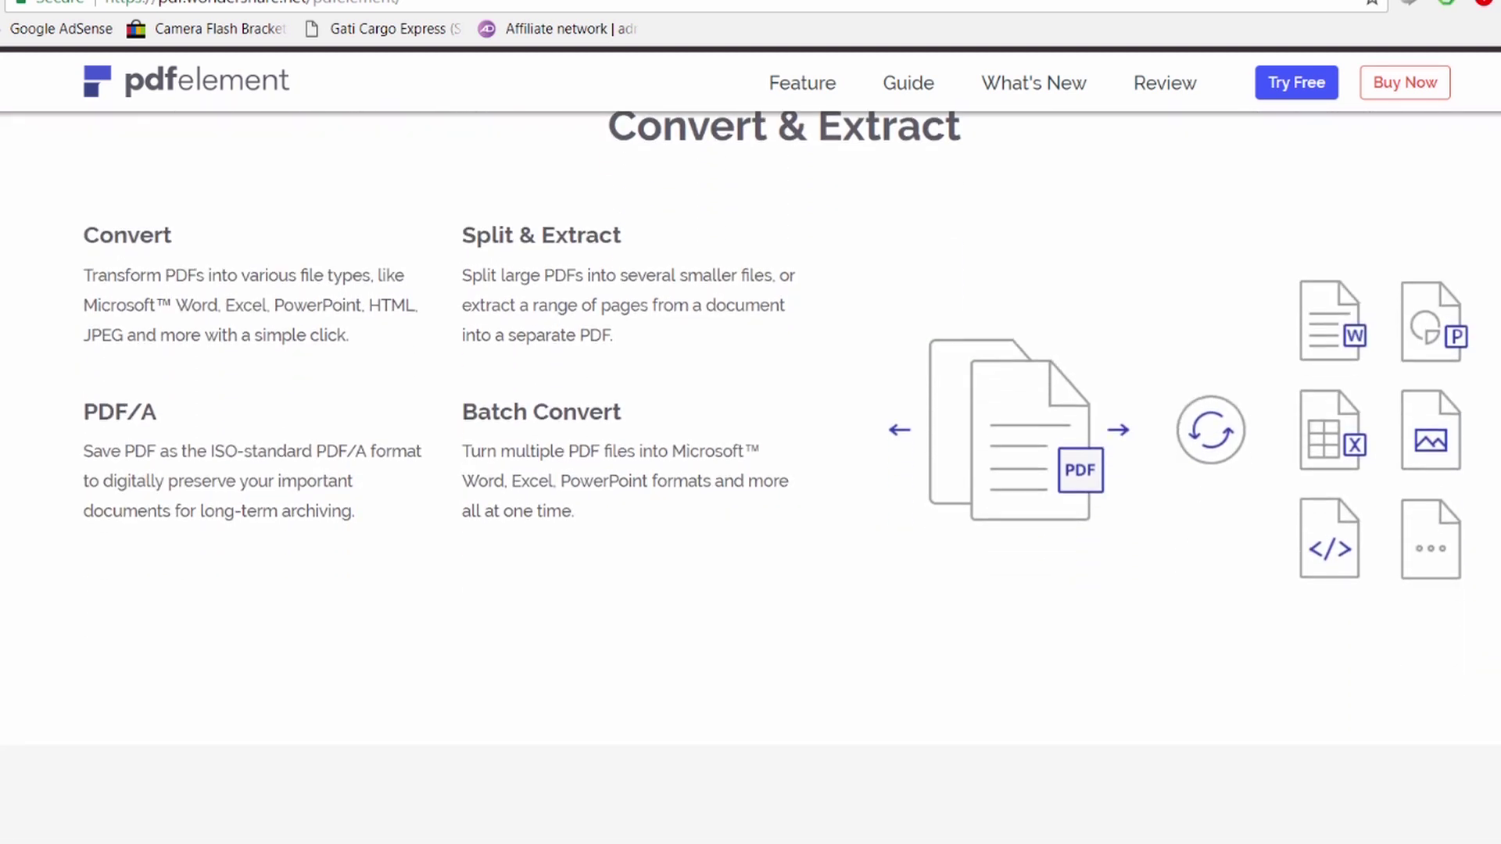
pyautogui.scroll(-2, 750, 469)
pyautogui.scroll(-2, 752, 470)
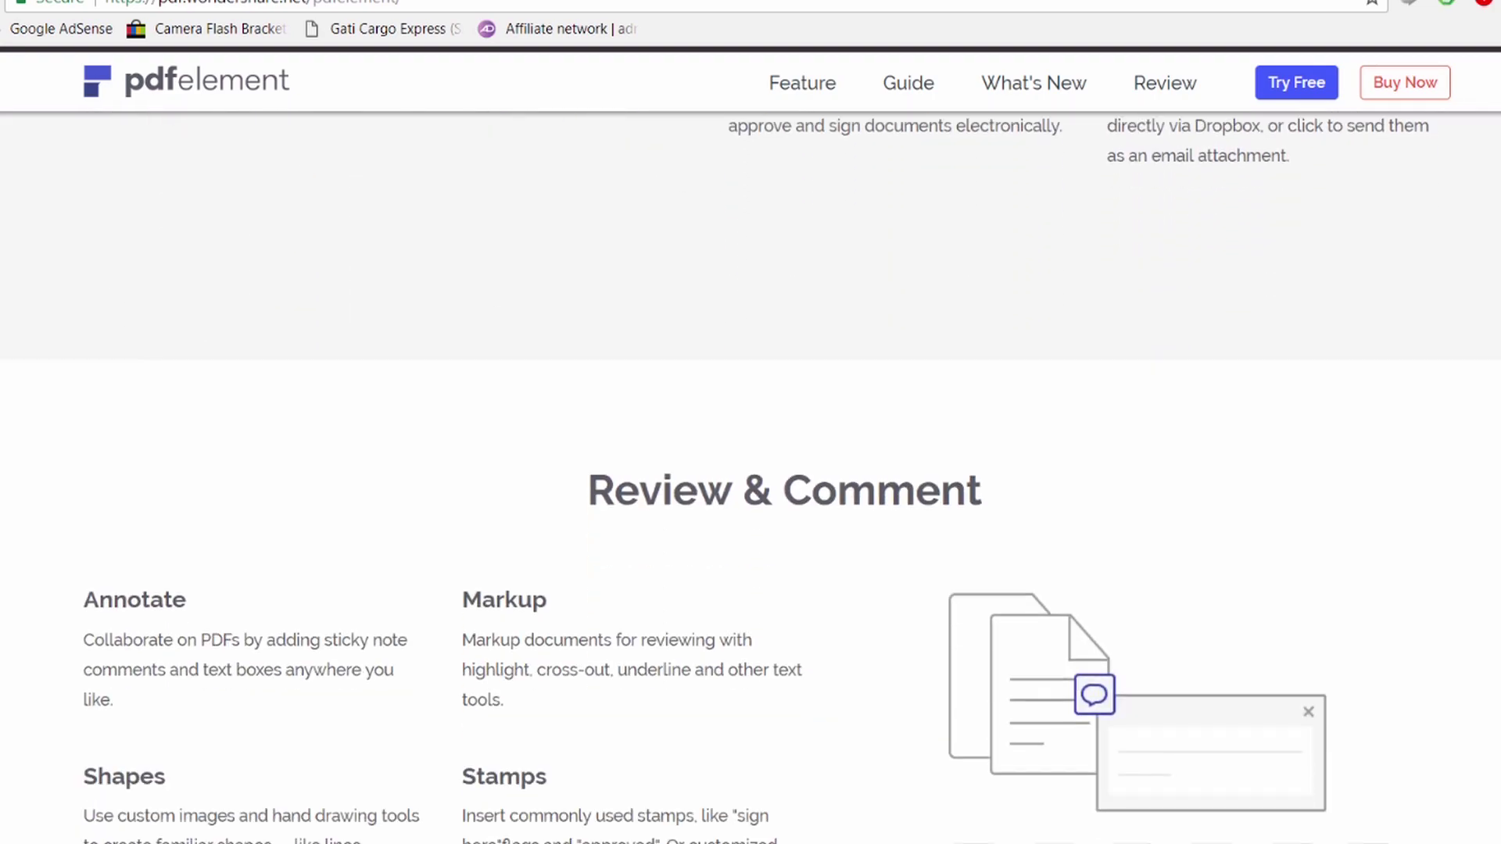
pyautogui.scroll(-2, 751, 470)
pyautogui.scroll(-2, 750, 470)
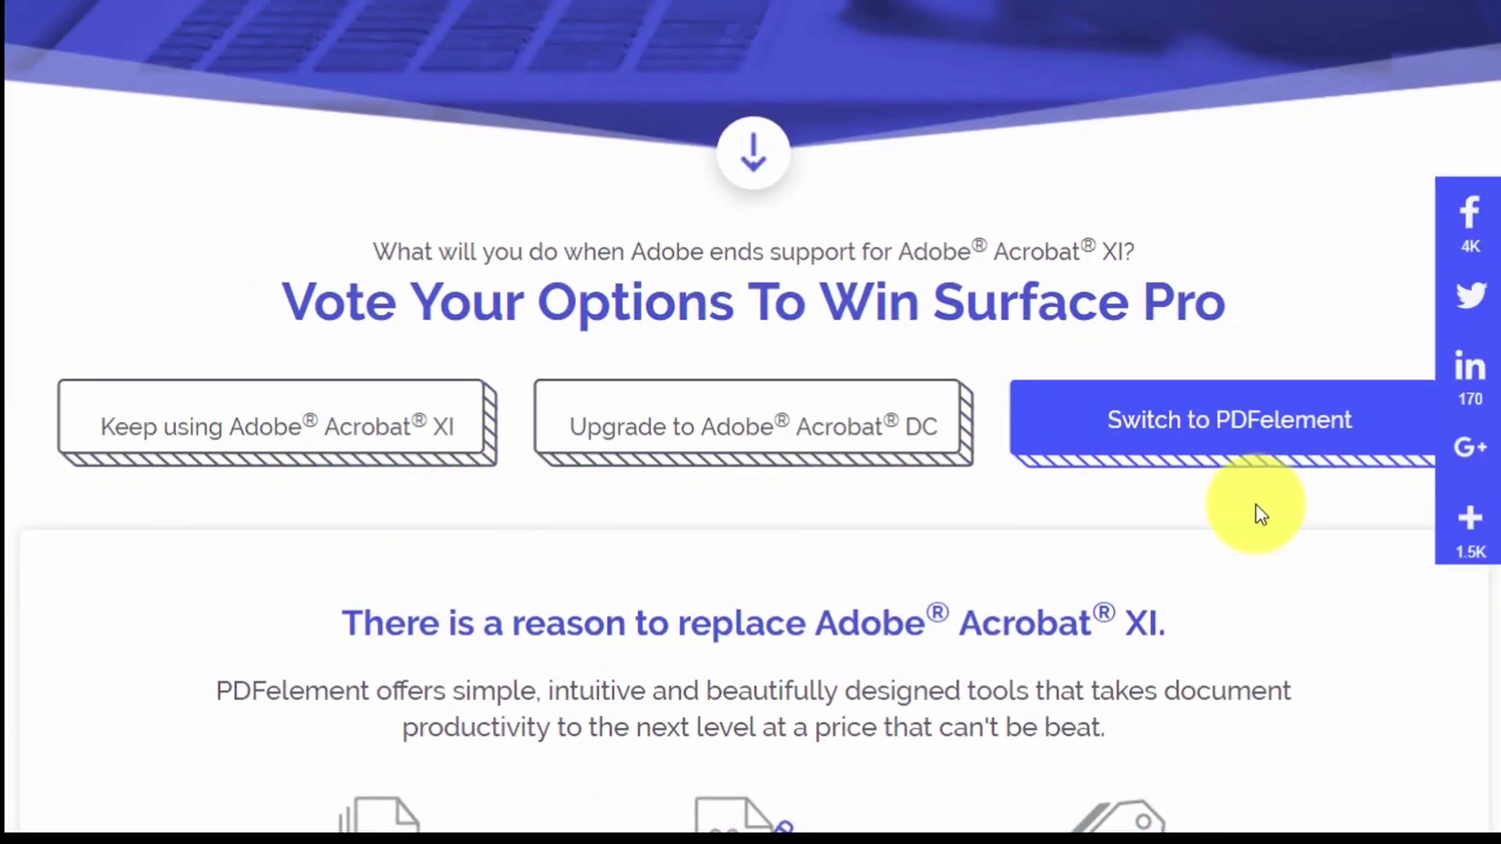
pyautogui.scroll(-8, 1127, 351)
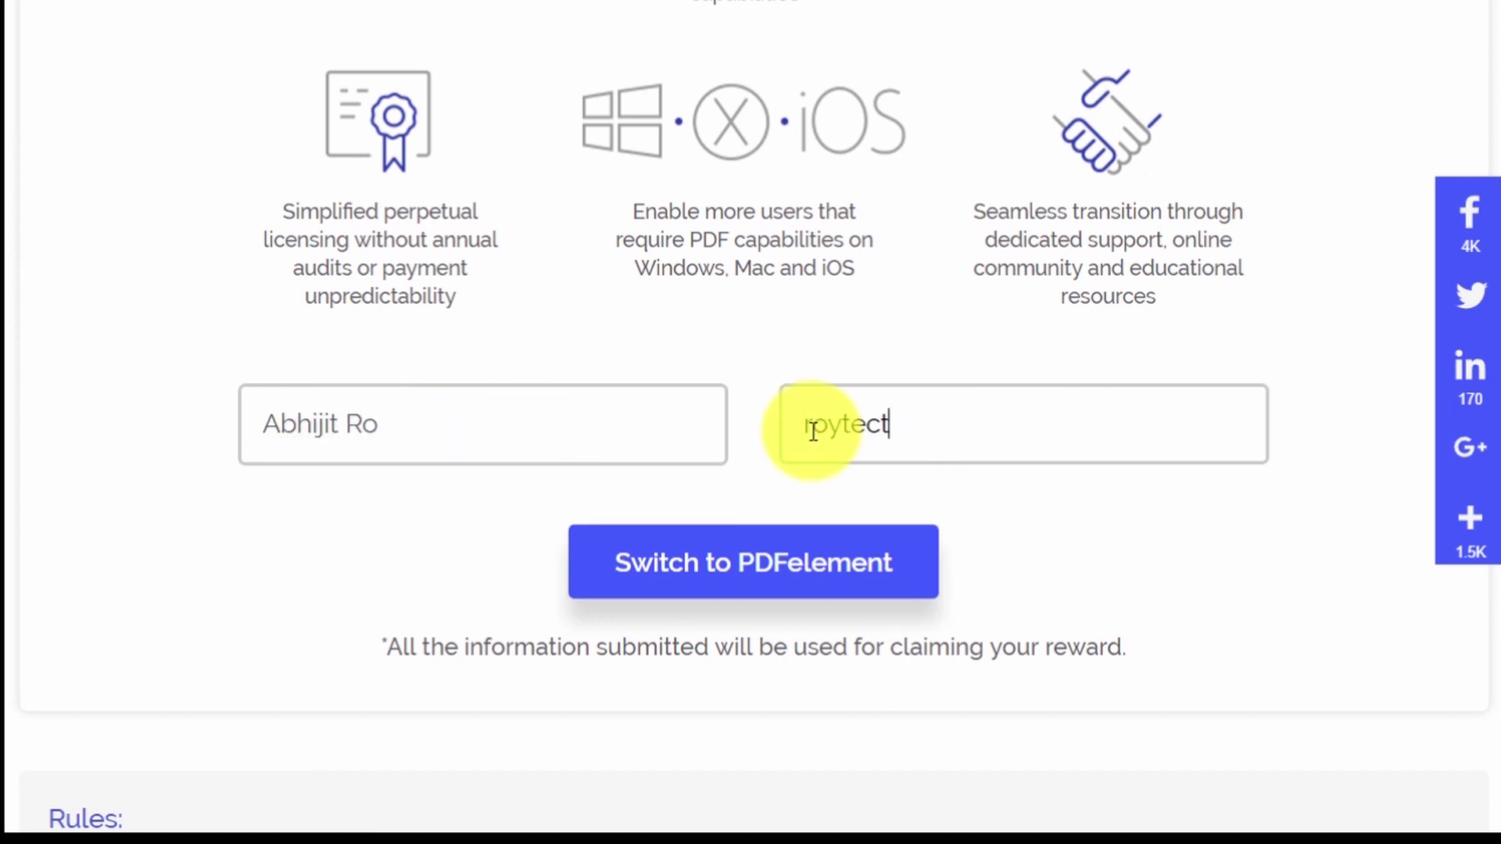
pyautogui.scroll(1, 1031, 502)
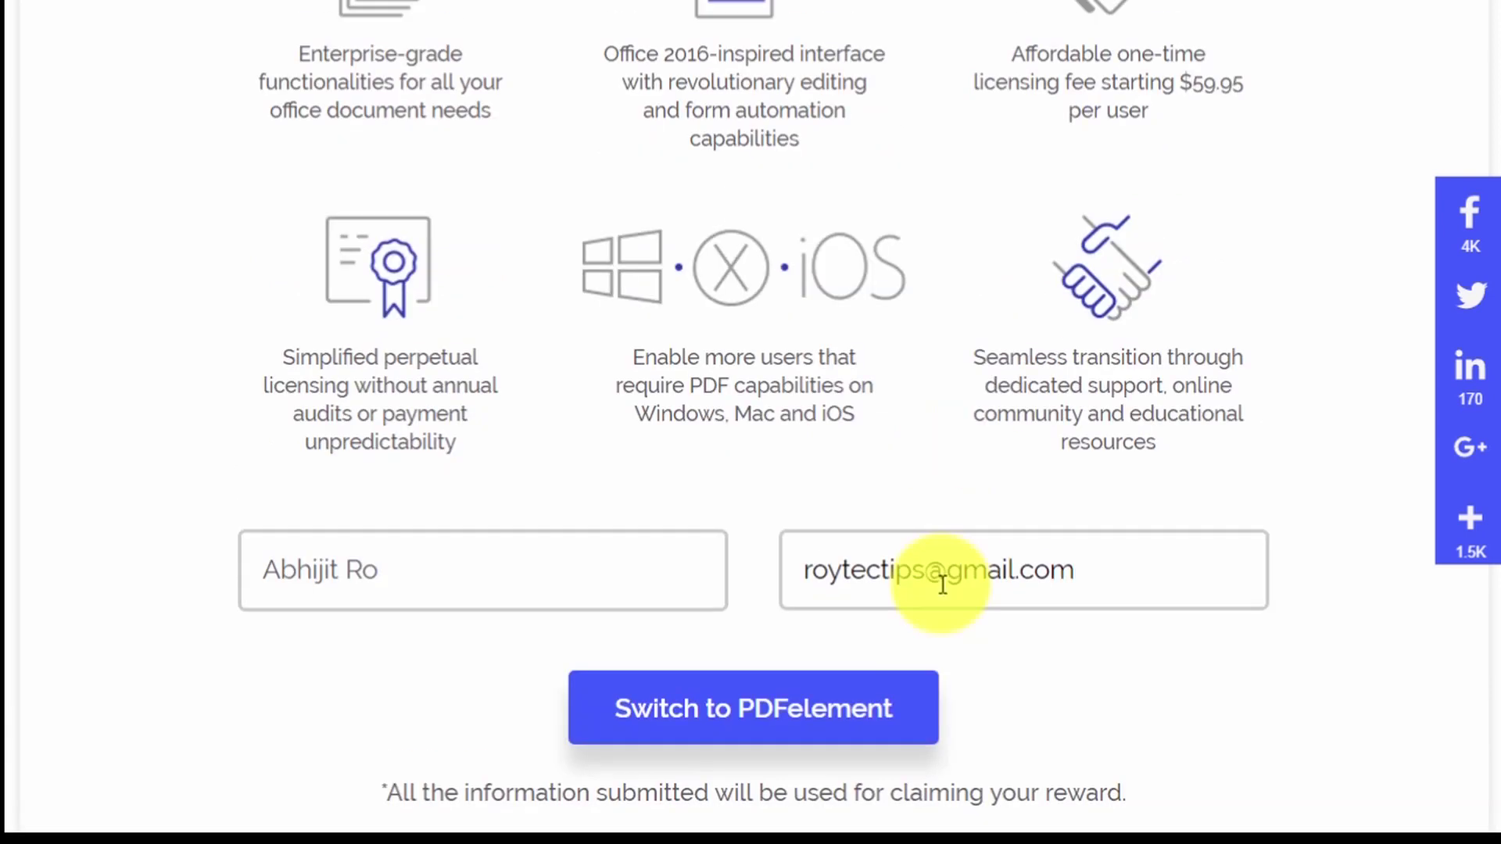
# - Vote for Switch to PDFelement and post the contest page to Google+
pyautogui.click(743, 730)
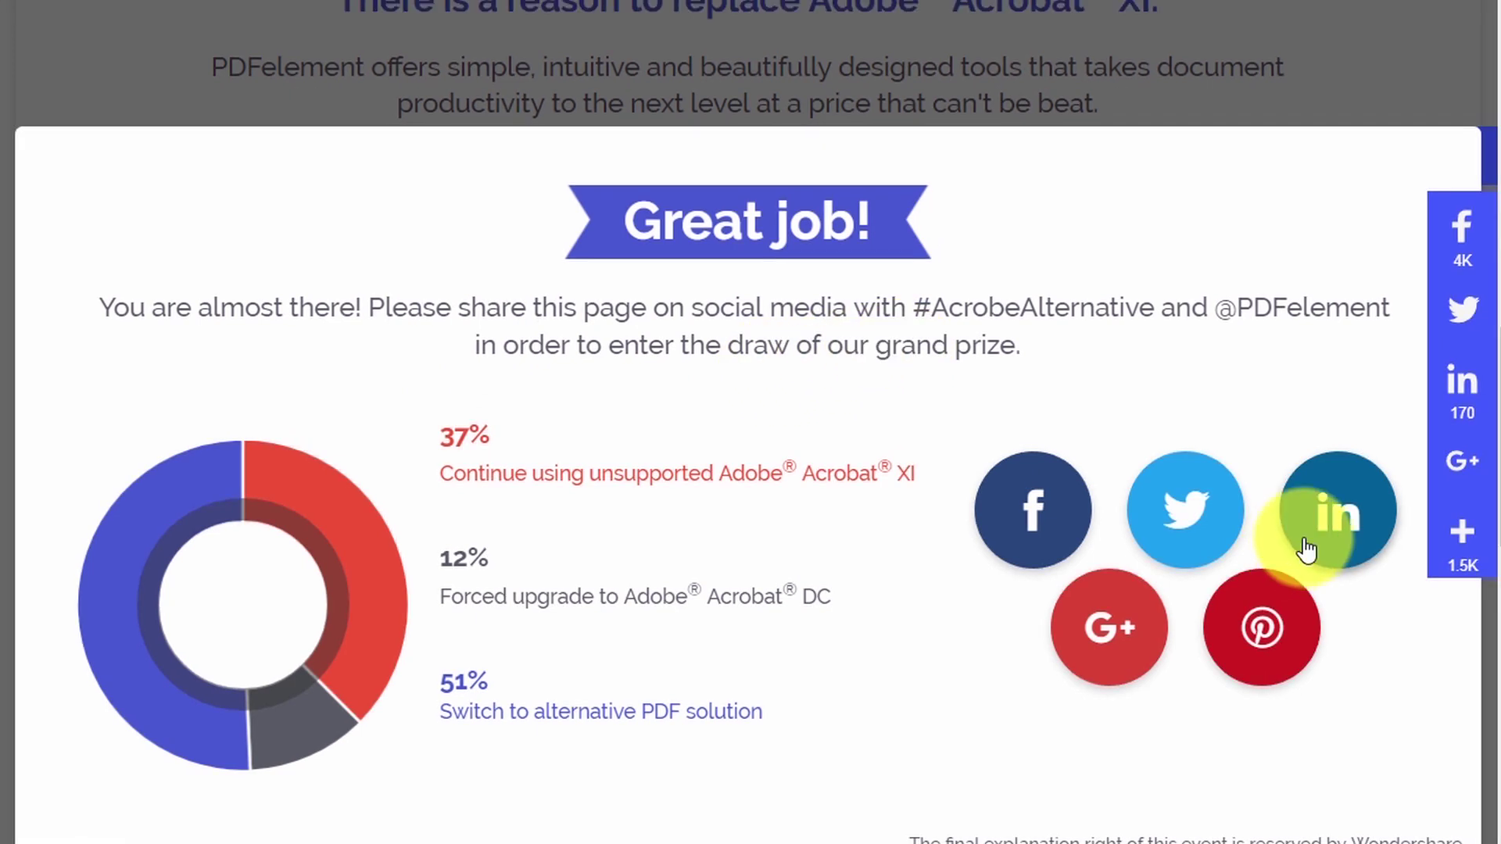
pyautogui.click(1120, 648)
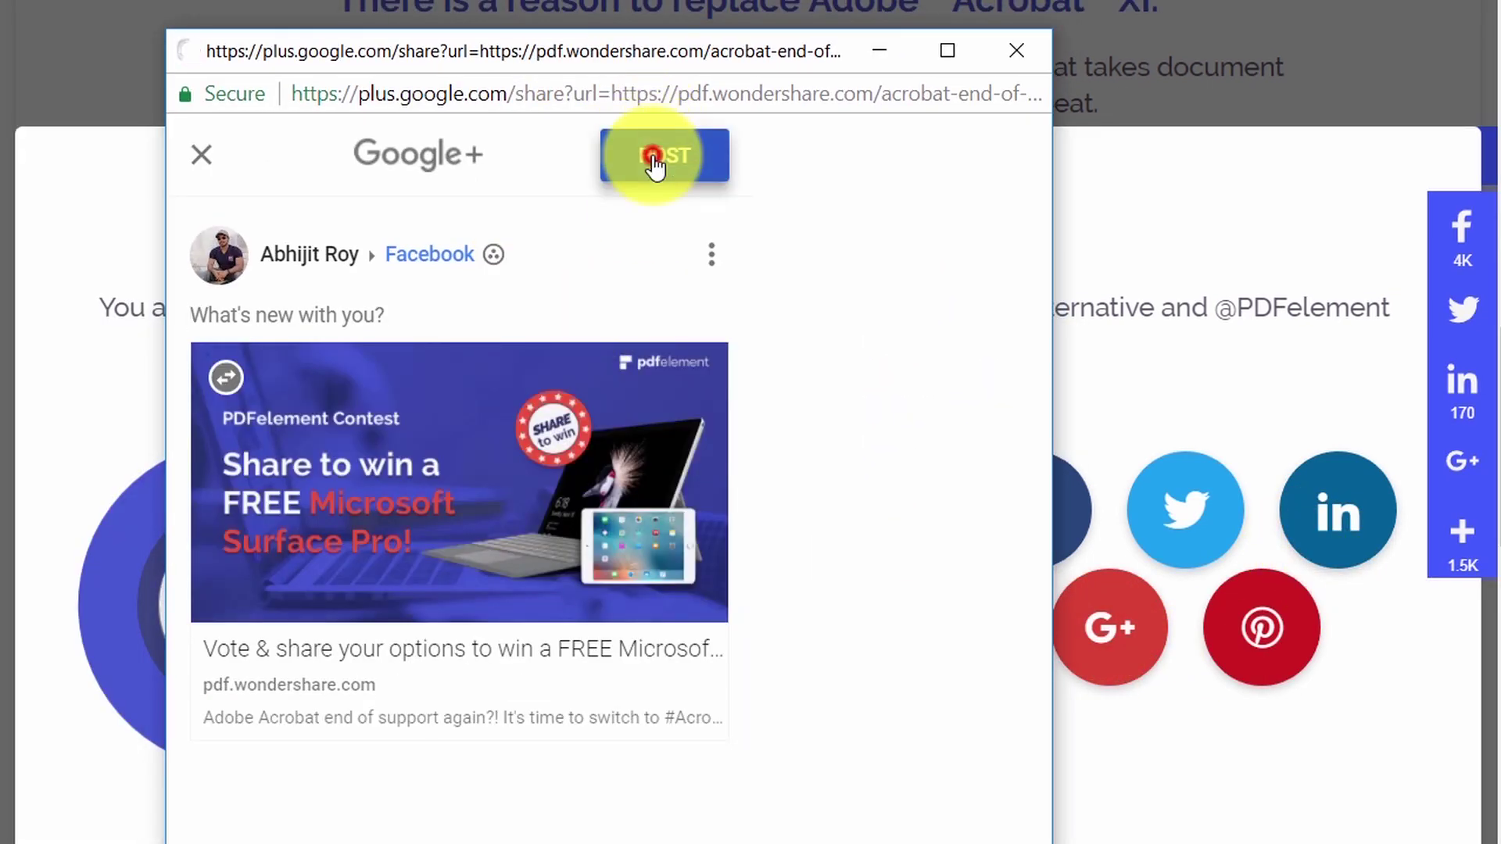
pyautogui.click(654, 162)
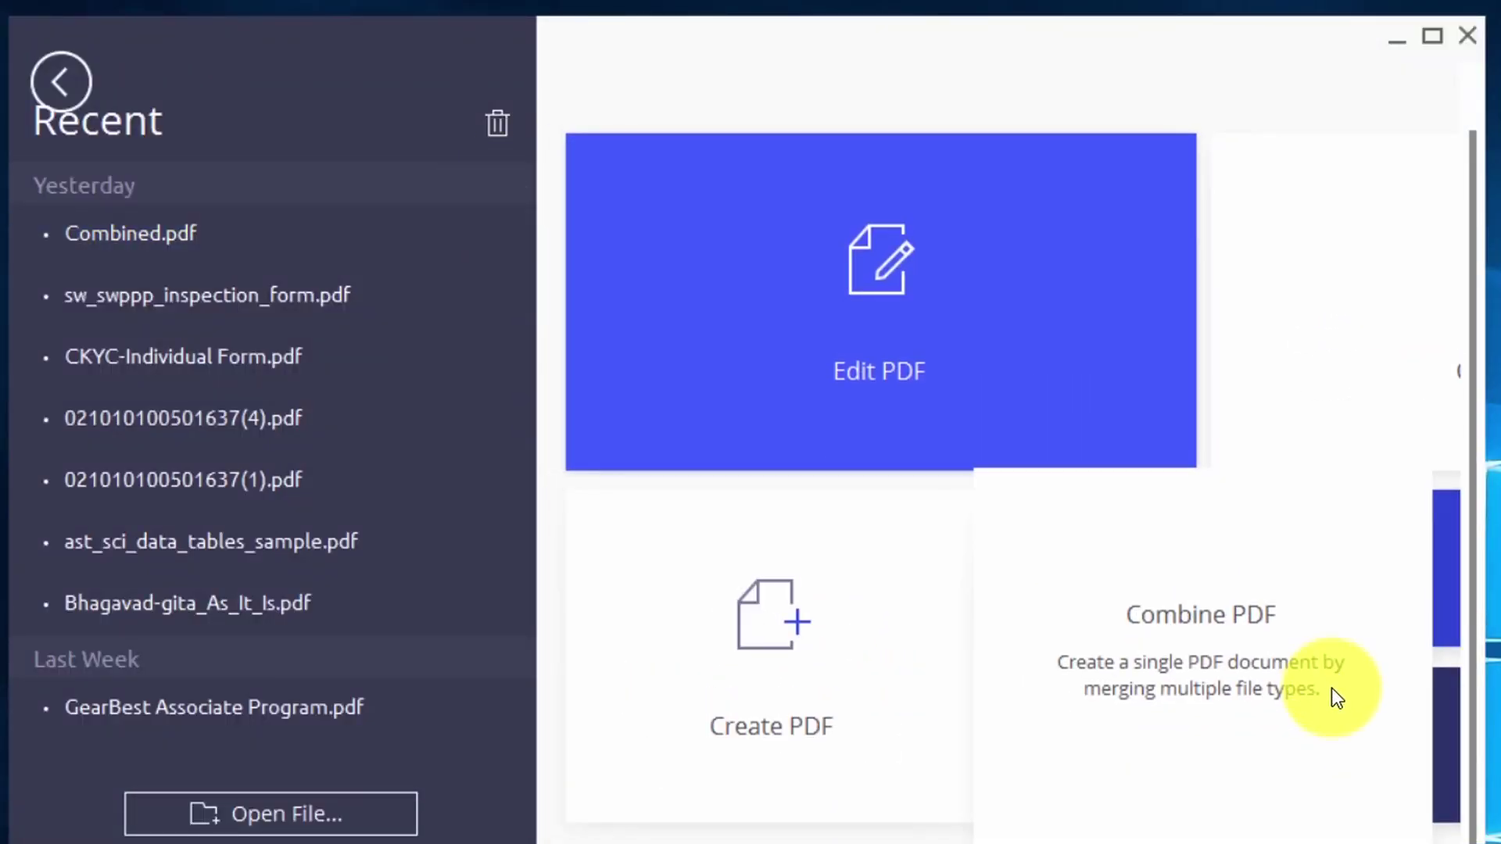
# - Convert the Word inspection report (.doc) into a PDF with Create PDF
pyautogui.click(634, 532)
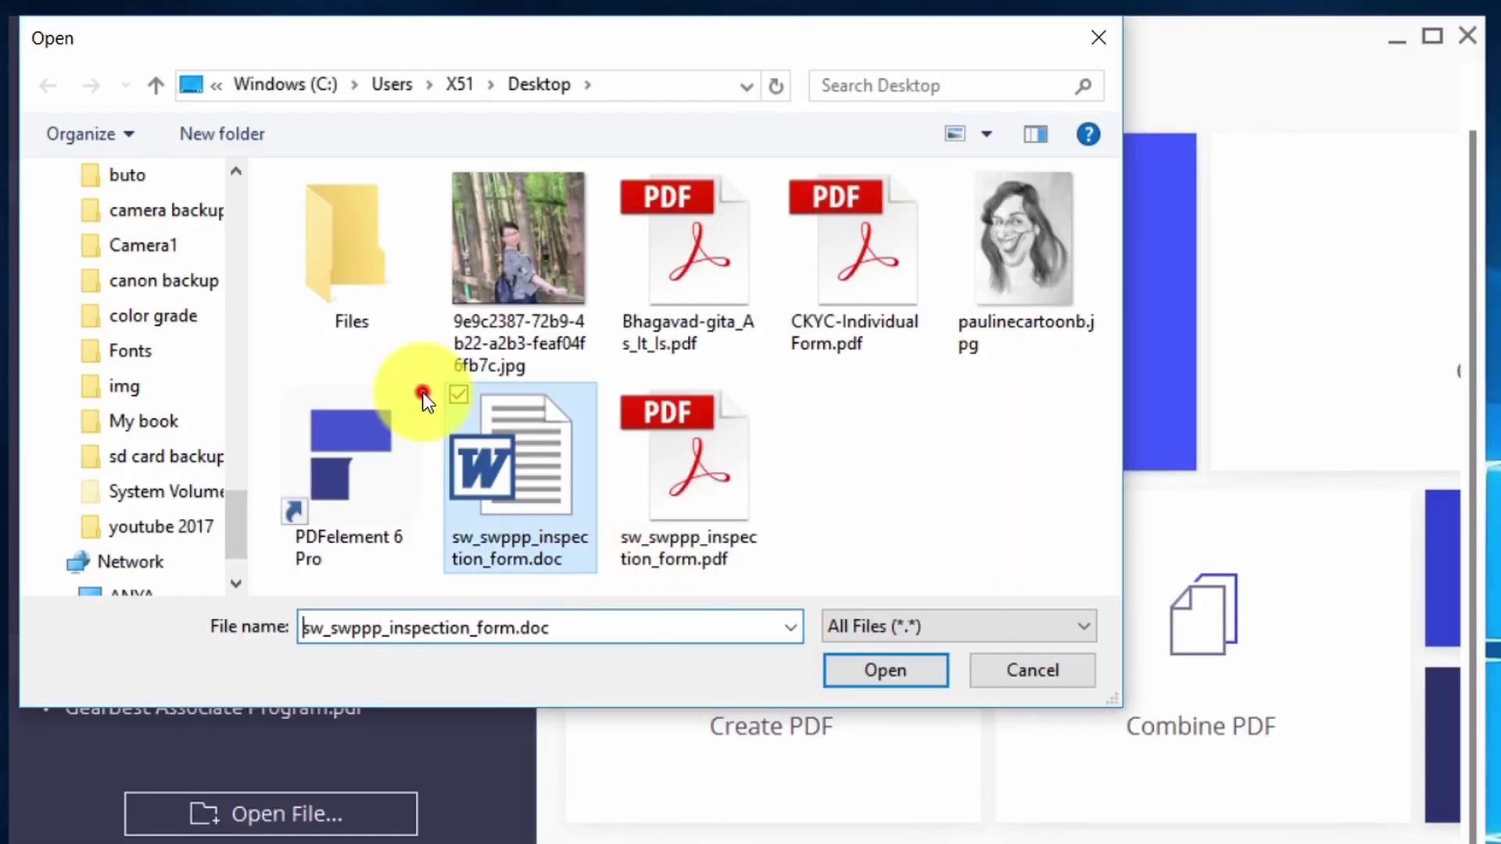
pyautogui.doubleClick(425, 401)
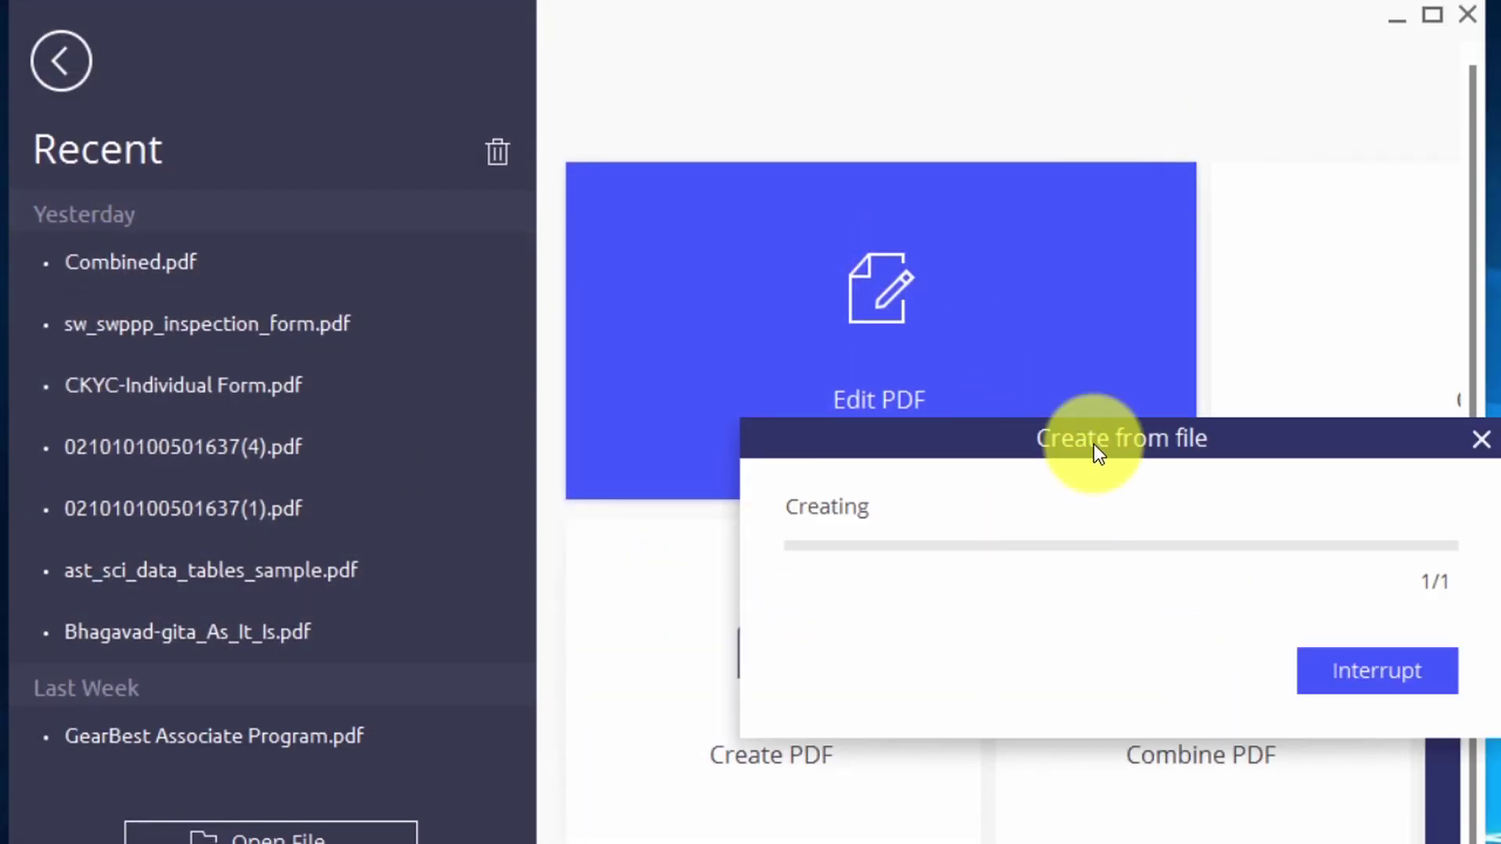
pyautogui.moveTo(1095, 445); pyautogui.dragTo(699, 353)
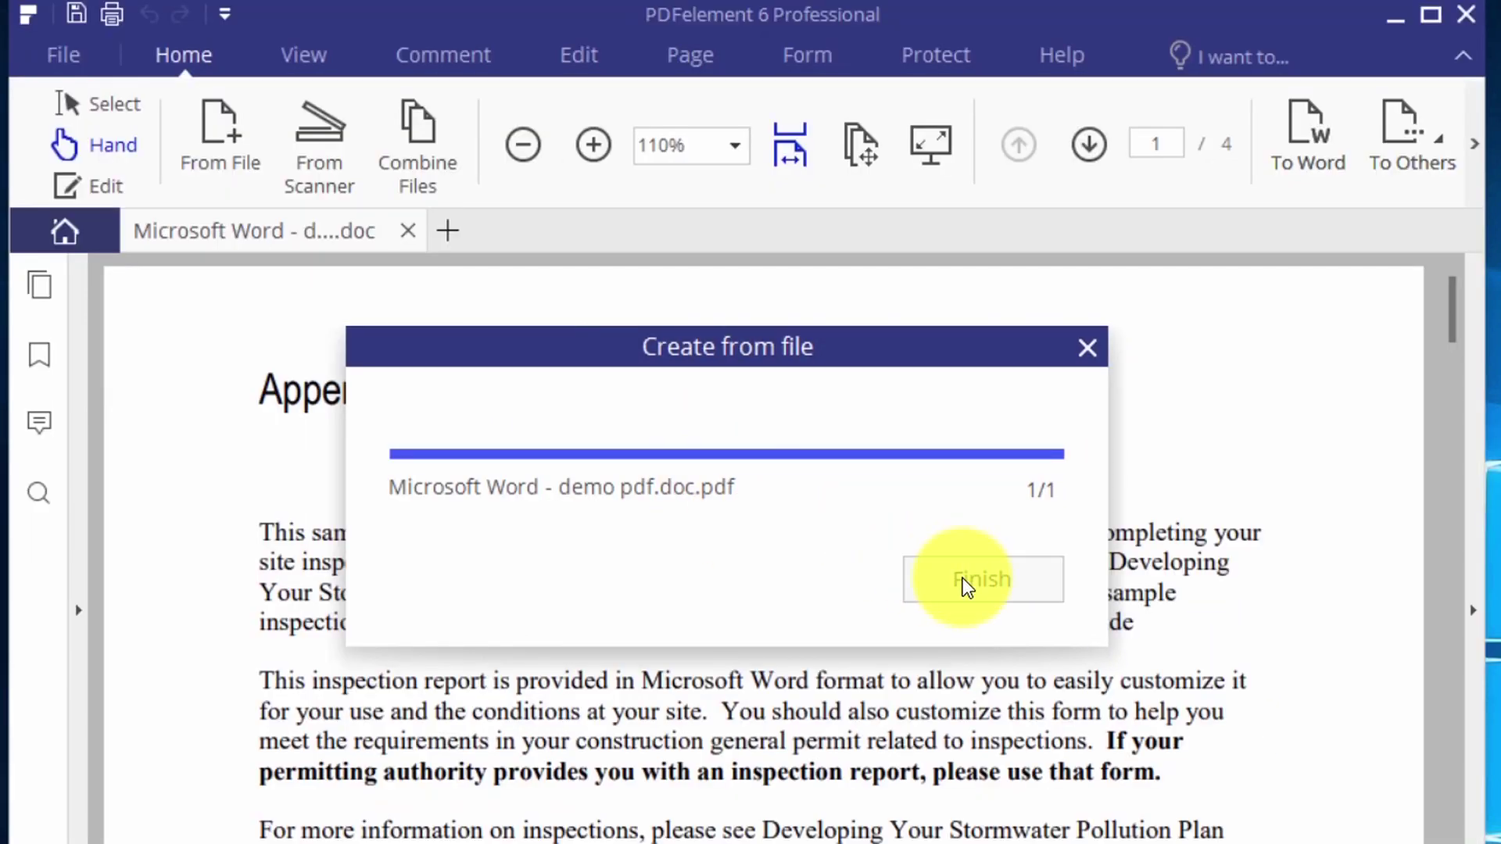
pyautogui.click(968, 578)
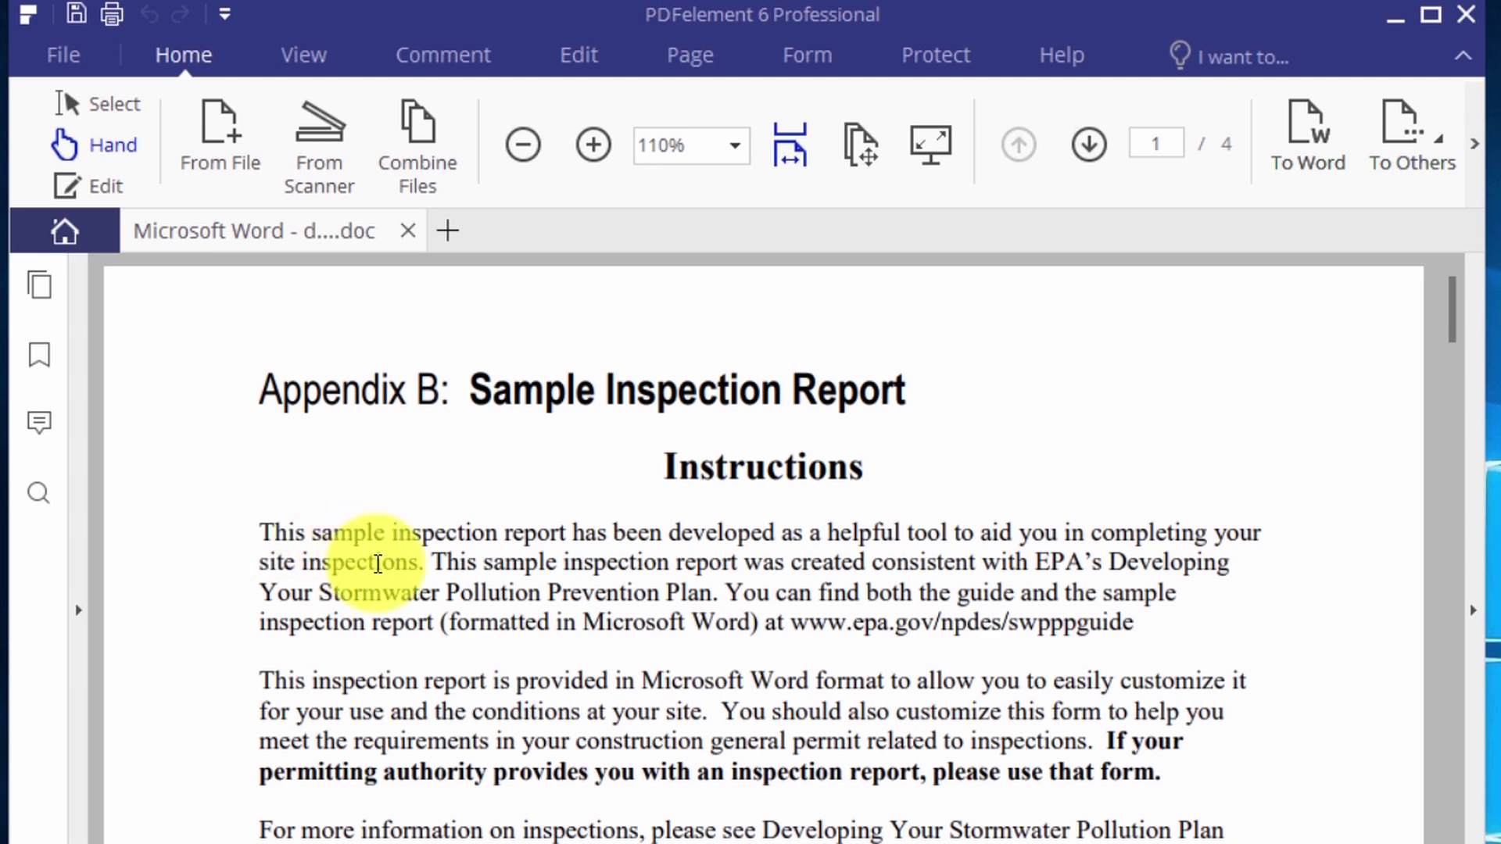
# - Save the new document to the Desktop as a PDF file
pyautogui.click(70, 53)
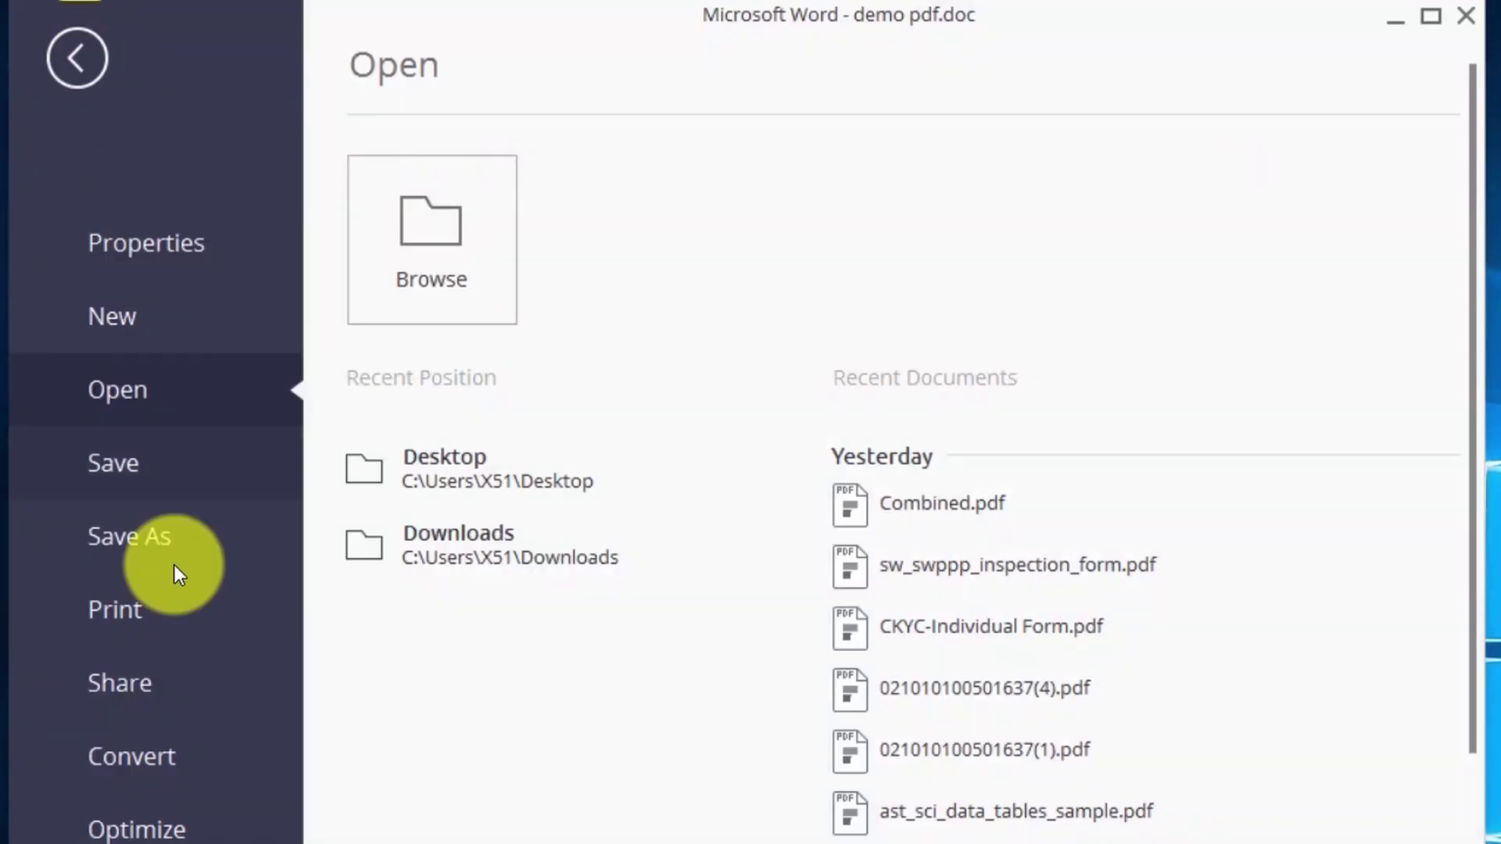
pyautogui.click(132, 537)
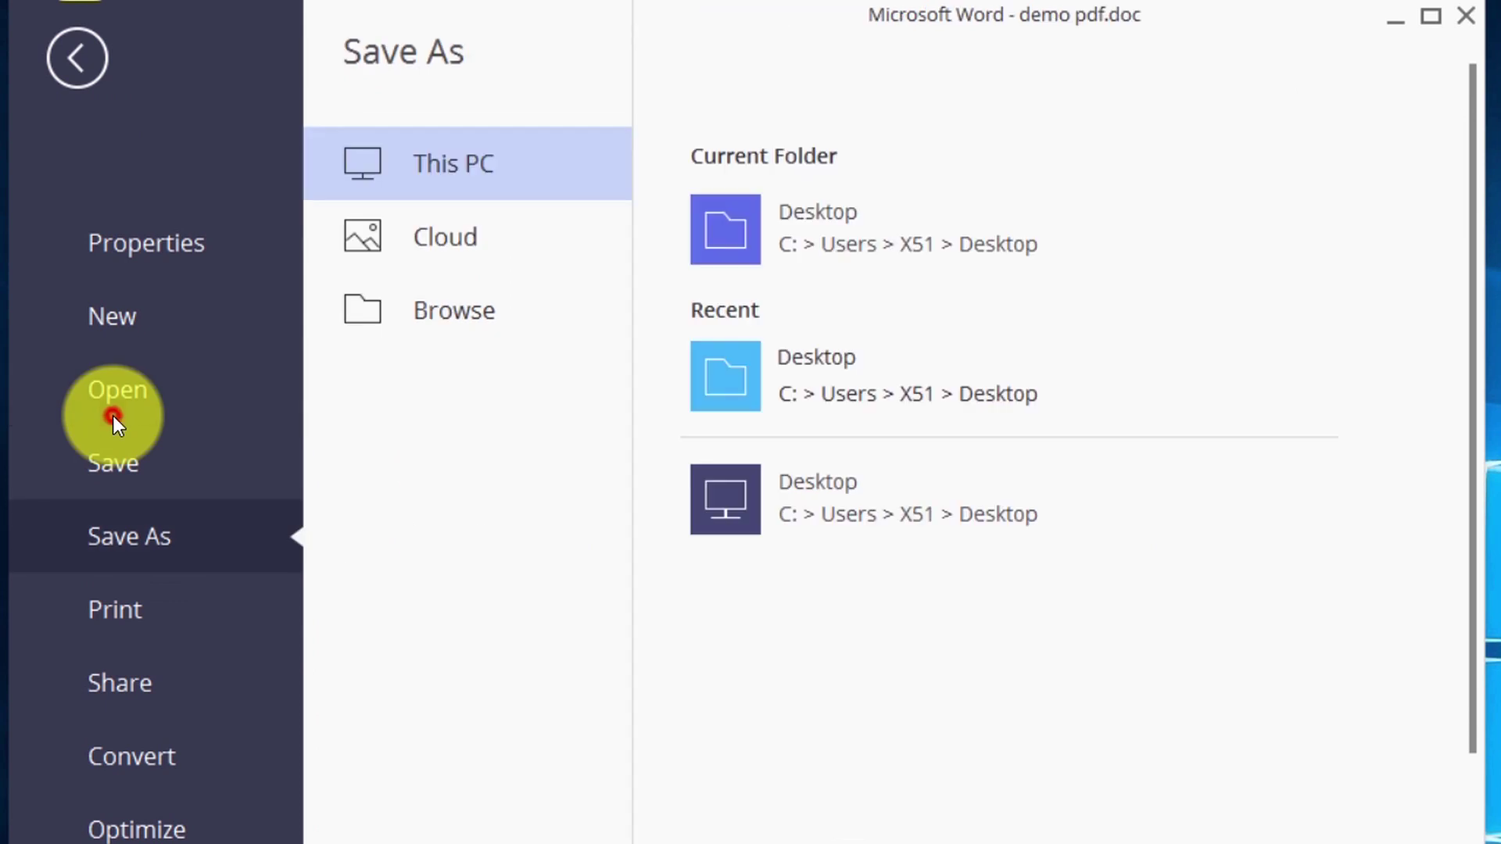
pyautogui.click(805, 241)
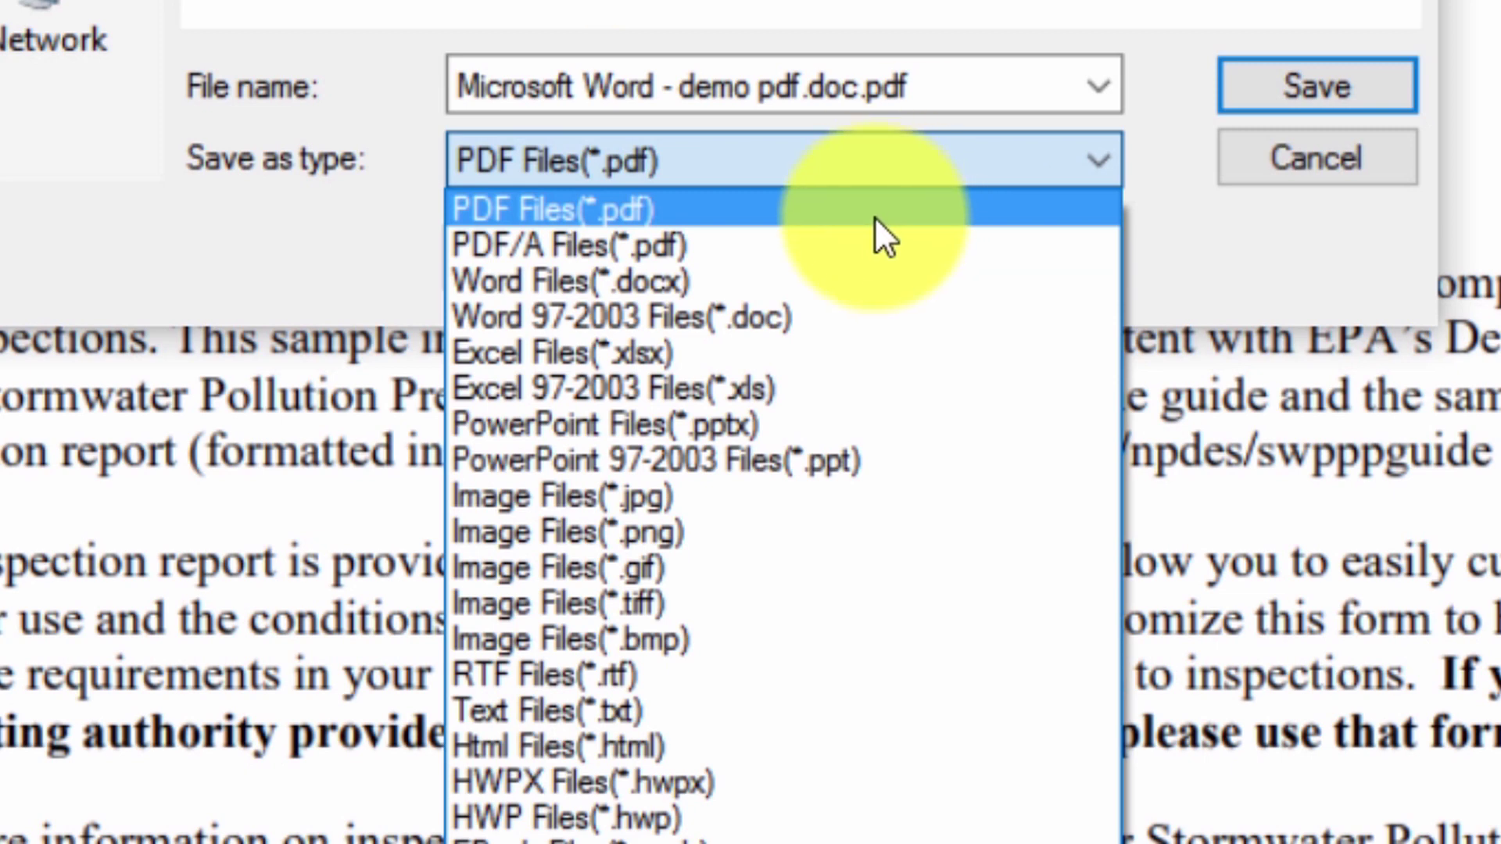
pyautogui.click(730, 209)
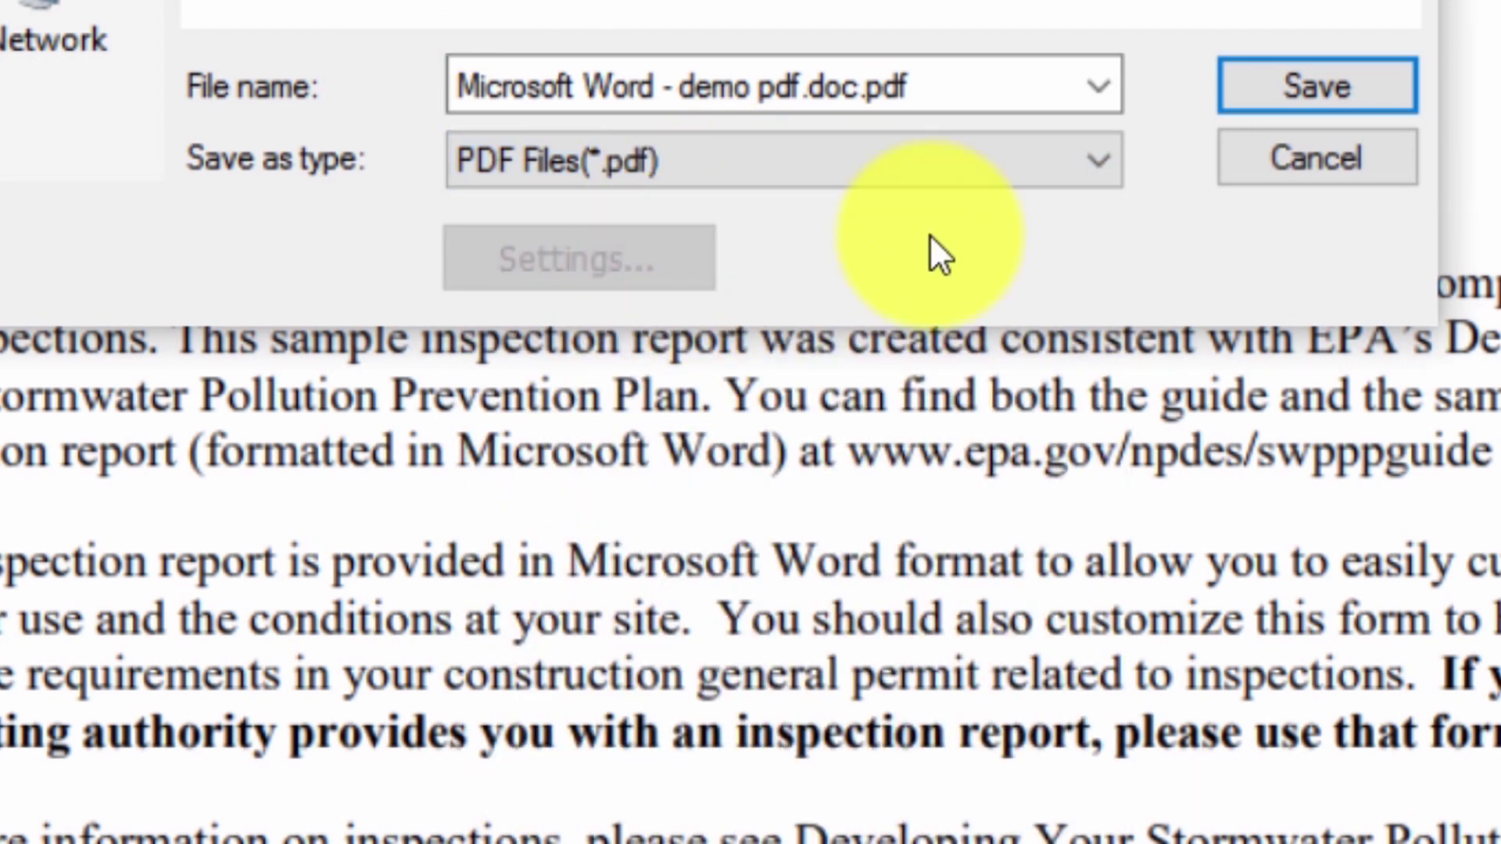
pyautogui.click(1316, 86)
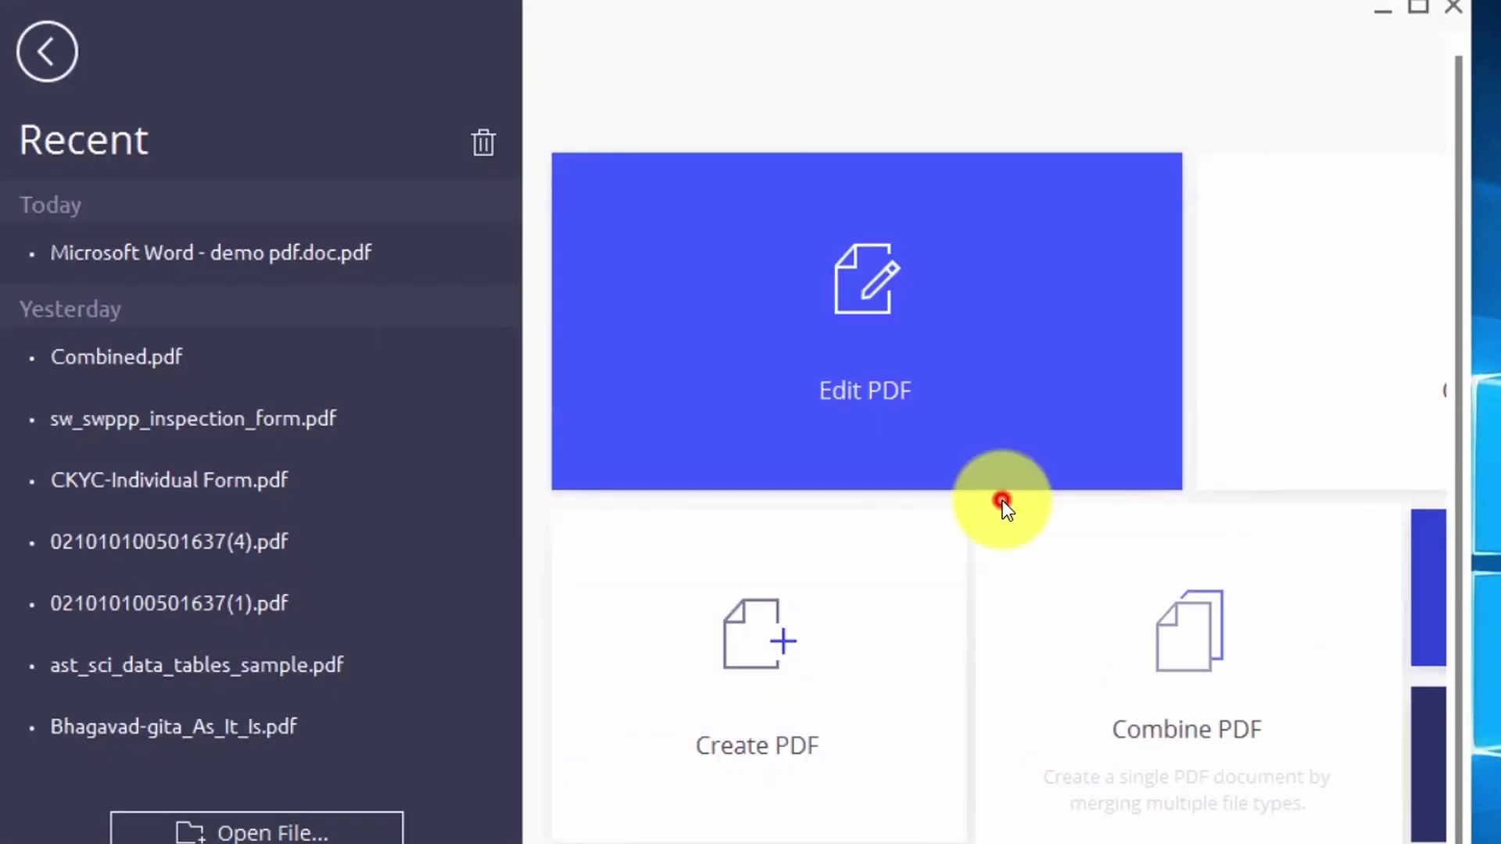
pyautogui.click(1003, 507)
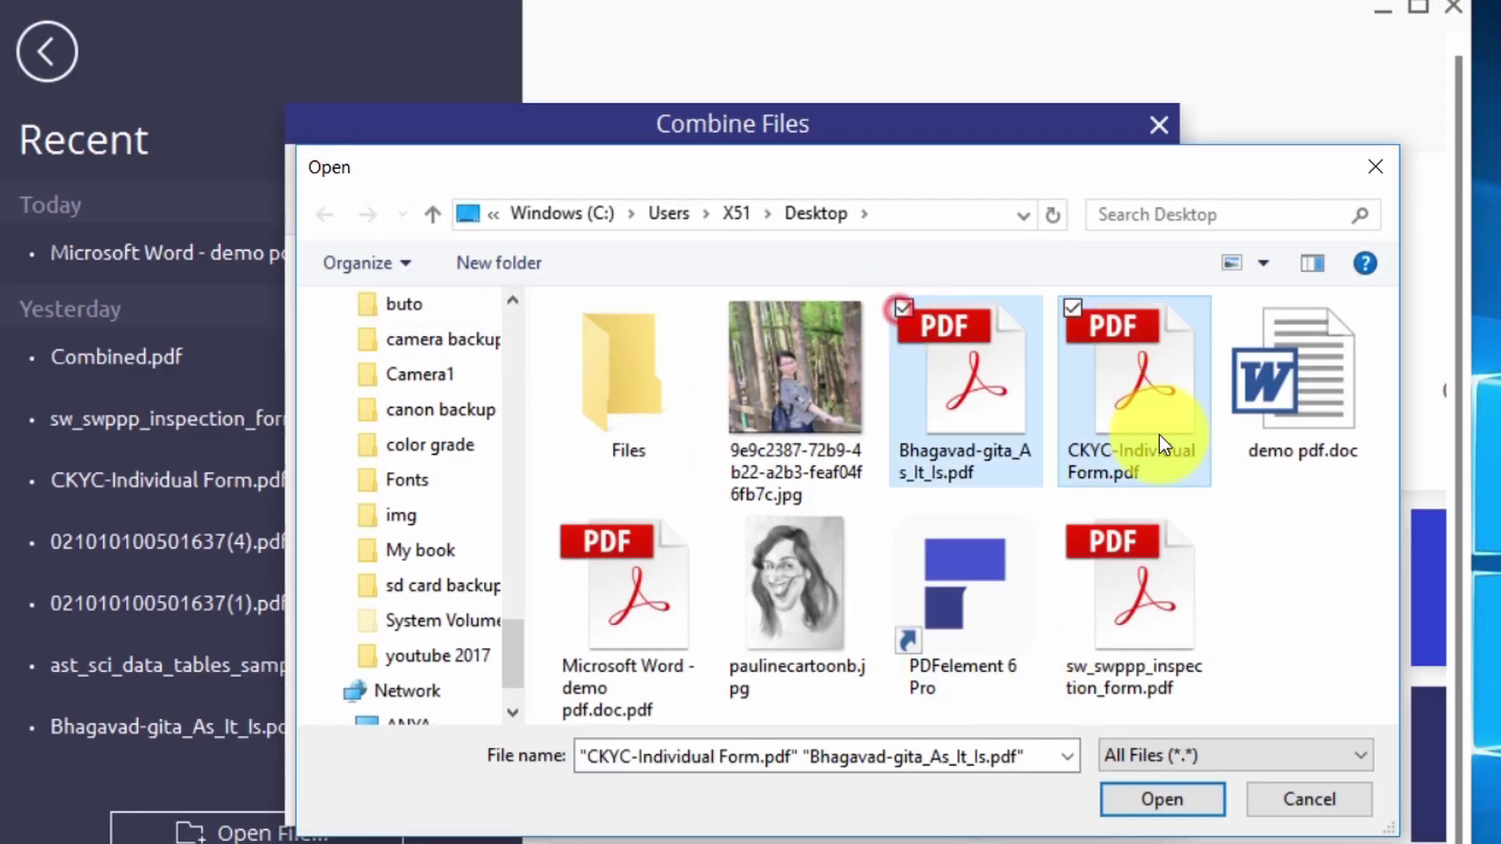
# - Combine page 1 of the Bhagavad-gita PDF with the CKYC form into one PDF
pyautogui.click(1188, 807)
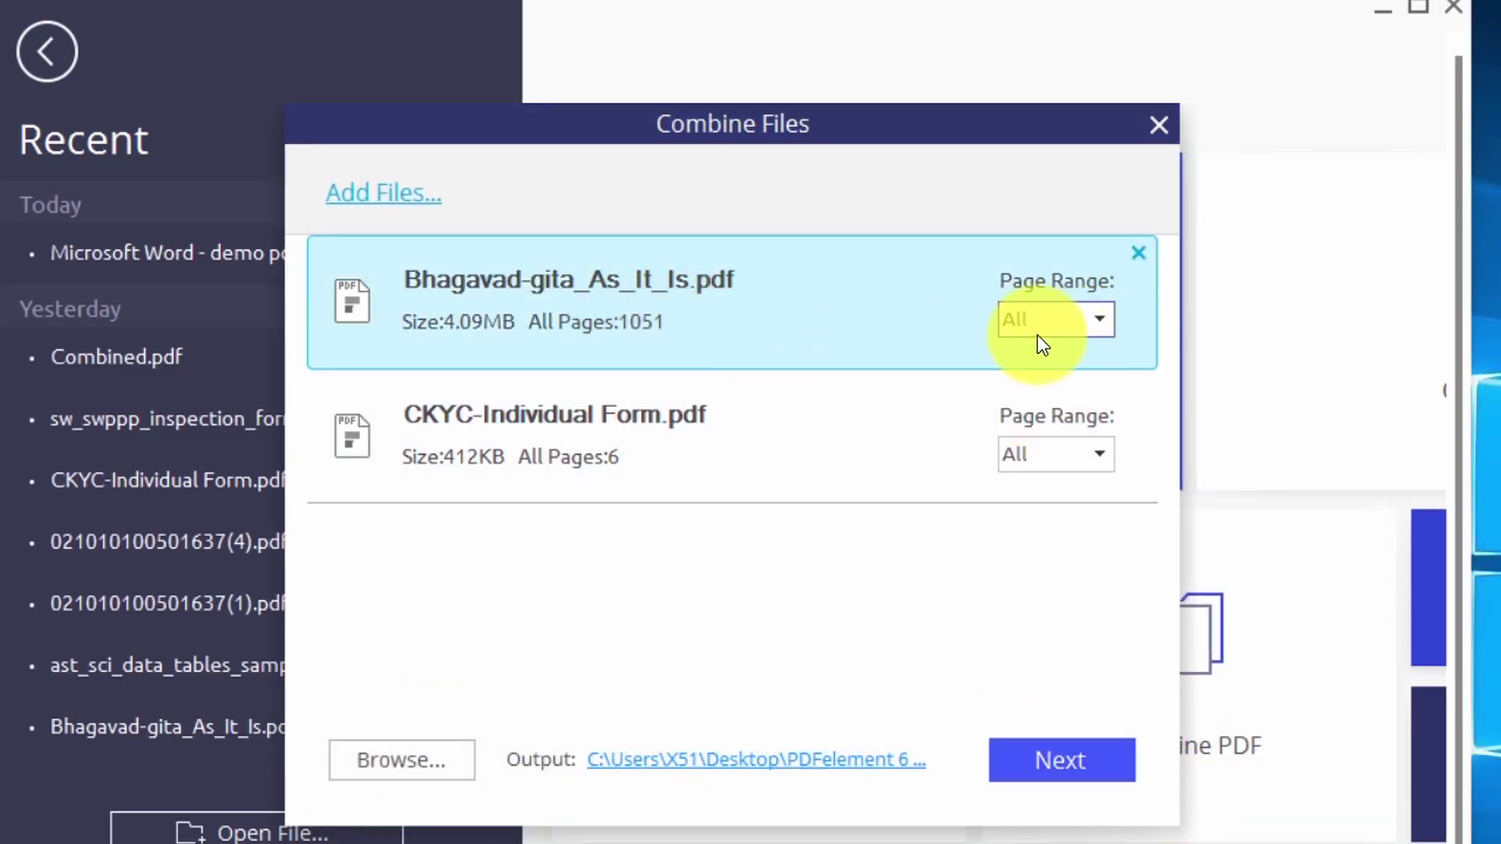
pyautogui.click(1038, 327)
pyautogui.click(1026, 379)
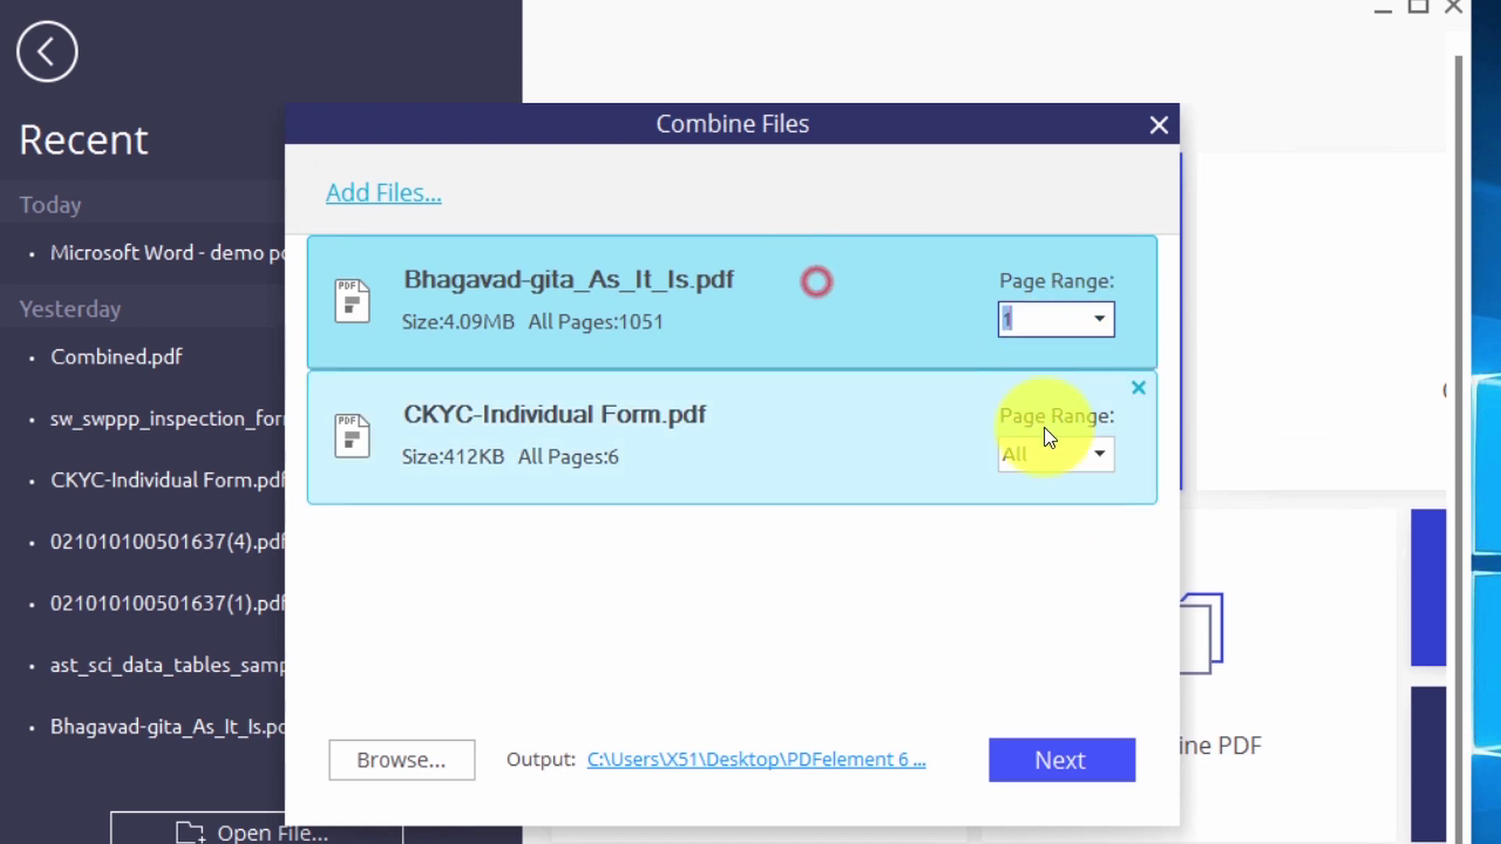
pyautogui.click(1072, 458)
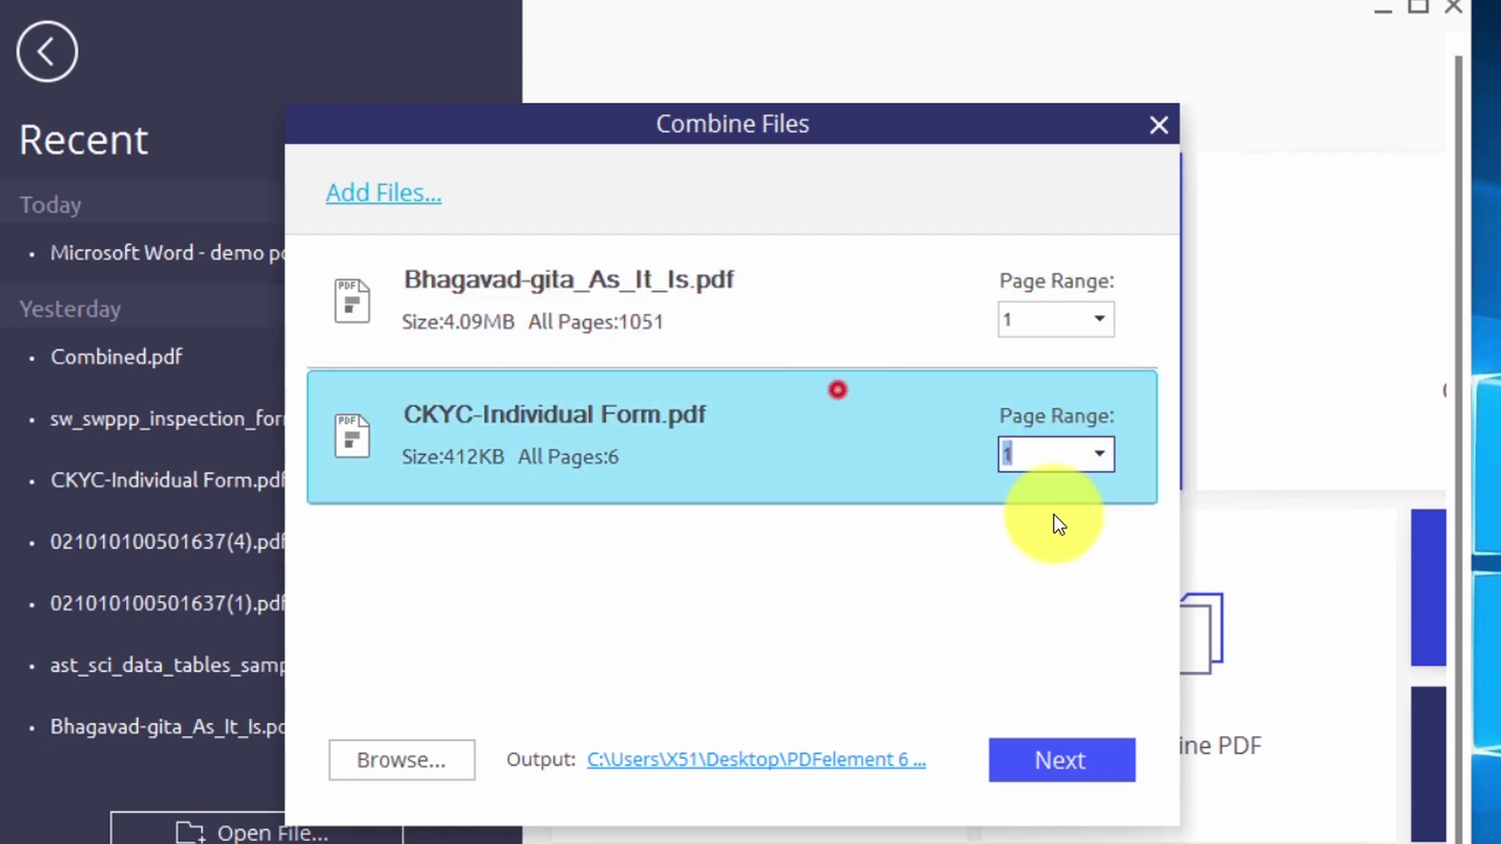
pyautogui.click(1090, 767)
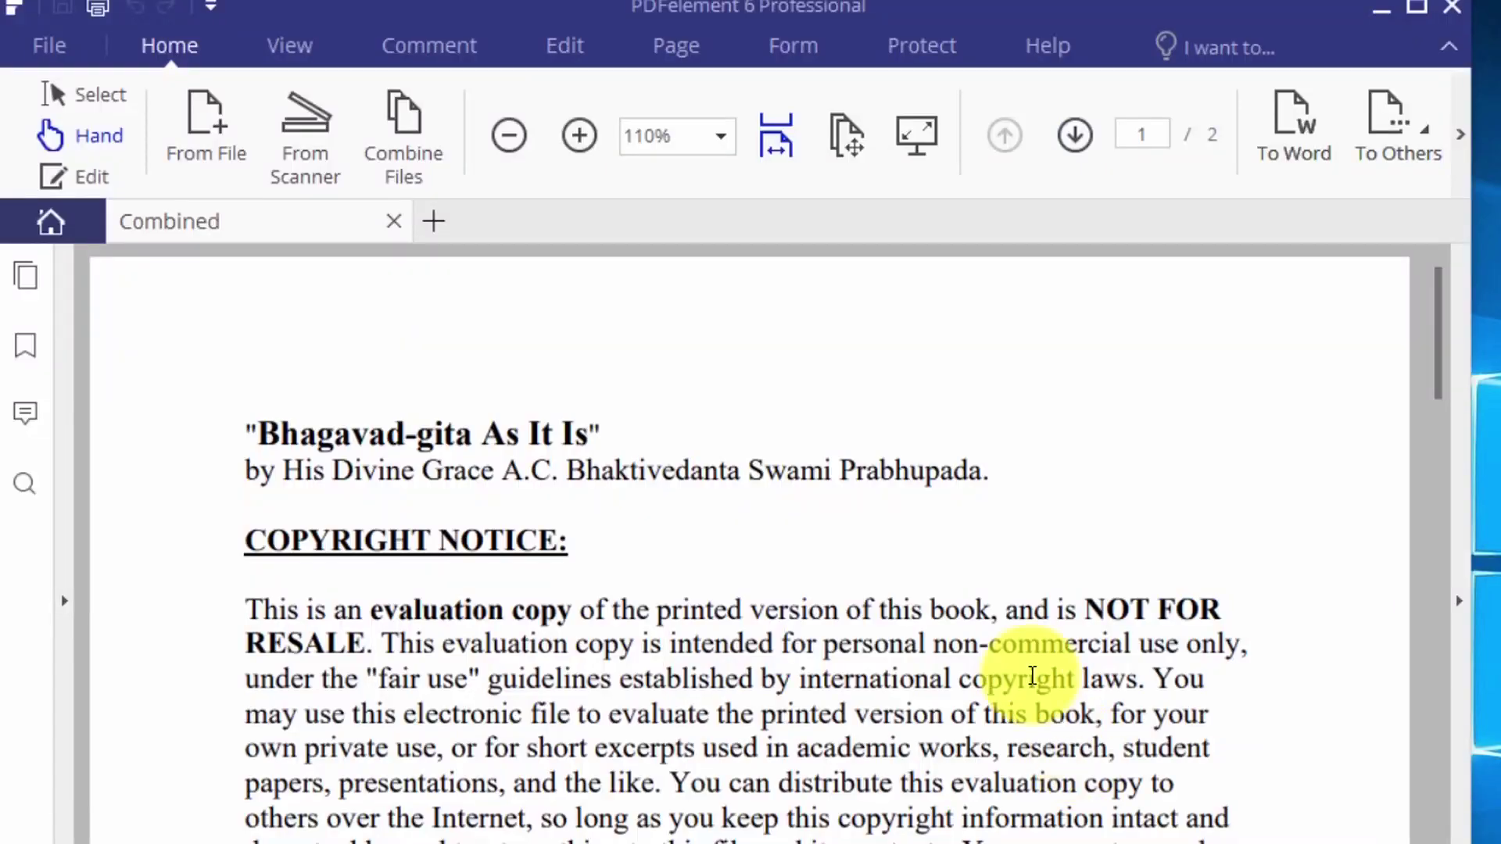
pyautogui.scroll(-5, 1004, 637)
pyautogui.scroll(-5, 1032, 625)
pyautogui.scroll(10, 1032, 624)
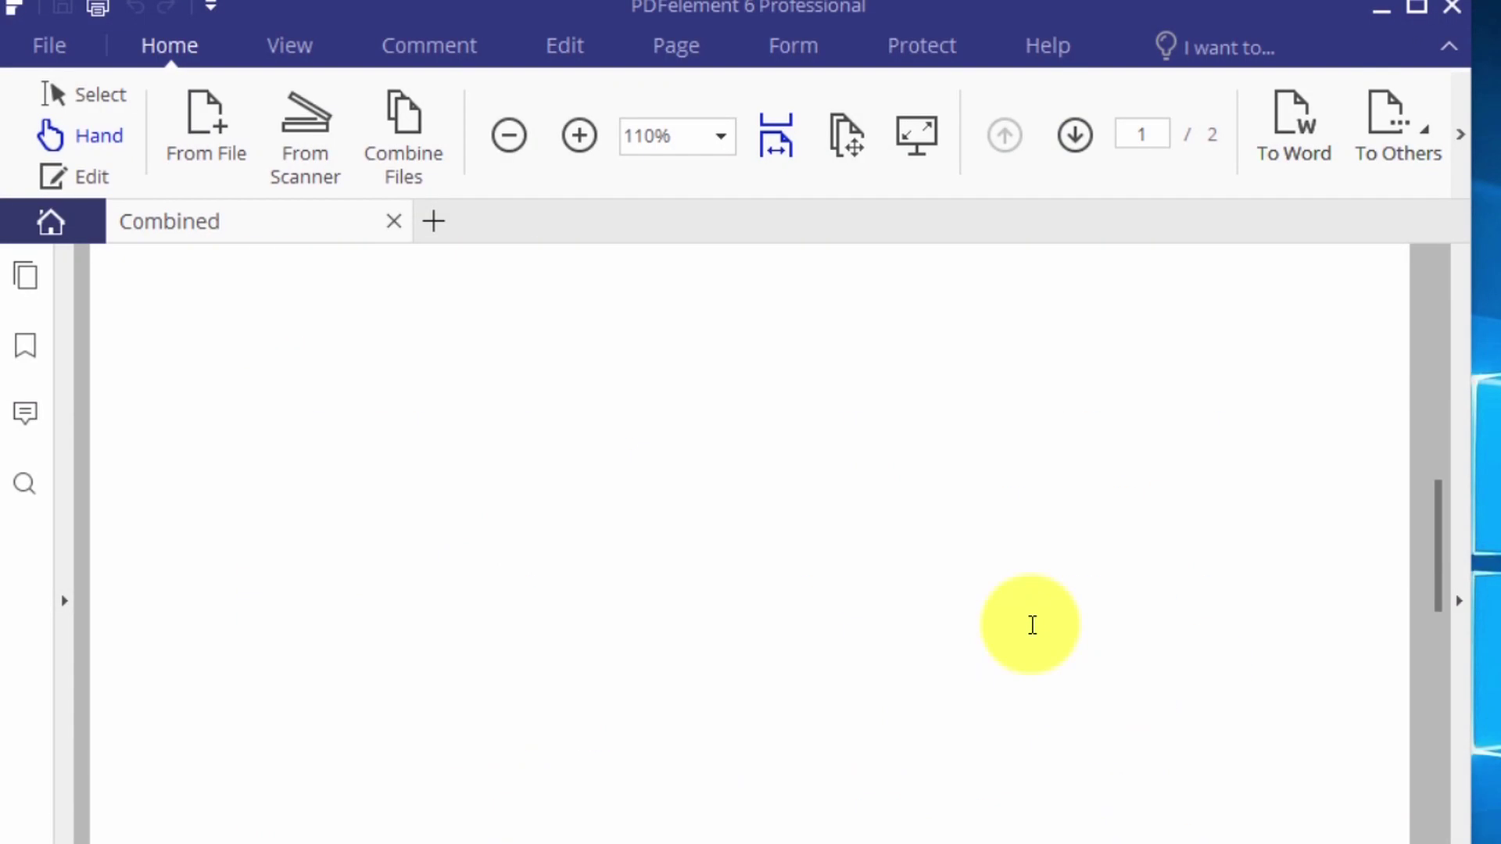
pyautogui.scroll(-10, 1033, 626)
pyautogui.scroll(-5, 1021, 637)
# - Export the combined PDF to the Desktop as the Word file Combined-Copy.docx
pyautogui.click(32, 22)
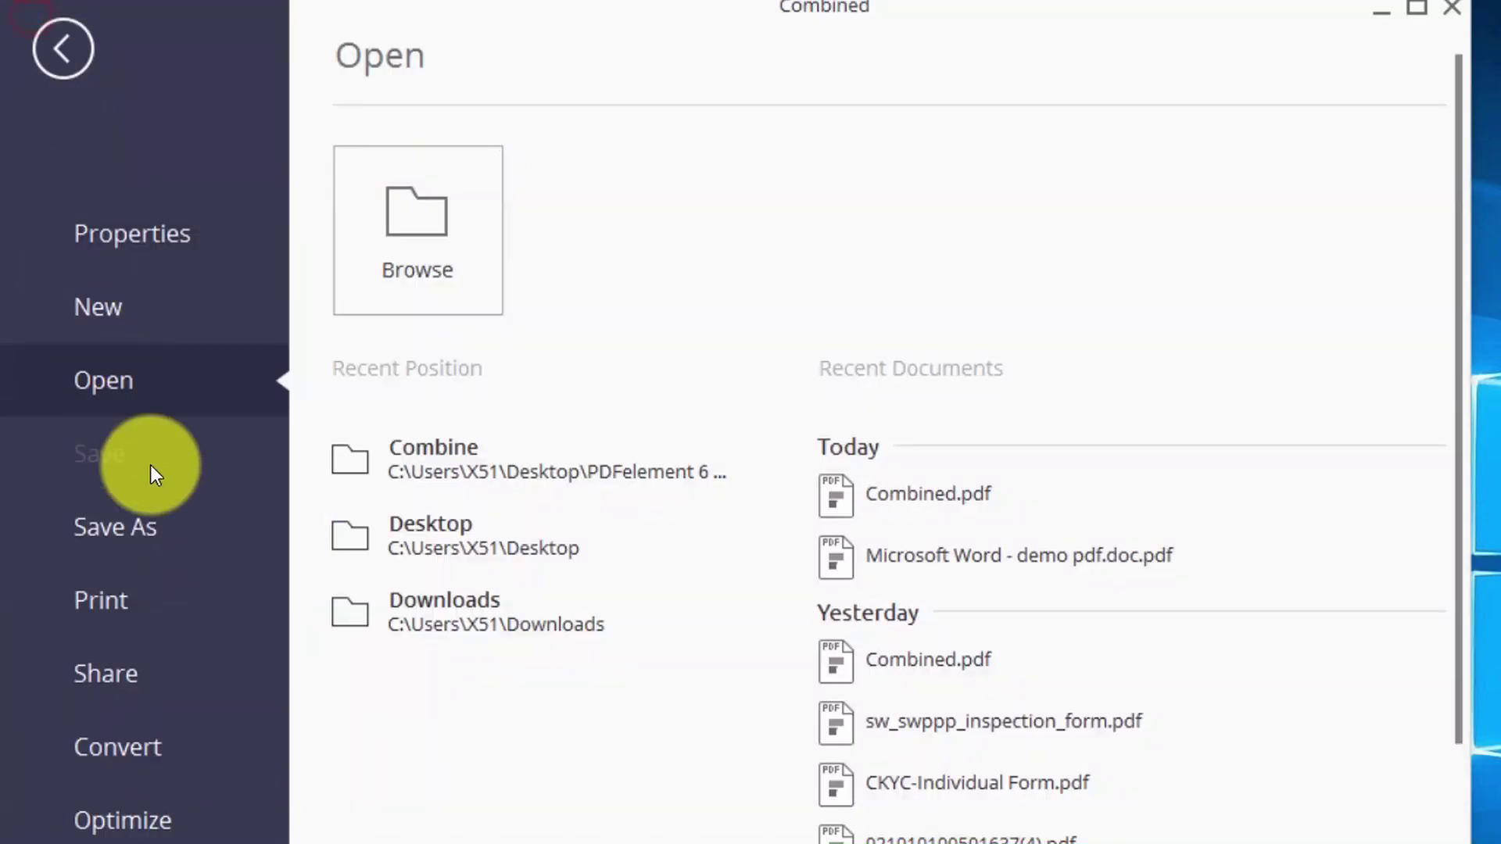
pyautogui.click(134, 537)
pyautogui.click(733, 243)
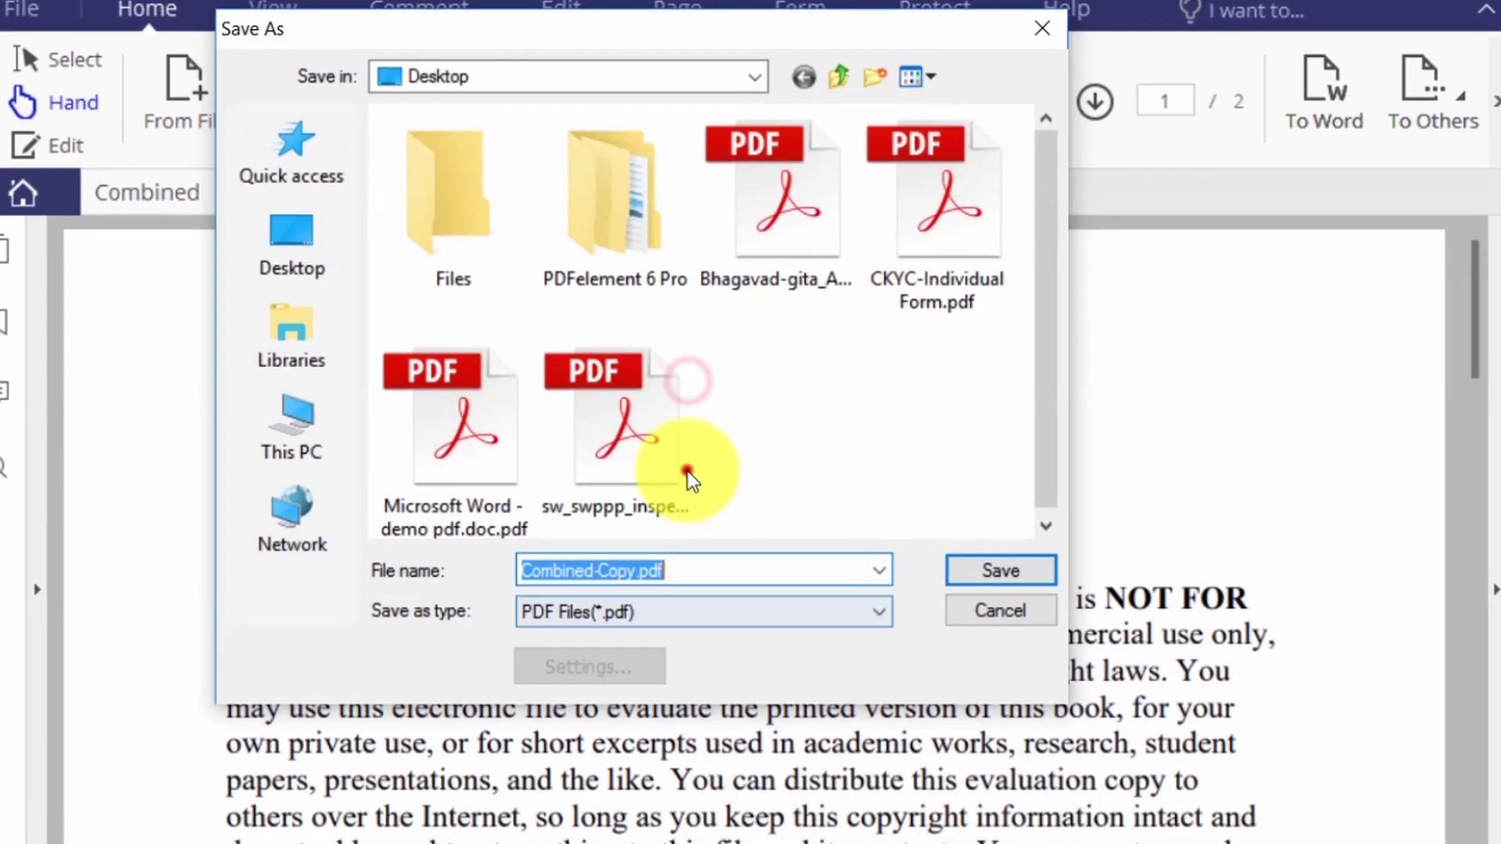
pyautogui.click(1337, 781)
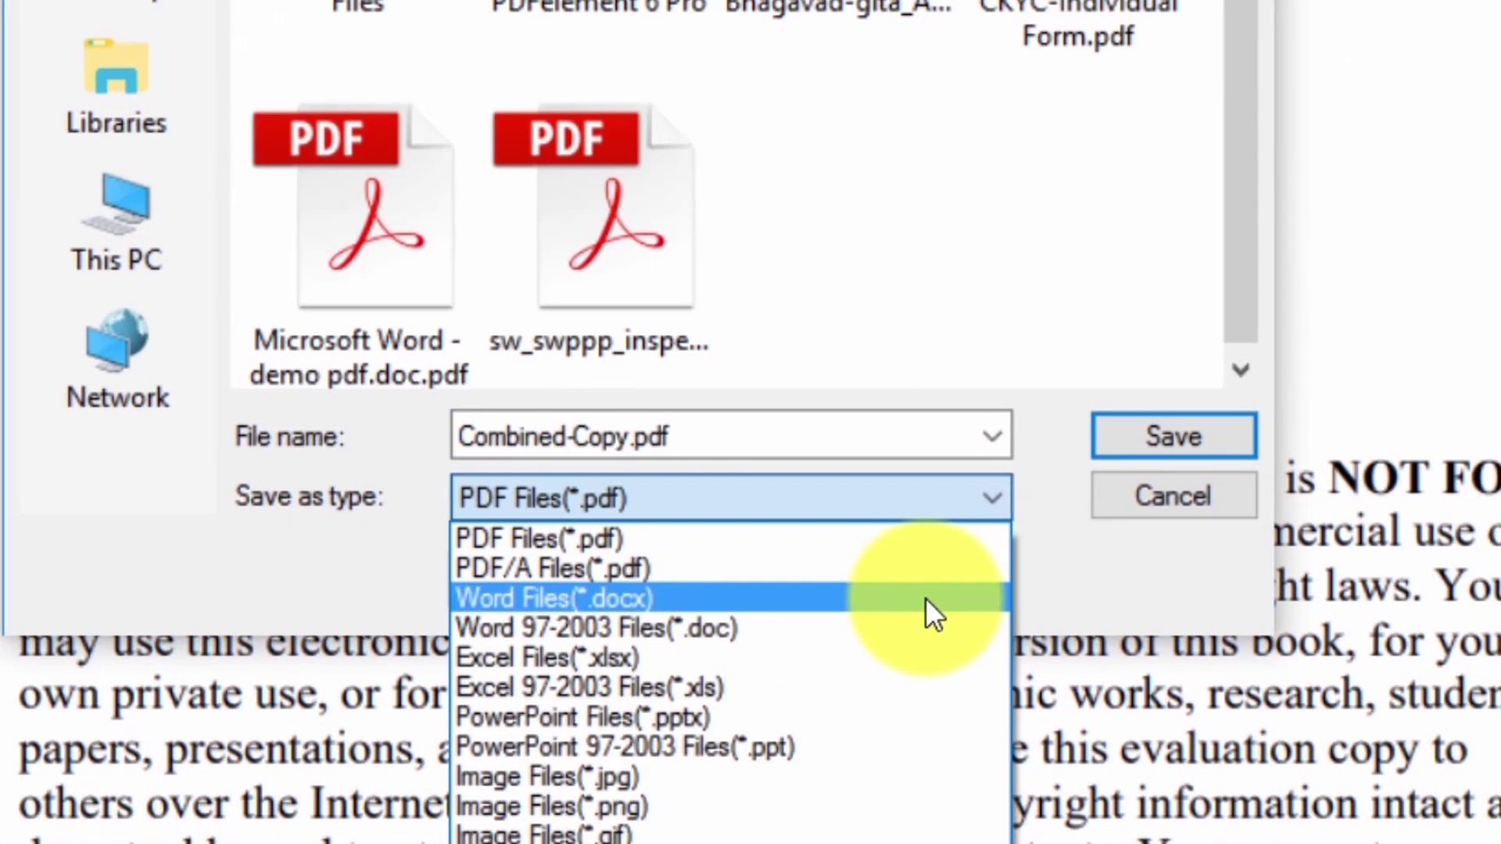
pyautogui.click(925, 597)
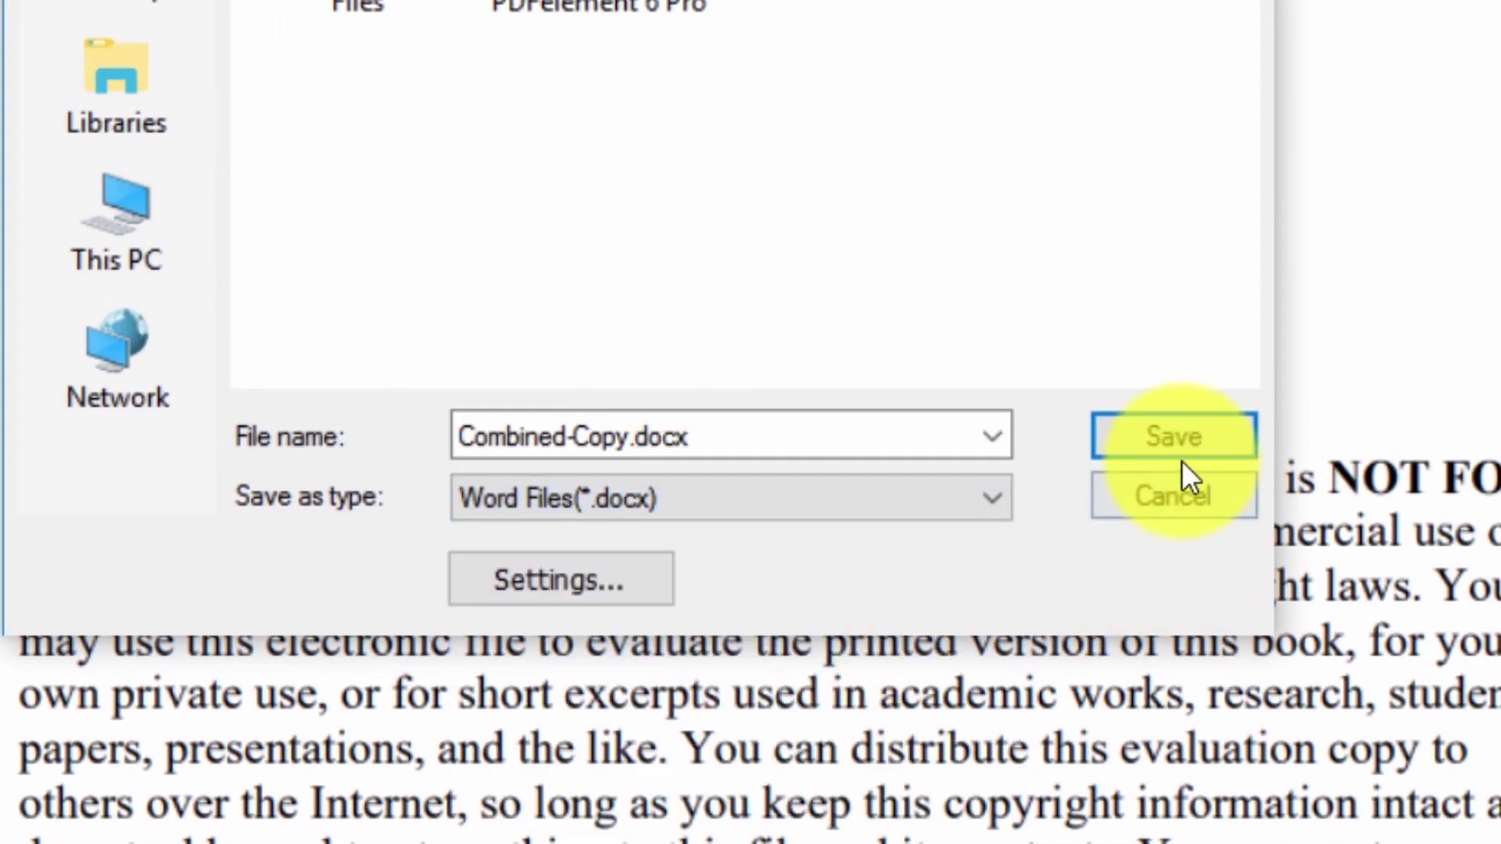
pyautogui.press('Return')
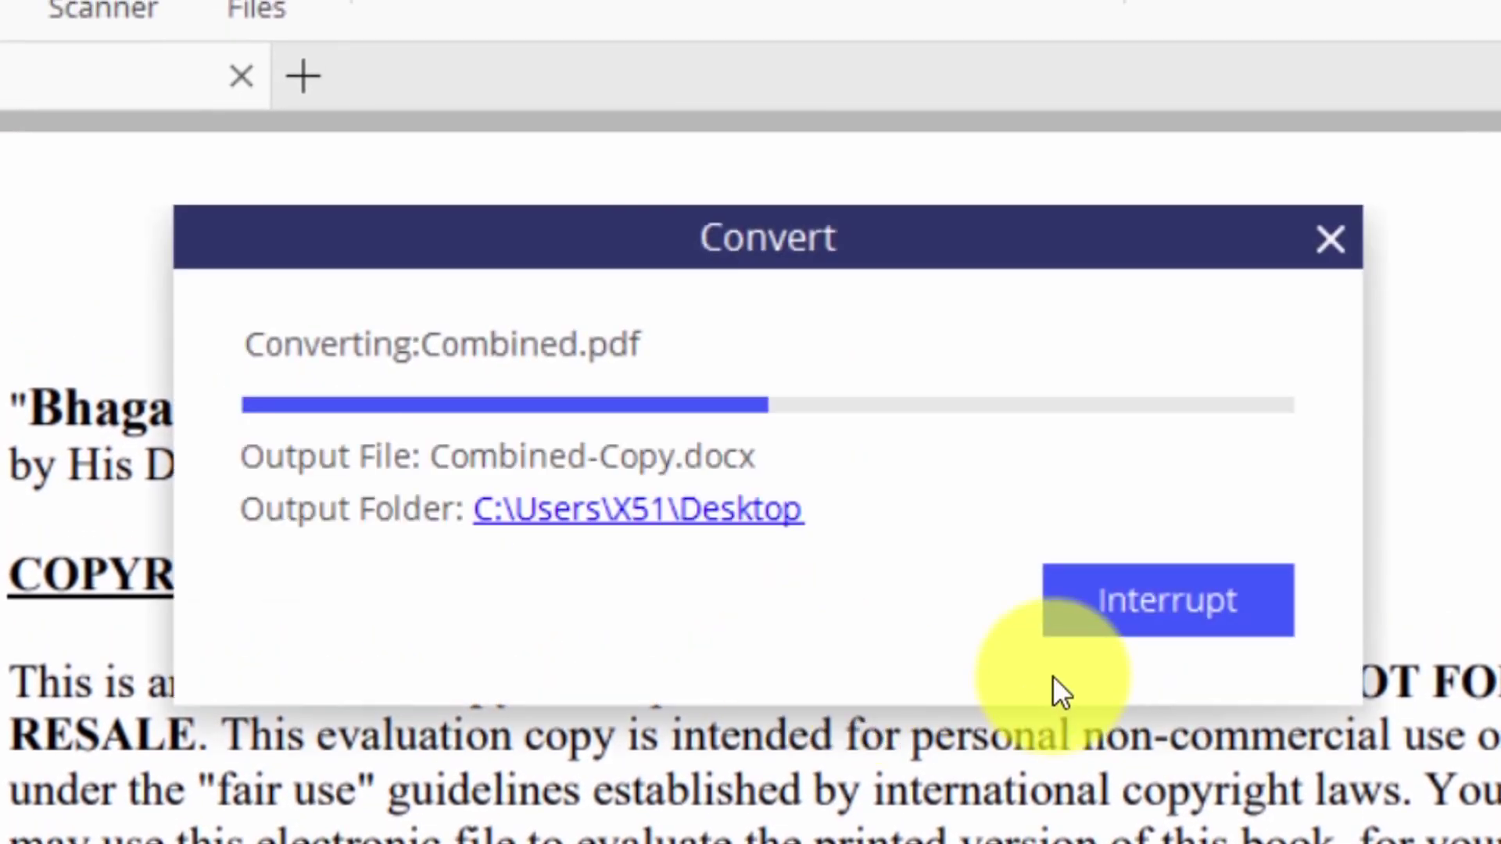
pyautogui.click(1165, 598)
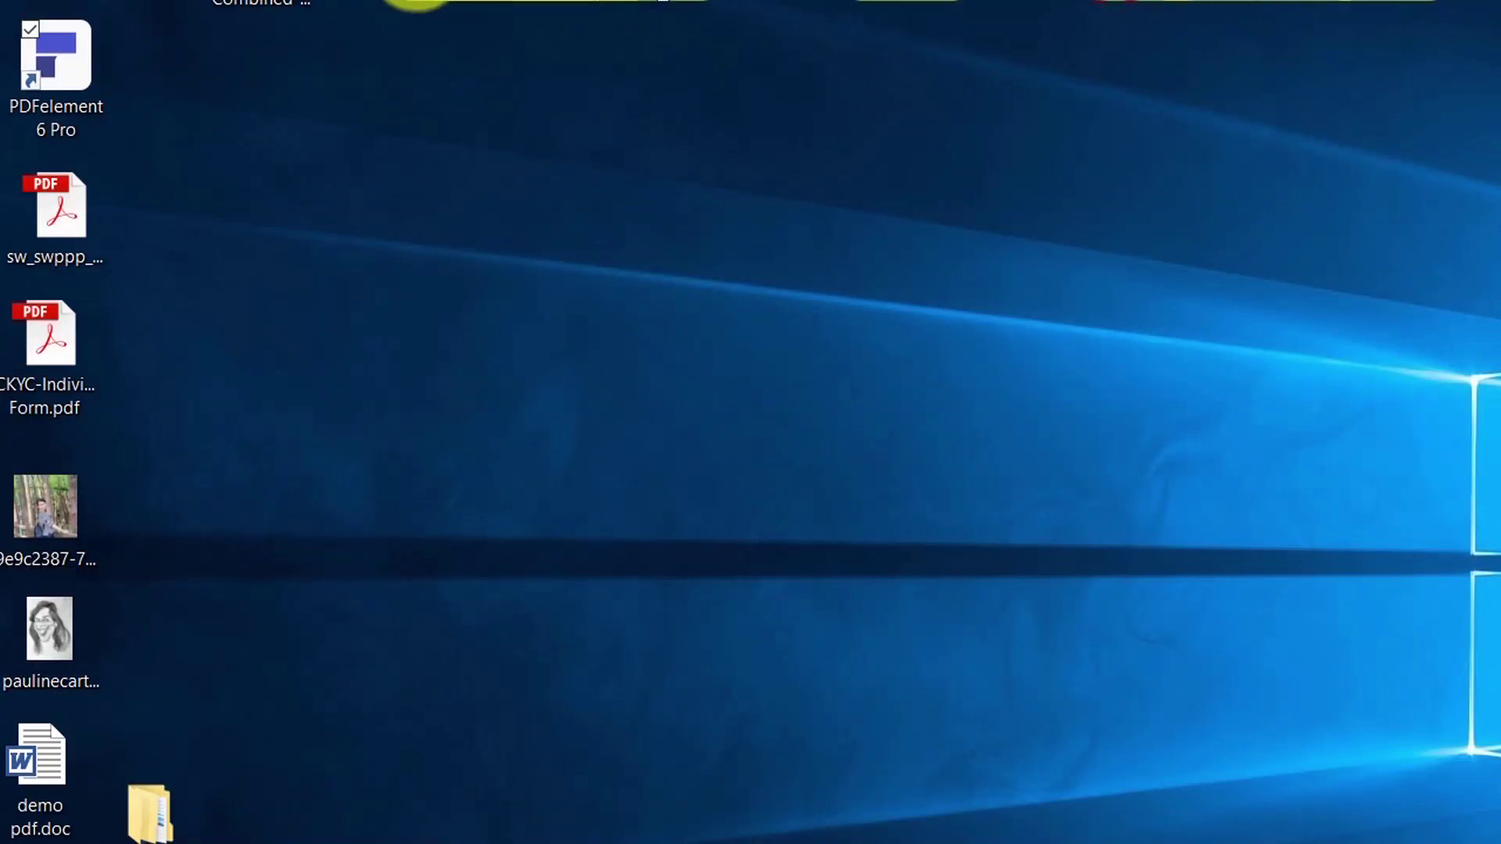
# - Open Combined-Copy.docx in Word and select its Bhagavad-gita text to test editing
pyautogui.click(354, 393)
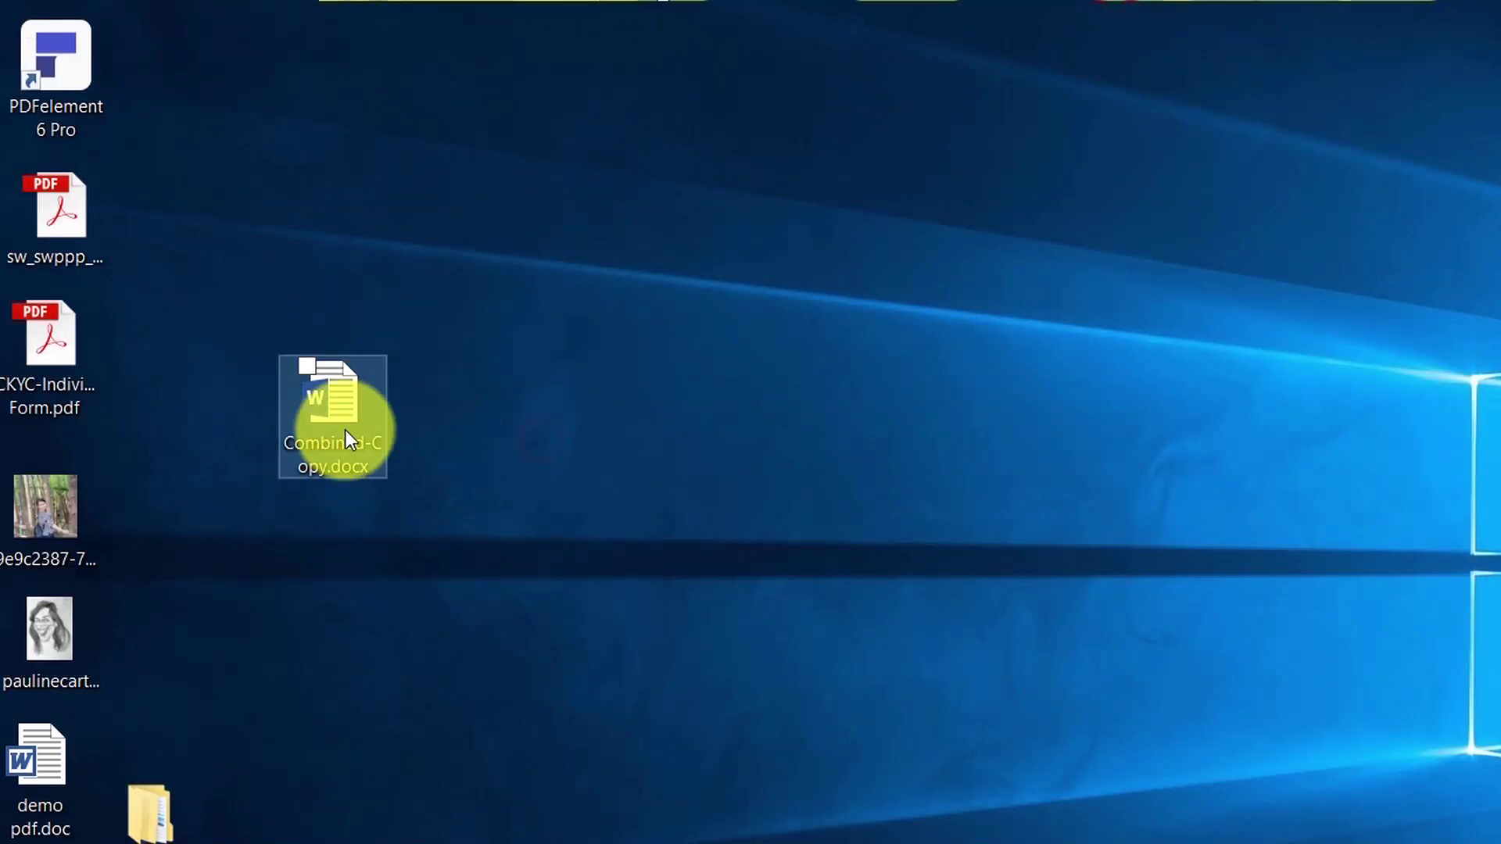
pyautogui.doubleClick(346, 430)
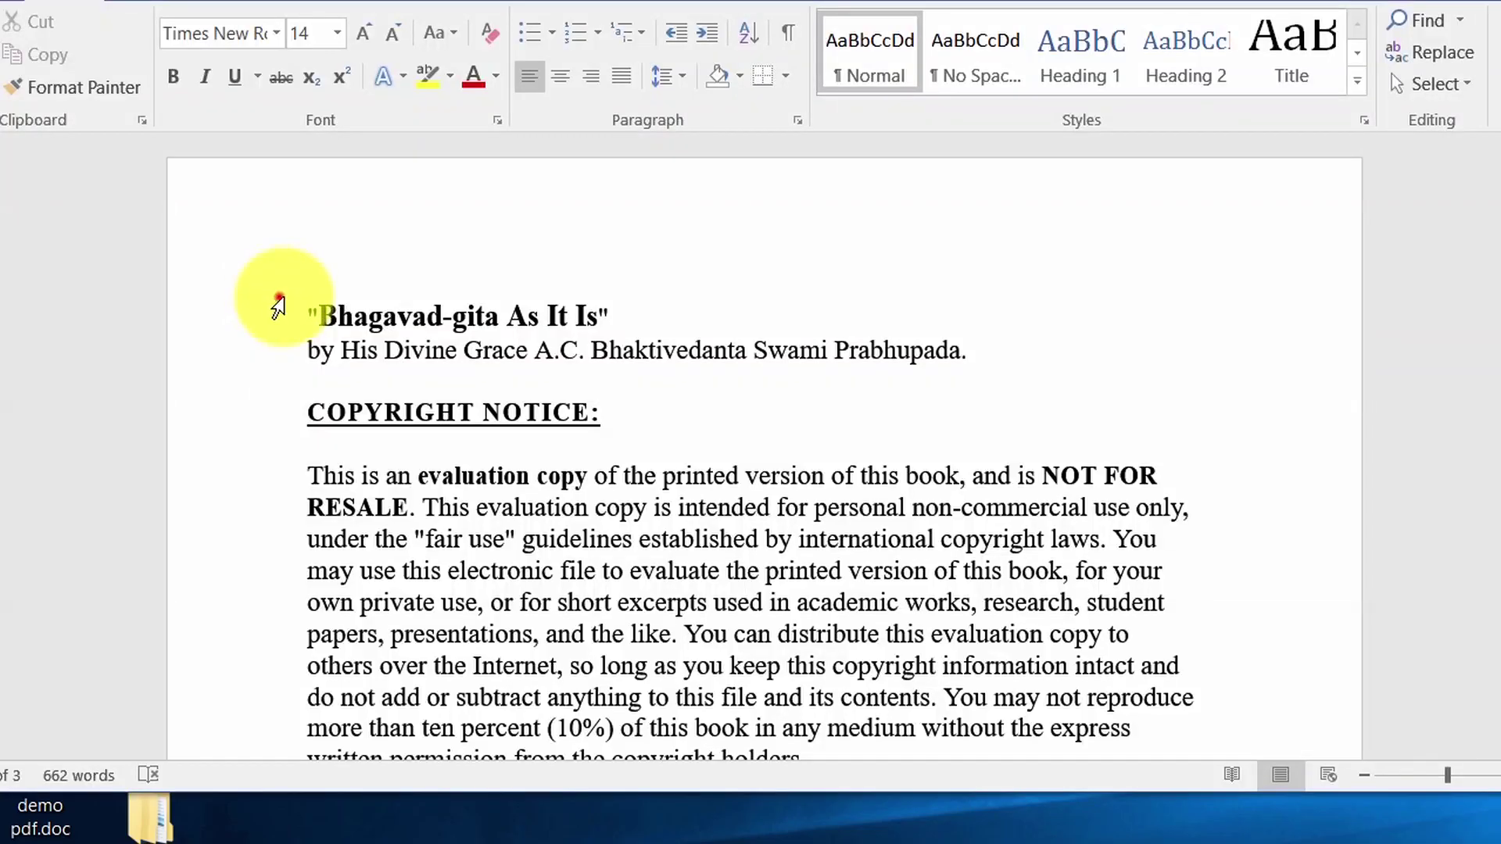
pyautogui.moveTo(280, 300)
pyautogui.mouseDown()
pyautogui.moveTo(1065, 630)
pyautogui.moveTo(1106, 704)
pyautogui.mouseUp()
pyautogui.click(770, 665)
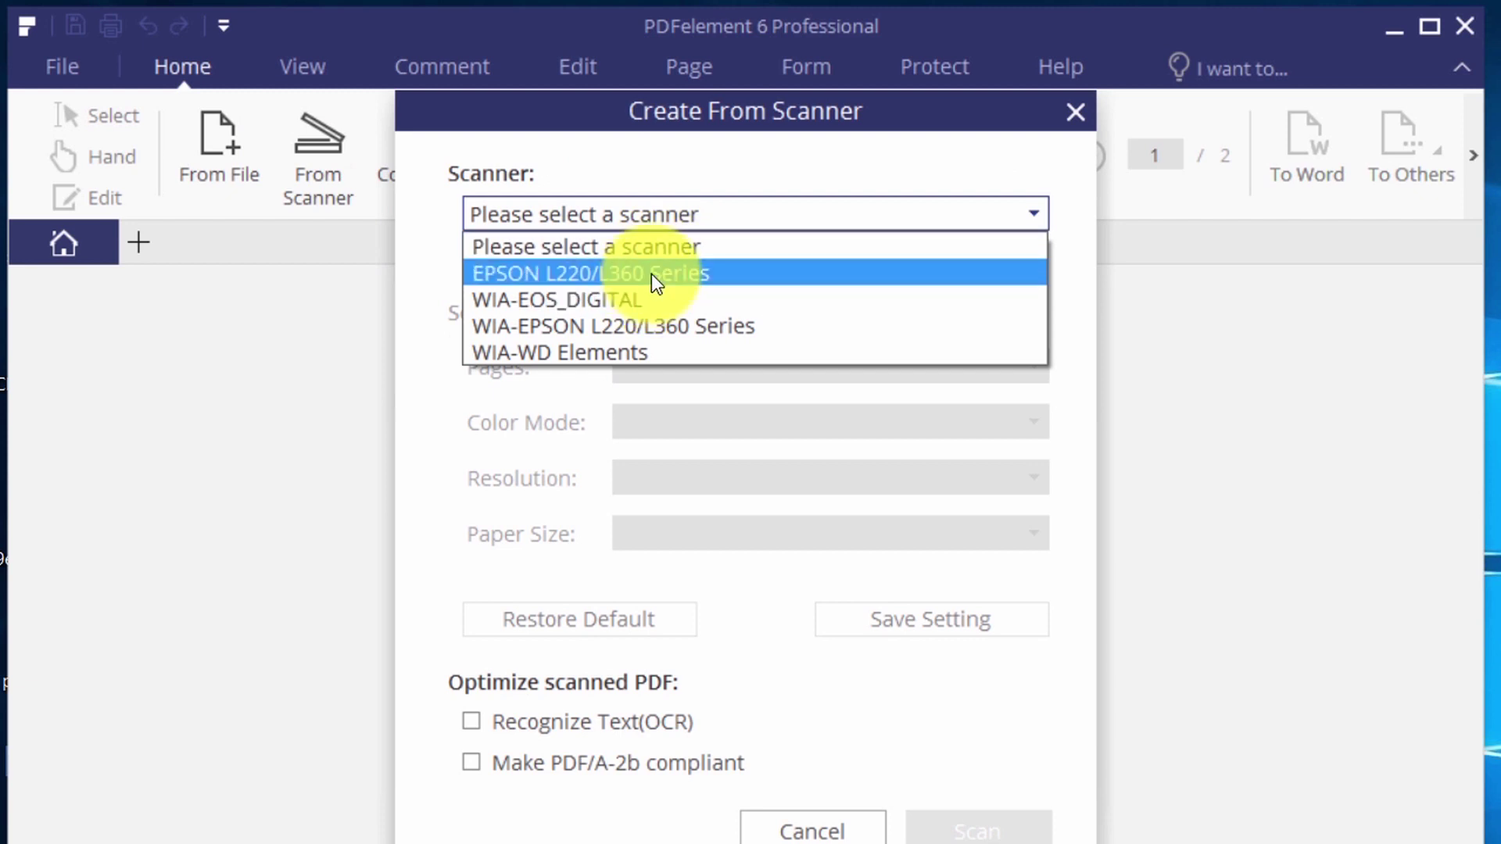
# - Scan the KYC form with the EPSON L220/L360 Series scanner into Untitled-1
pyautogui.click(652, 273)
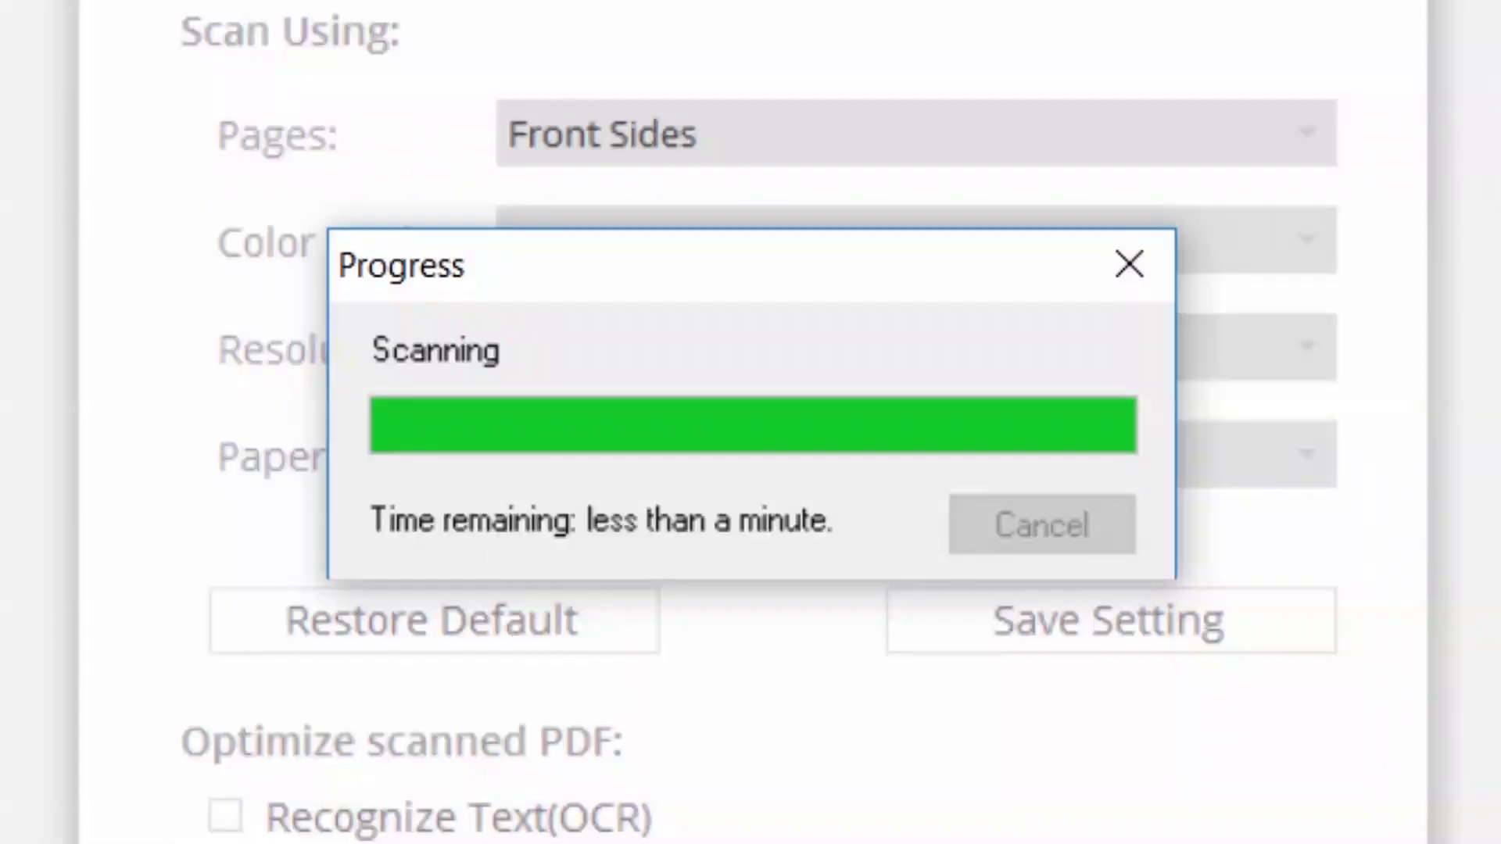
pyautogui.press('Return')
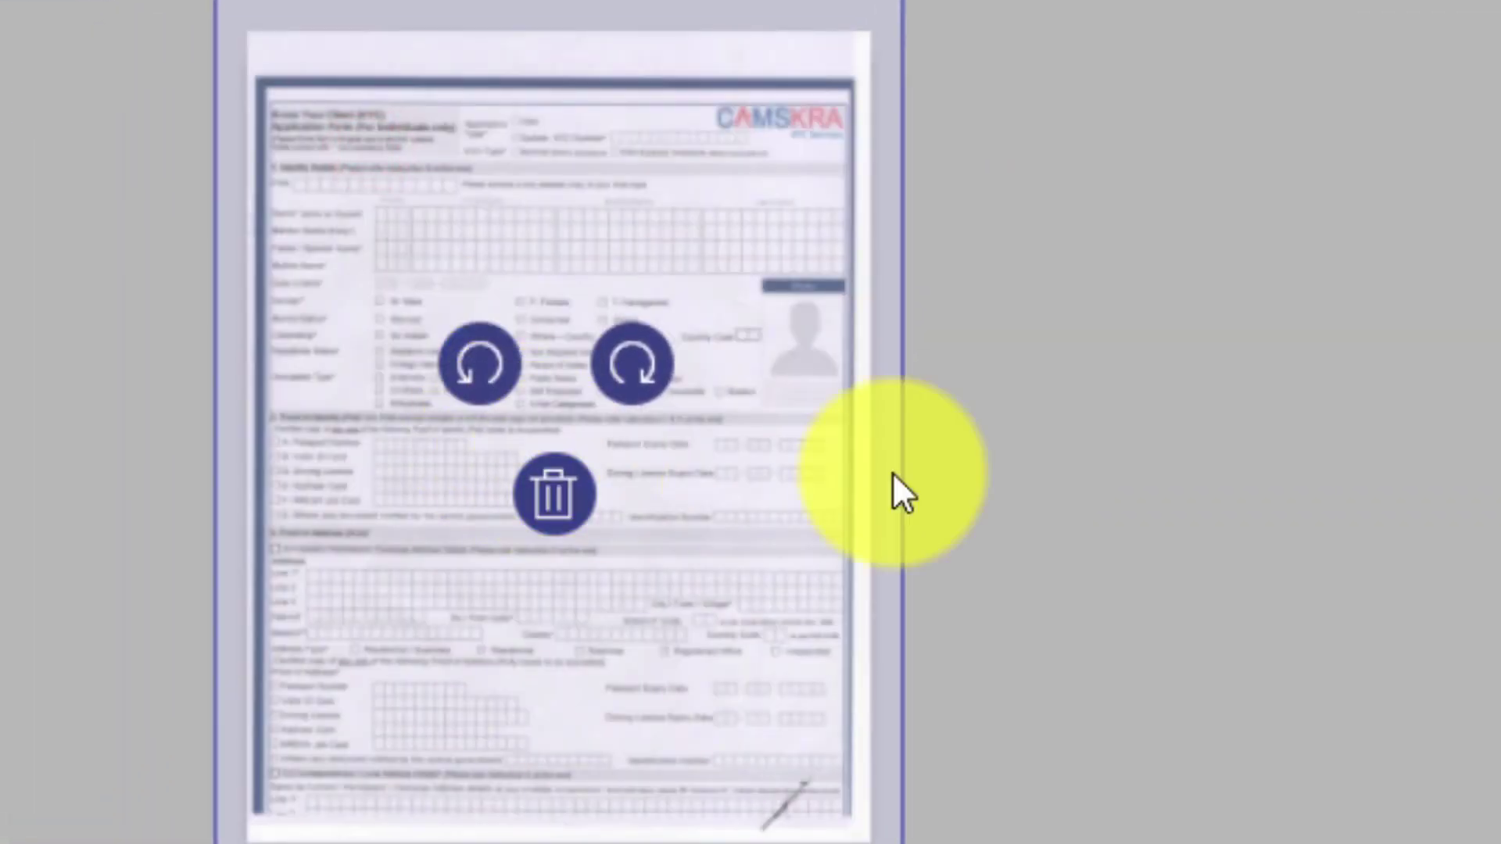
pyautogui.click(819, 173)
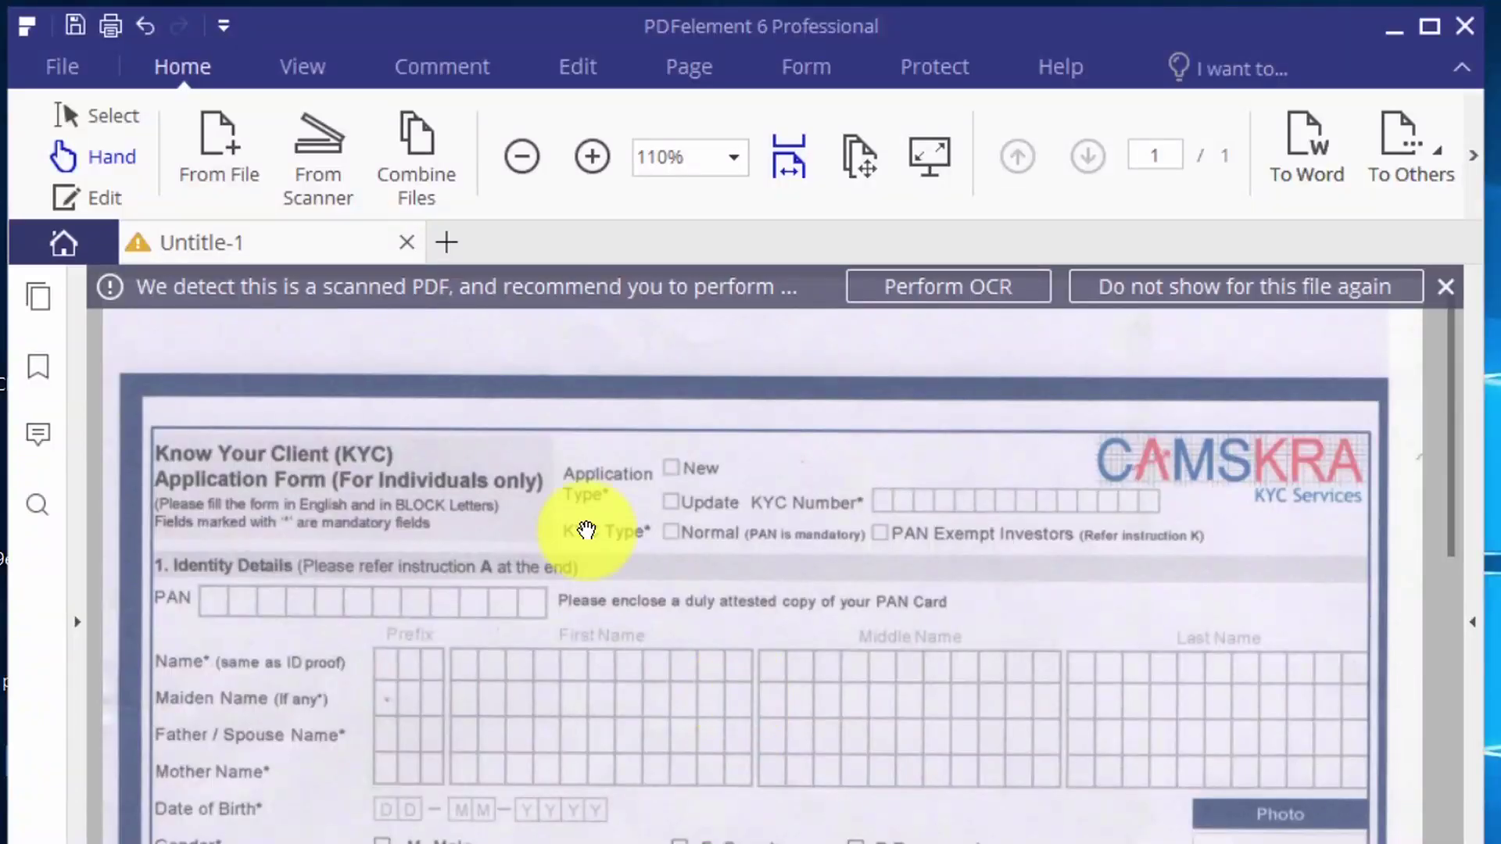
pyautogui.scroll(-3, 587, 530)
pyautogui.scroll(3, 777, 409)
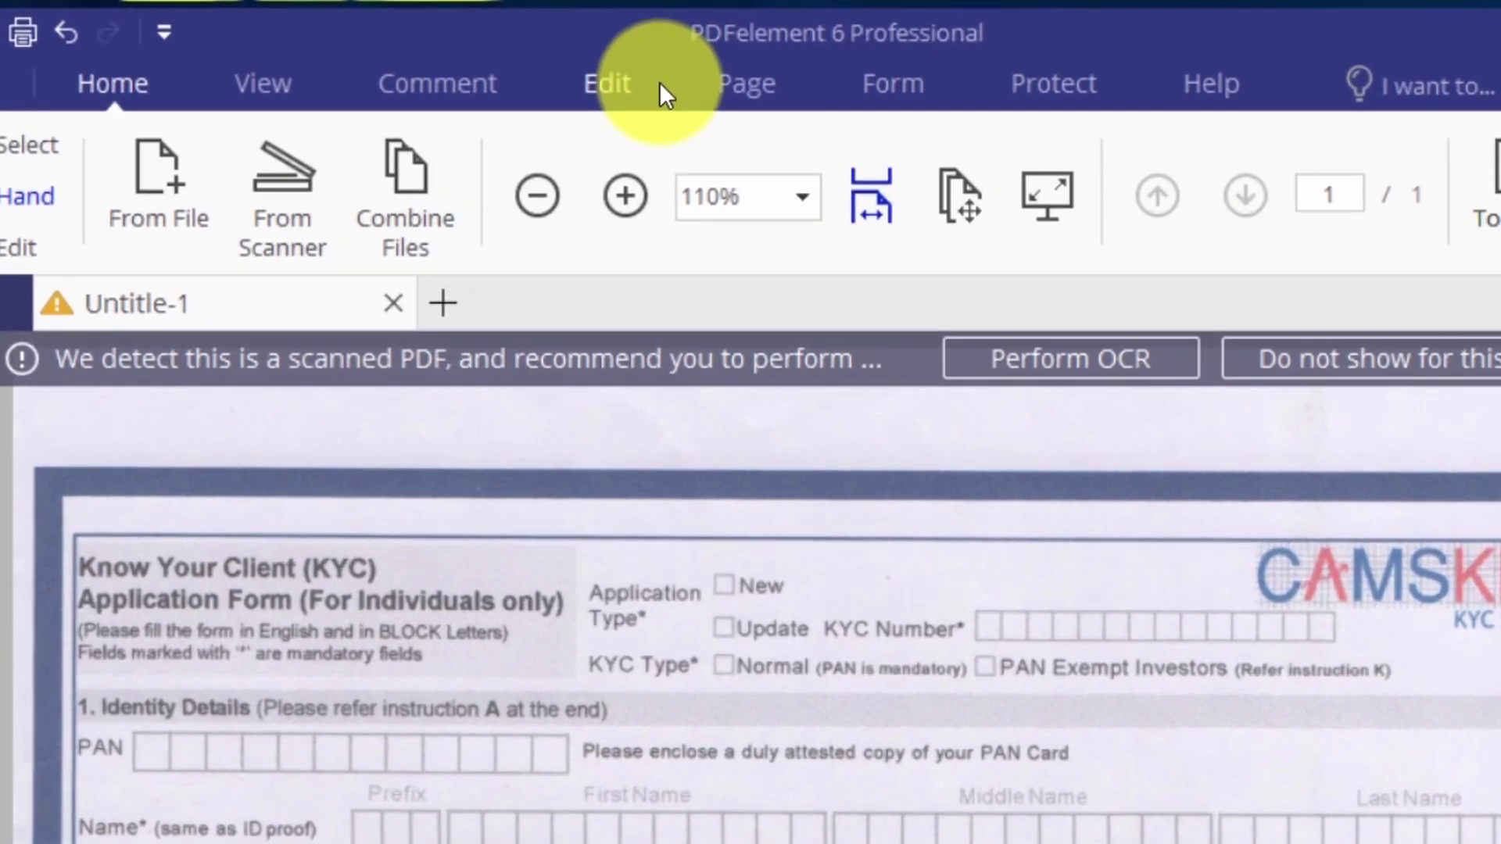
# - Run OCR on the scanned CKYC form and select its KYC header text block for editing
pyautogui.click(580, 66)
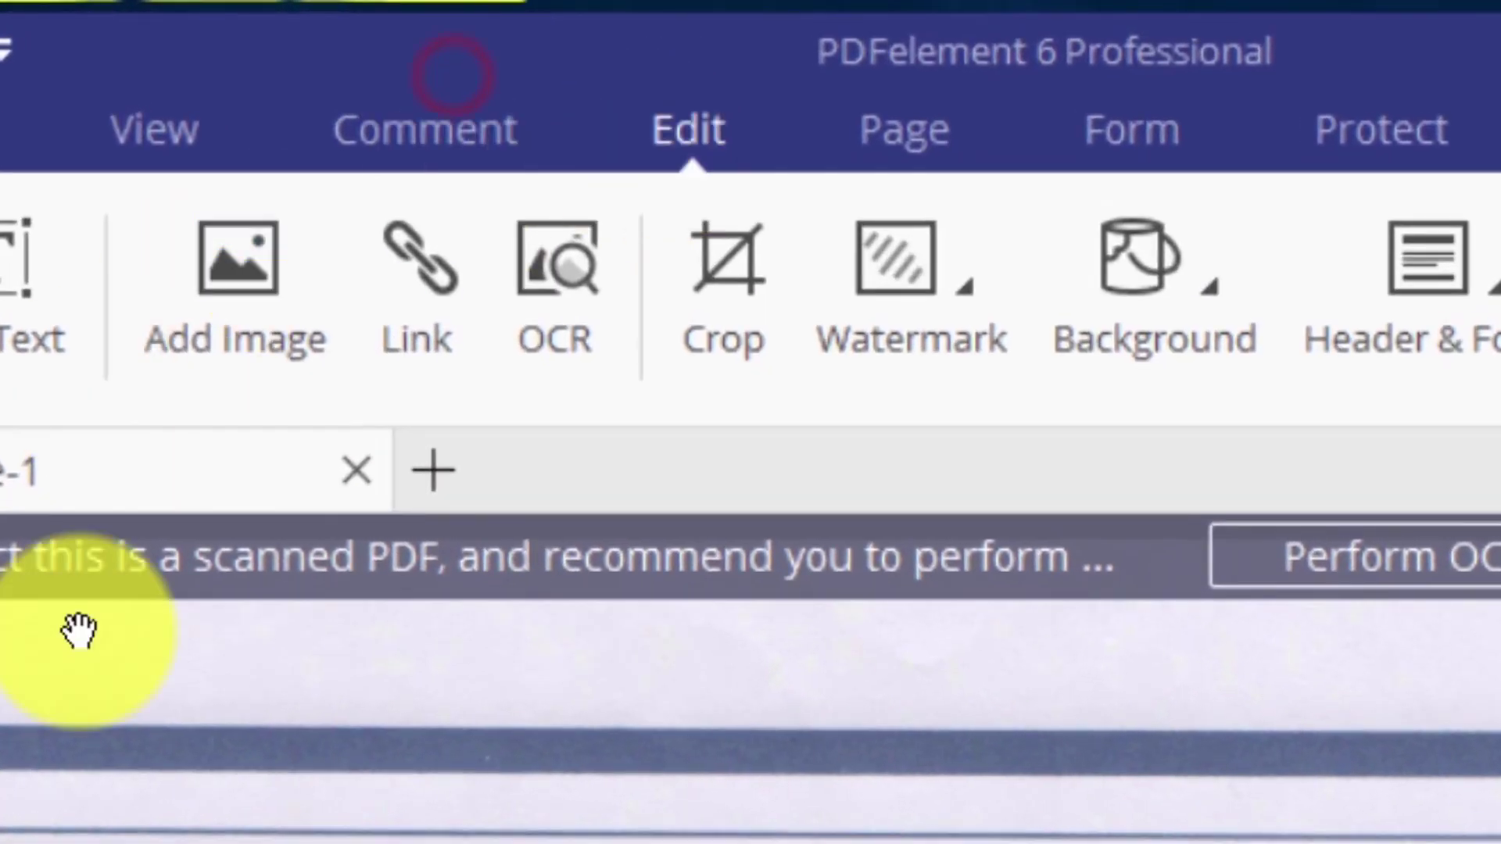
pyautogui.click(573, 282)
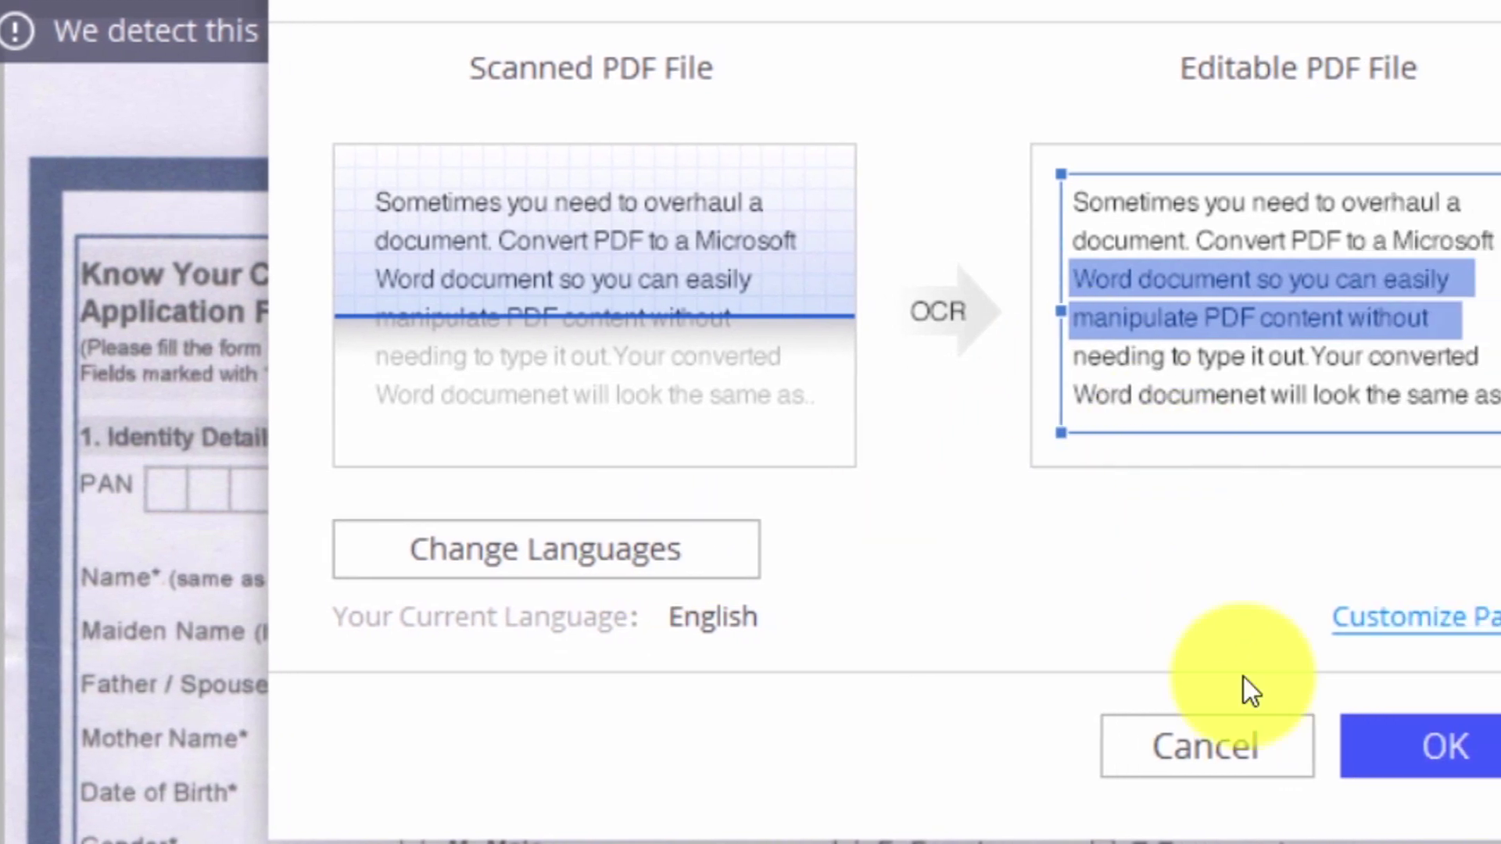
pyautogui.click(1249, 745)
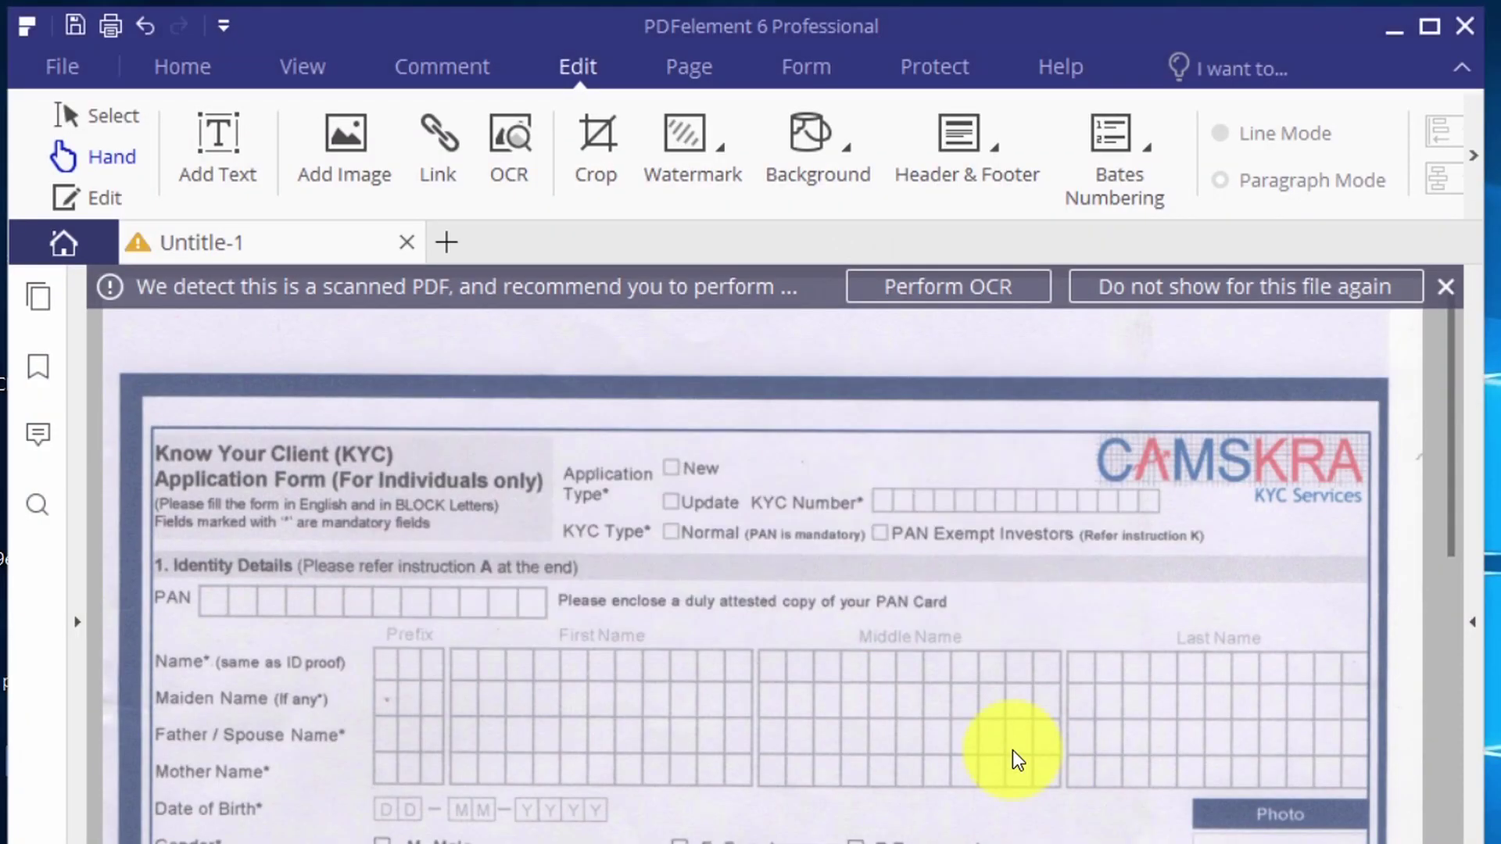
pyautogui.scroll(-2, 570, 718)
pyautogui.scroll(2, 628, 737)
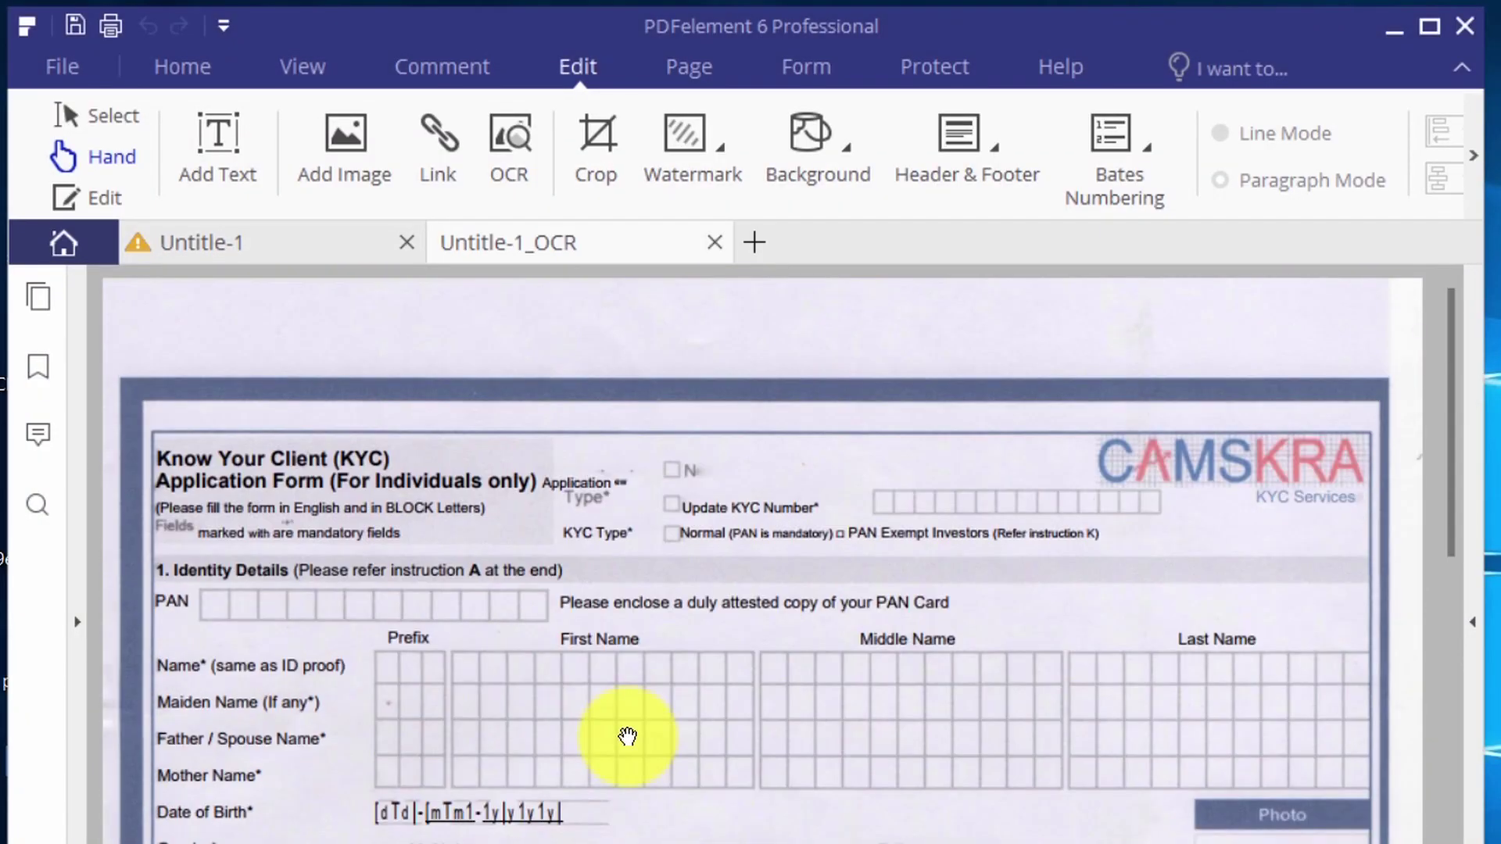
pyautogui.click(150, 197)
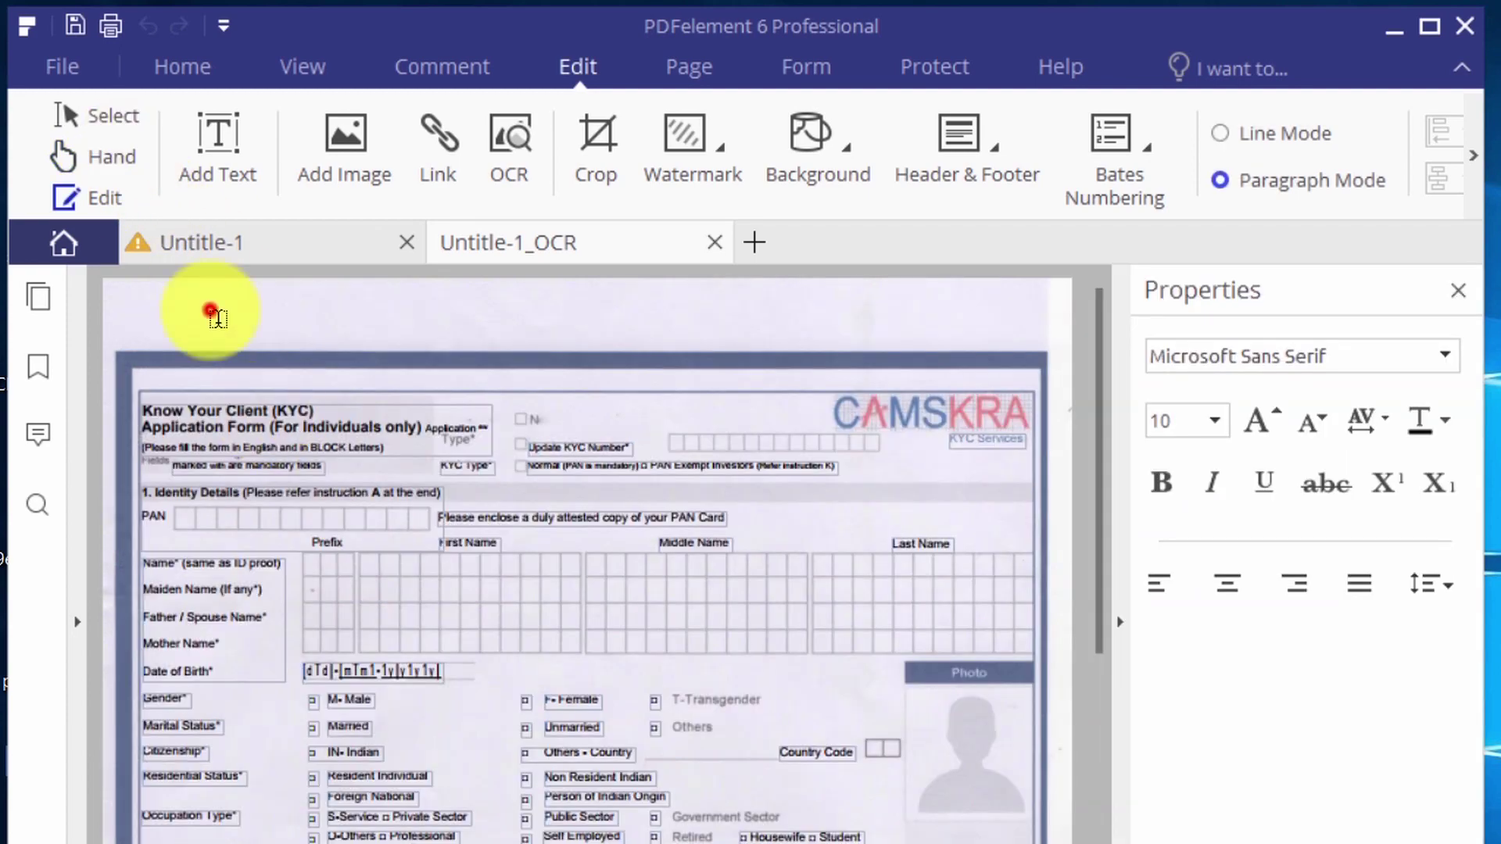
pyautogui.click(299, 405)
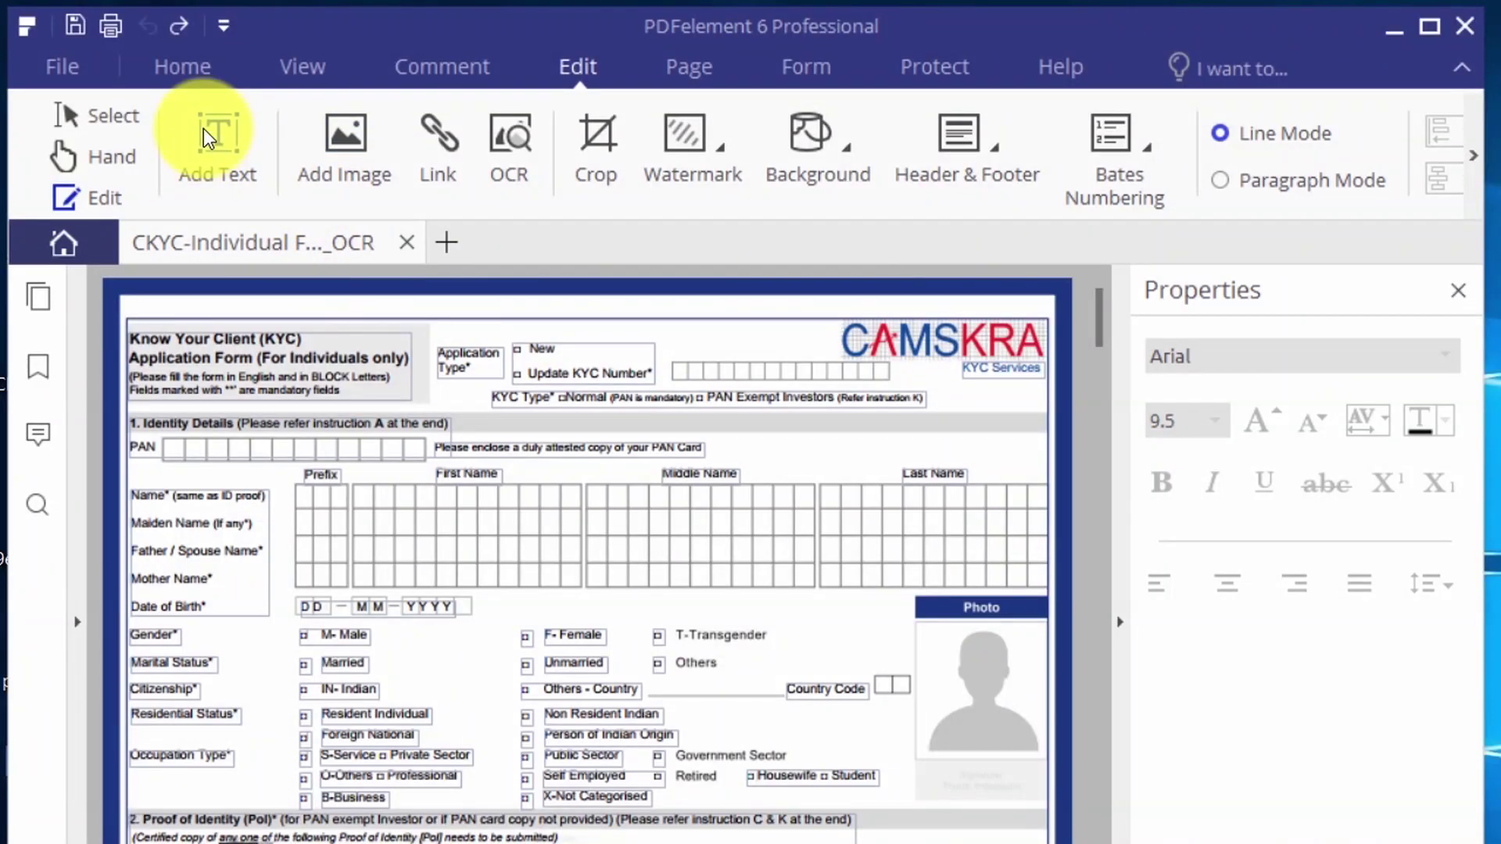
pyautogui.click(164, 83)
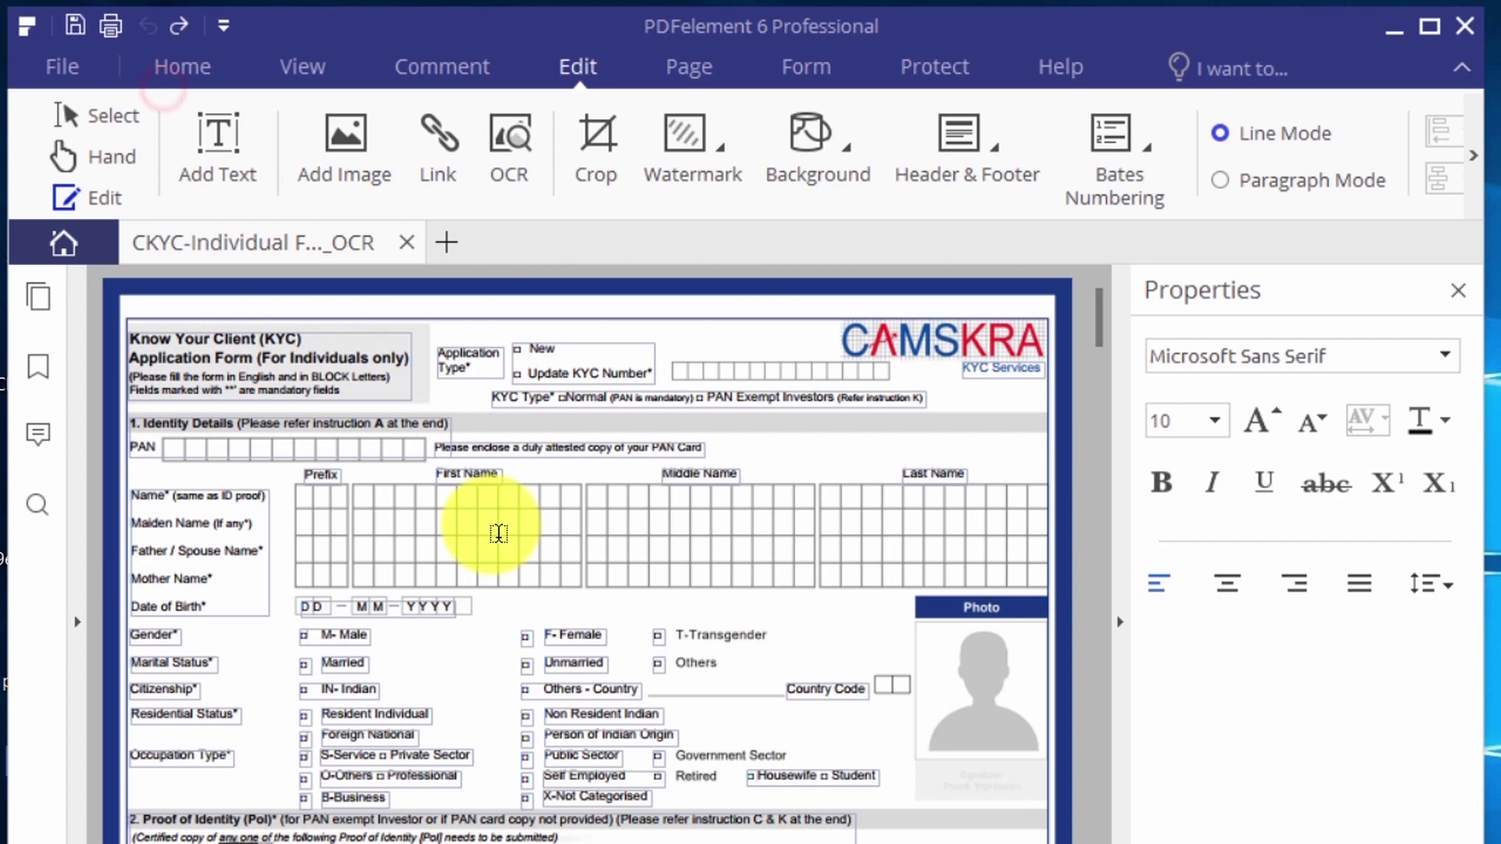
# - Add the text ADFCV beside Gender and place a photo on the Photo box
pyautogui.click(477, 642)
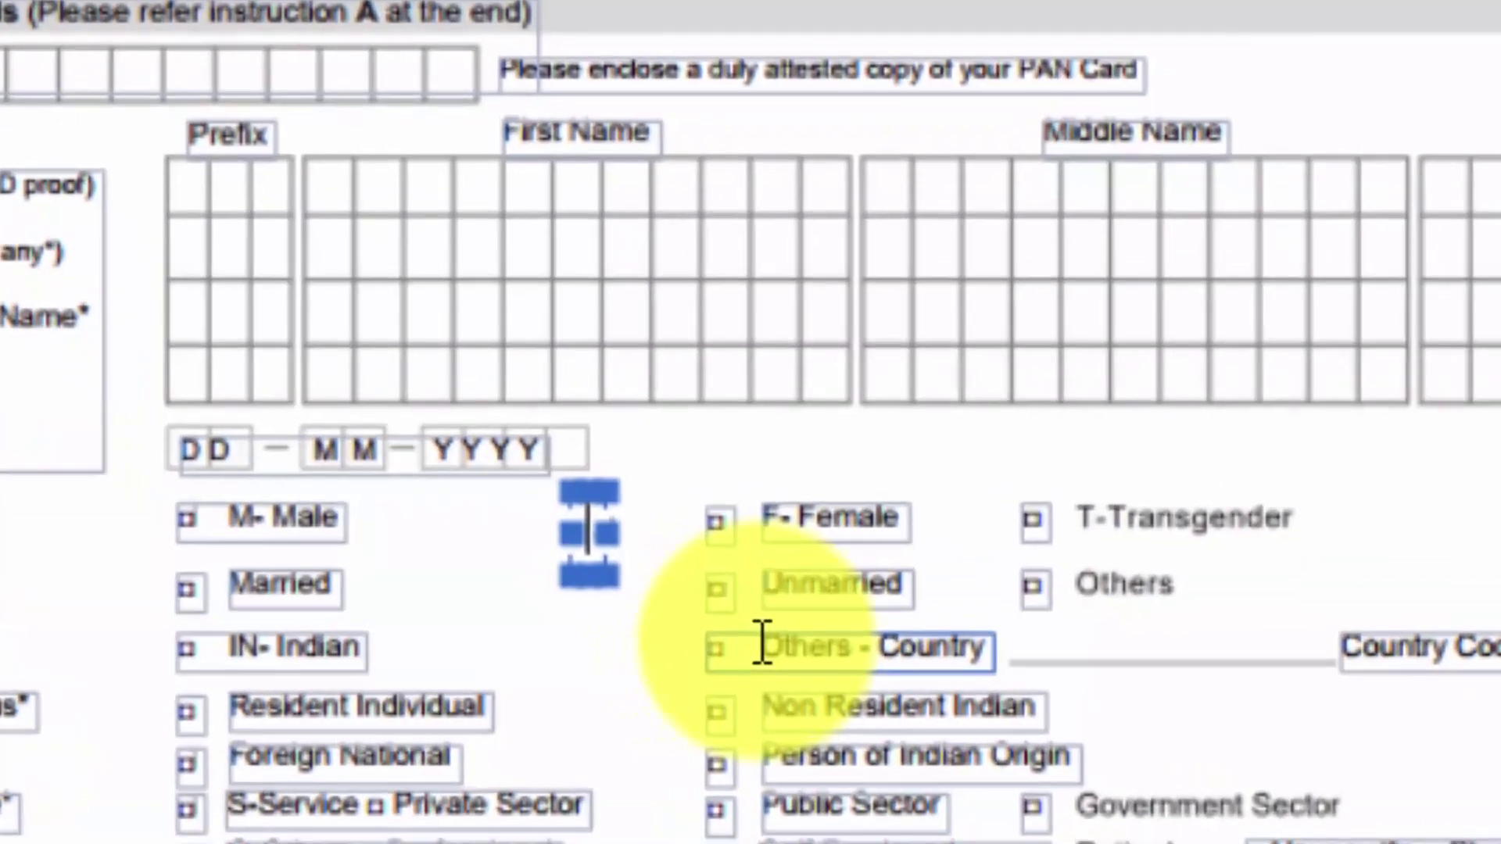
pyautogui.write('A')
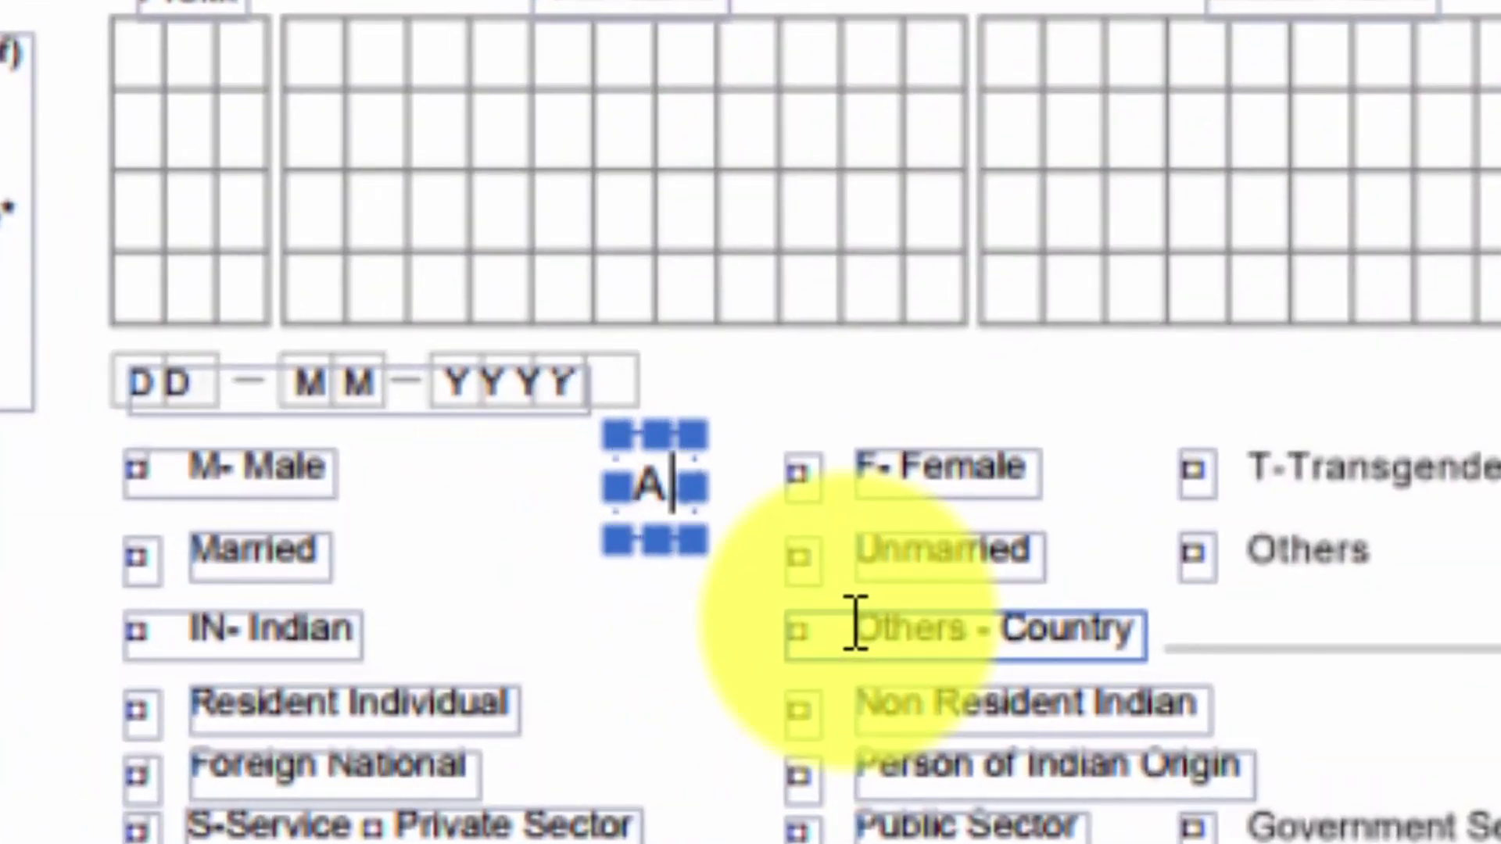
pyautogui.write('DFCV')
pyautogui.click(371, 174)
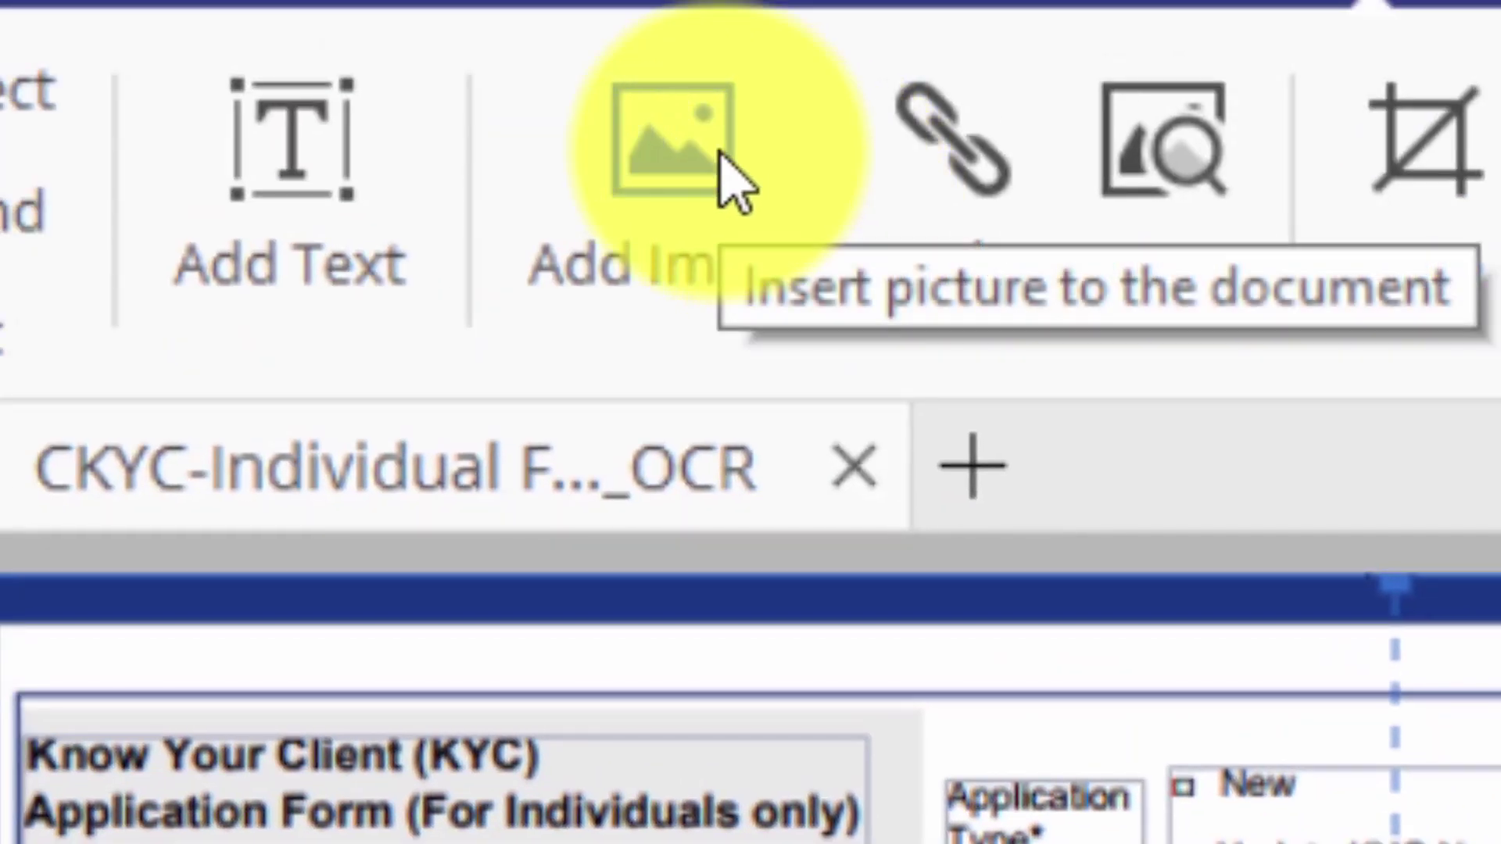
pyautogui.click(721, 152)
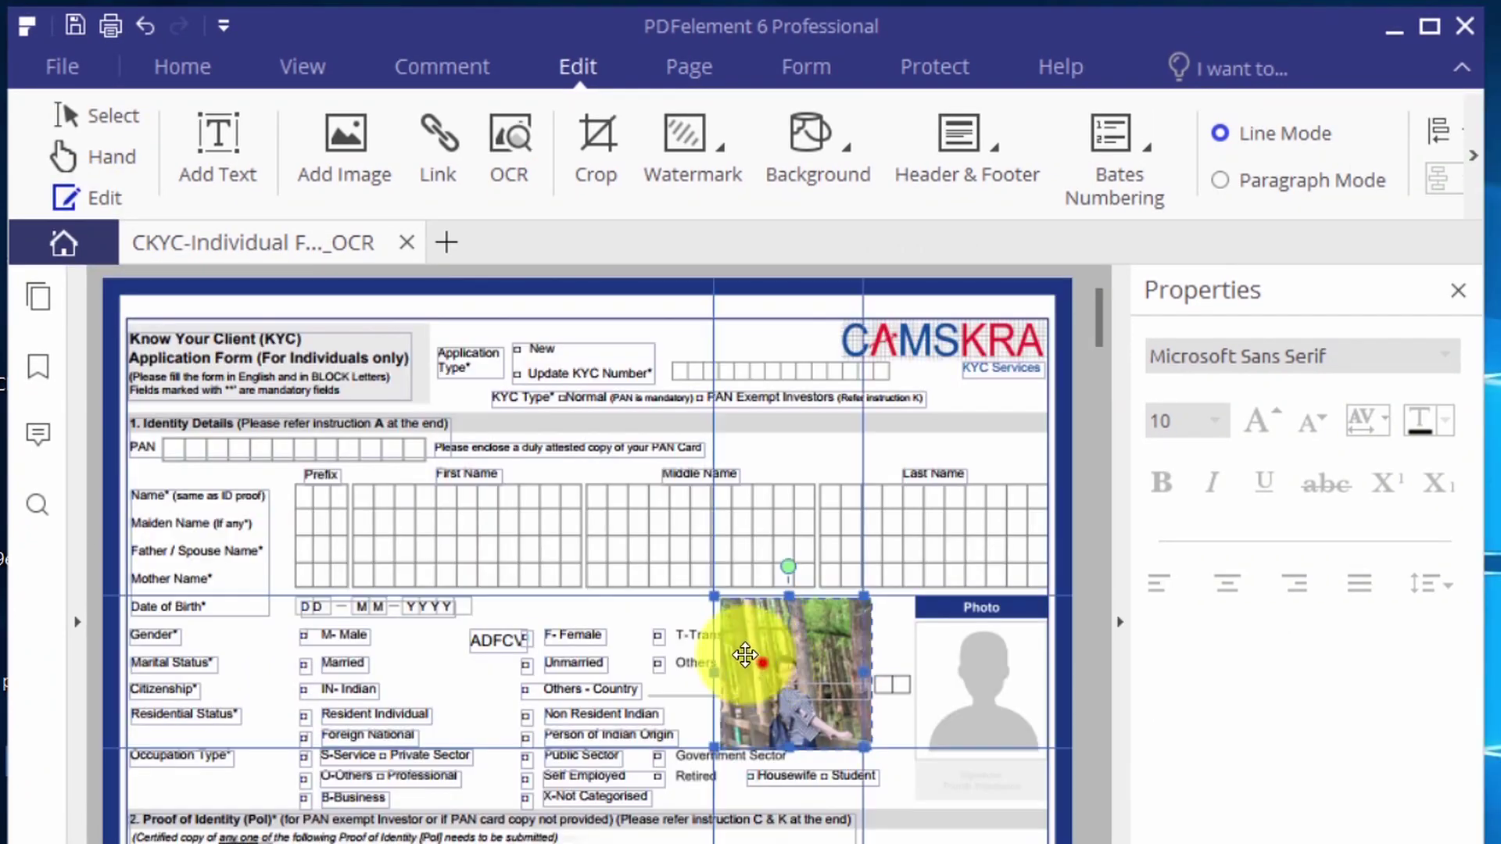
pyautogui.moveTo(745, 655); pyautogui.dragTo(903, 615)
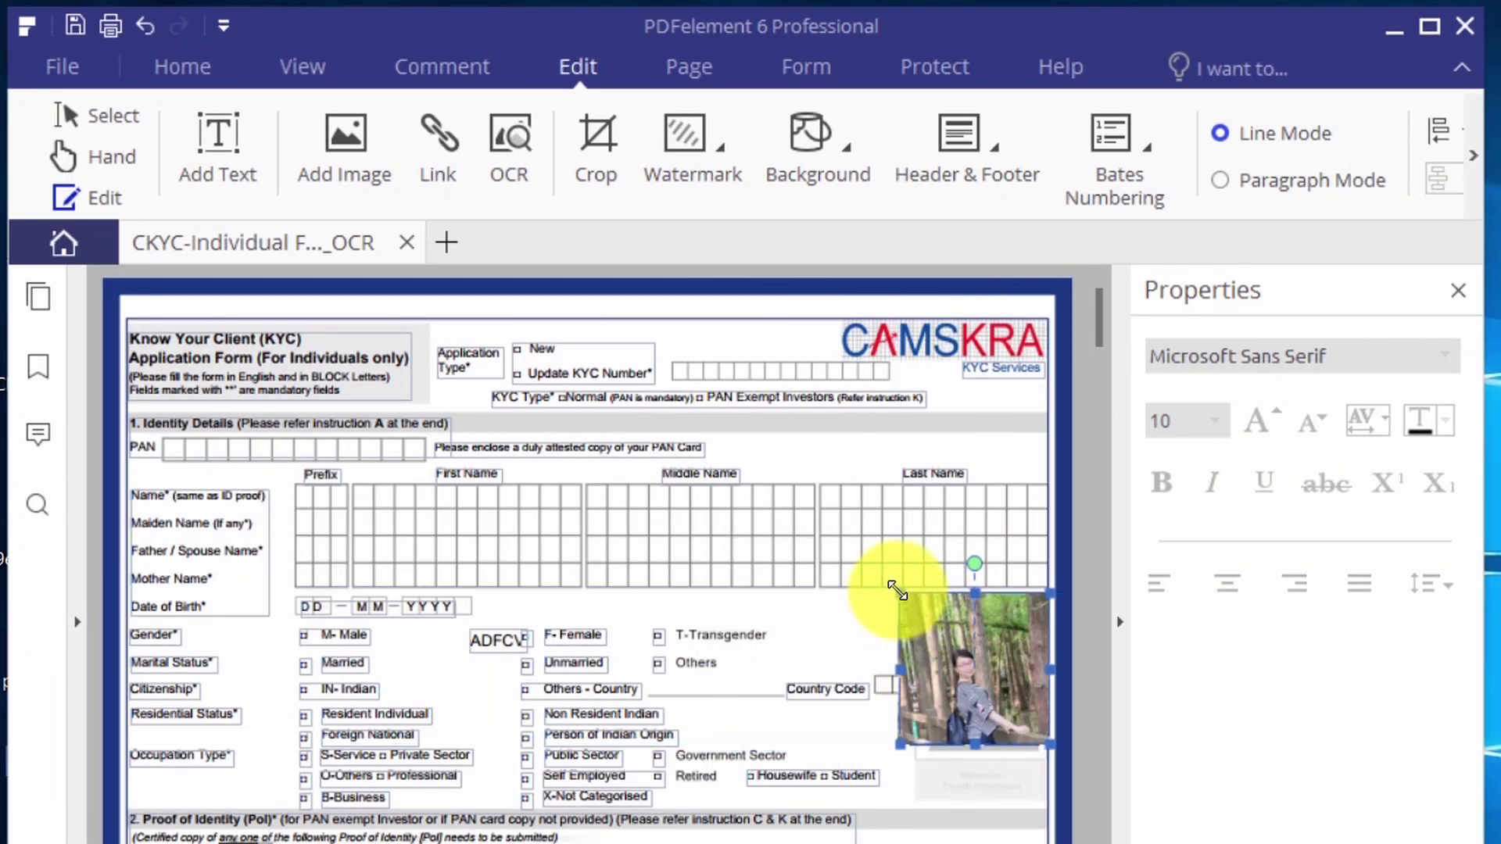
# - Insert the caricature image and fit it into the form's Photo box
pyautogui.click(345, 134)
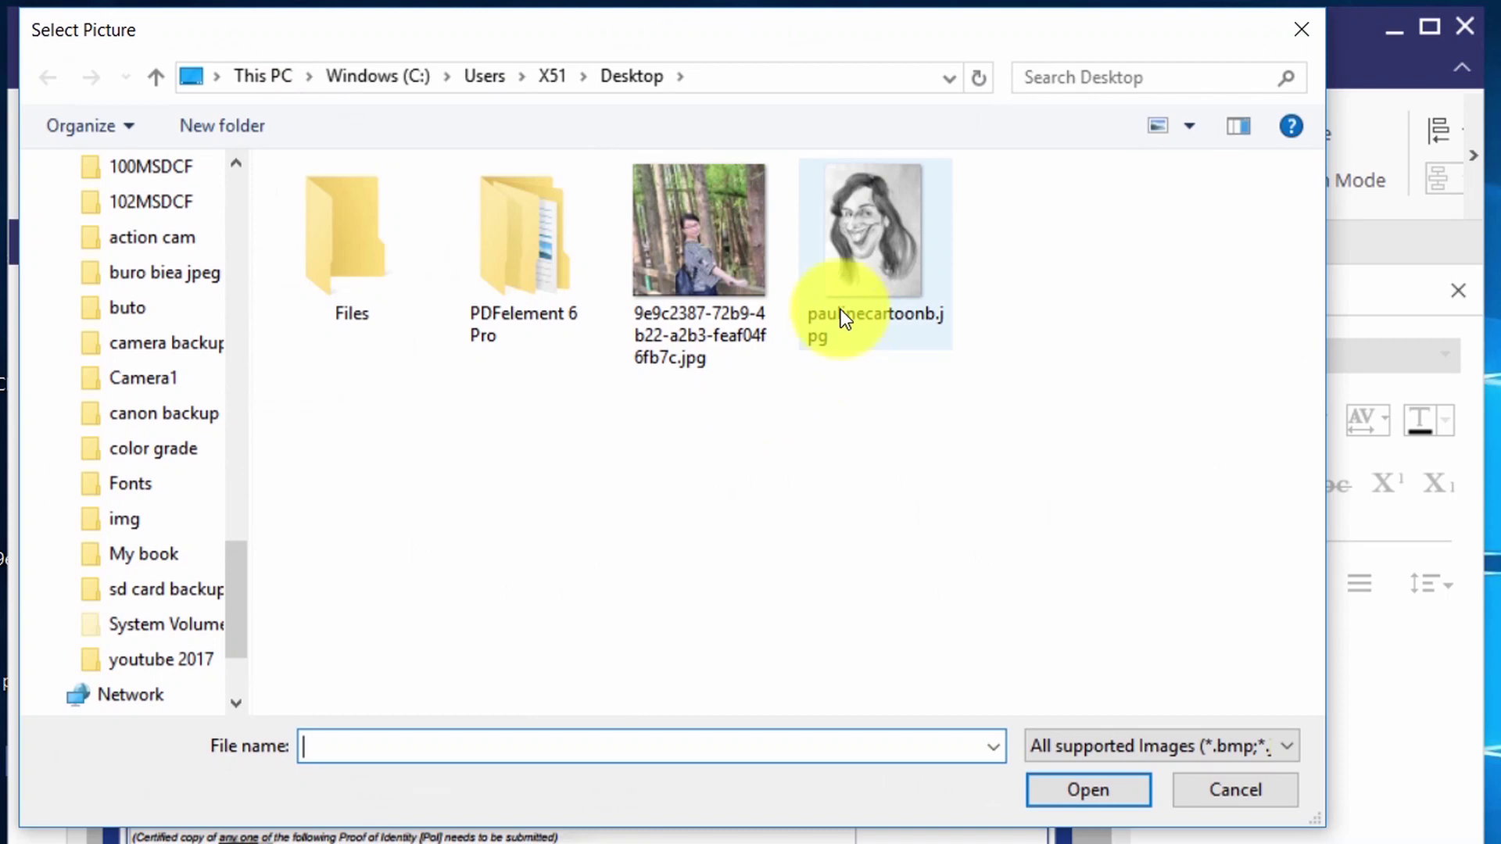
pyautogui.doubleClick(841, 309)
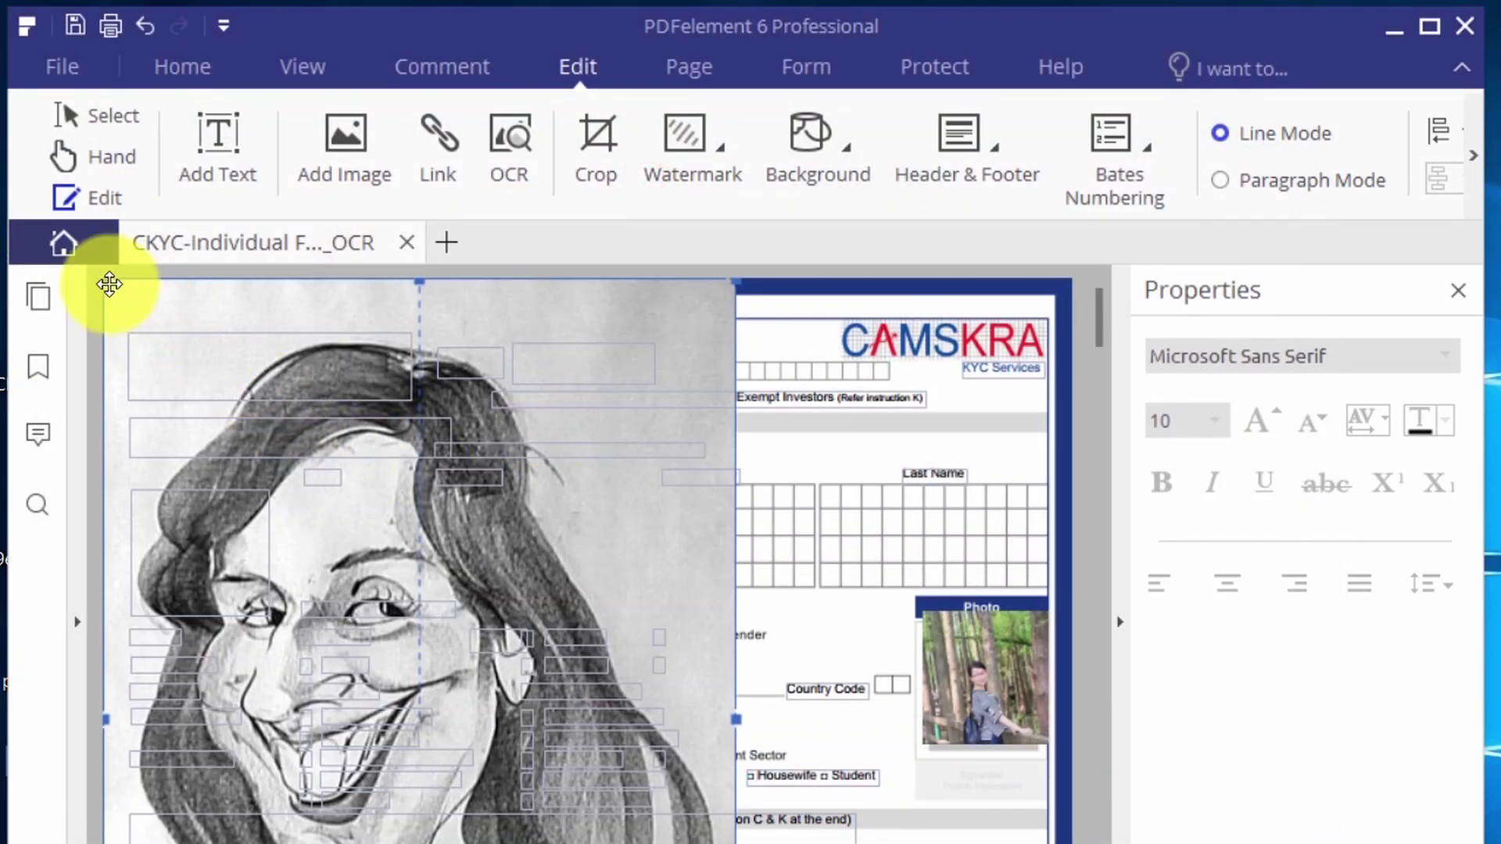
pyautogui.moveTo(109, 284); pyautogui.dragTo(931, 639)
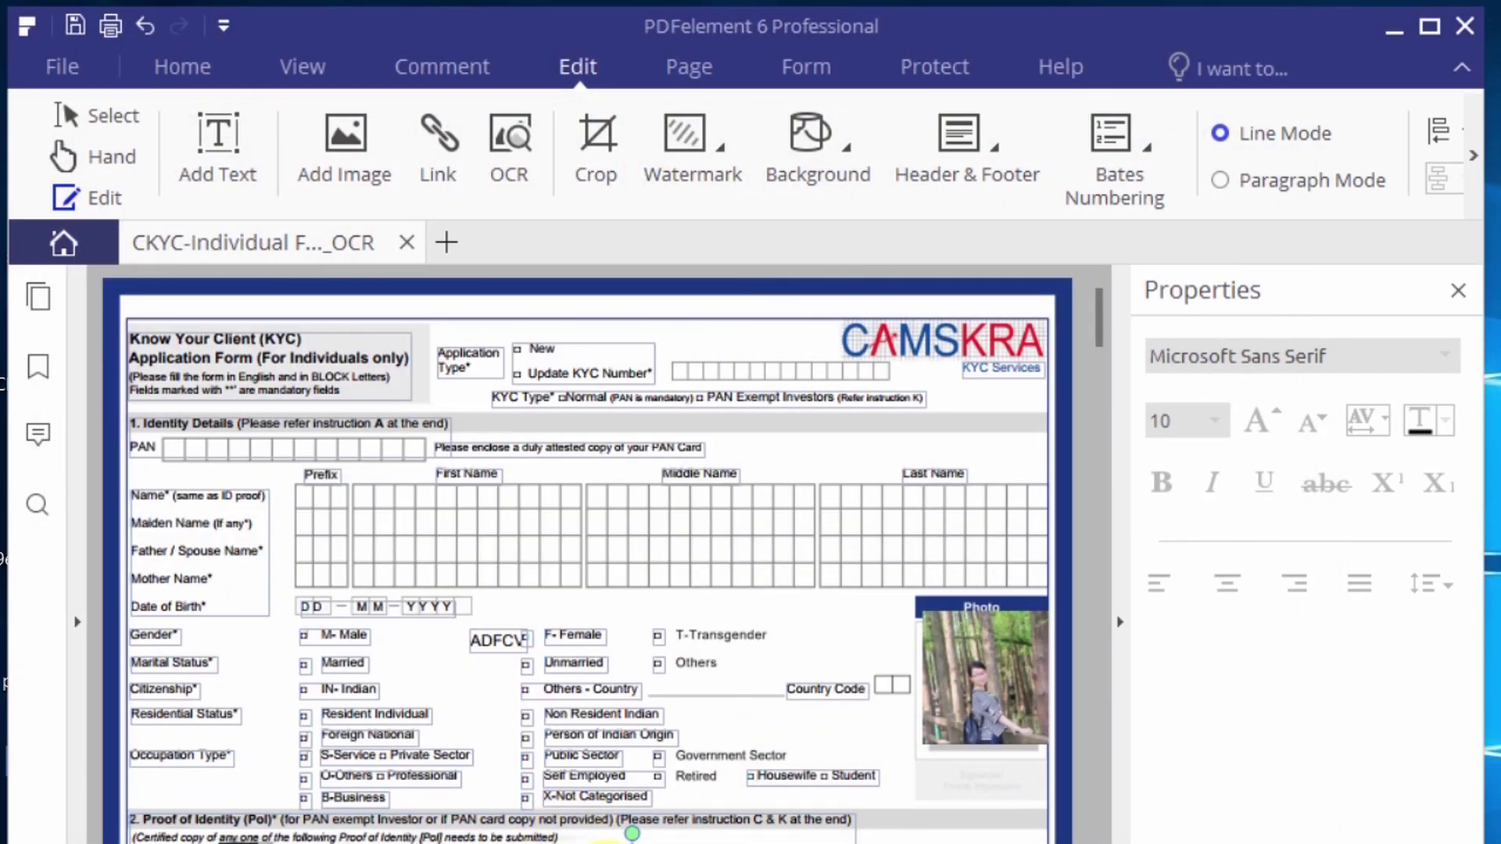
pyautogui.moveTo(932, 638); pyautogui.dragTo(908, 631)
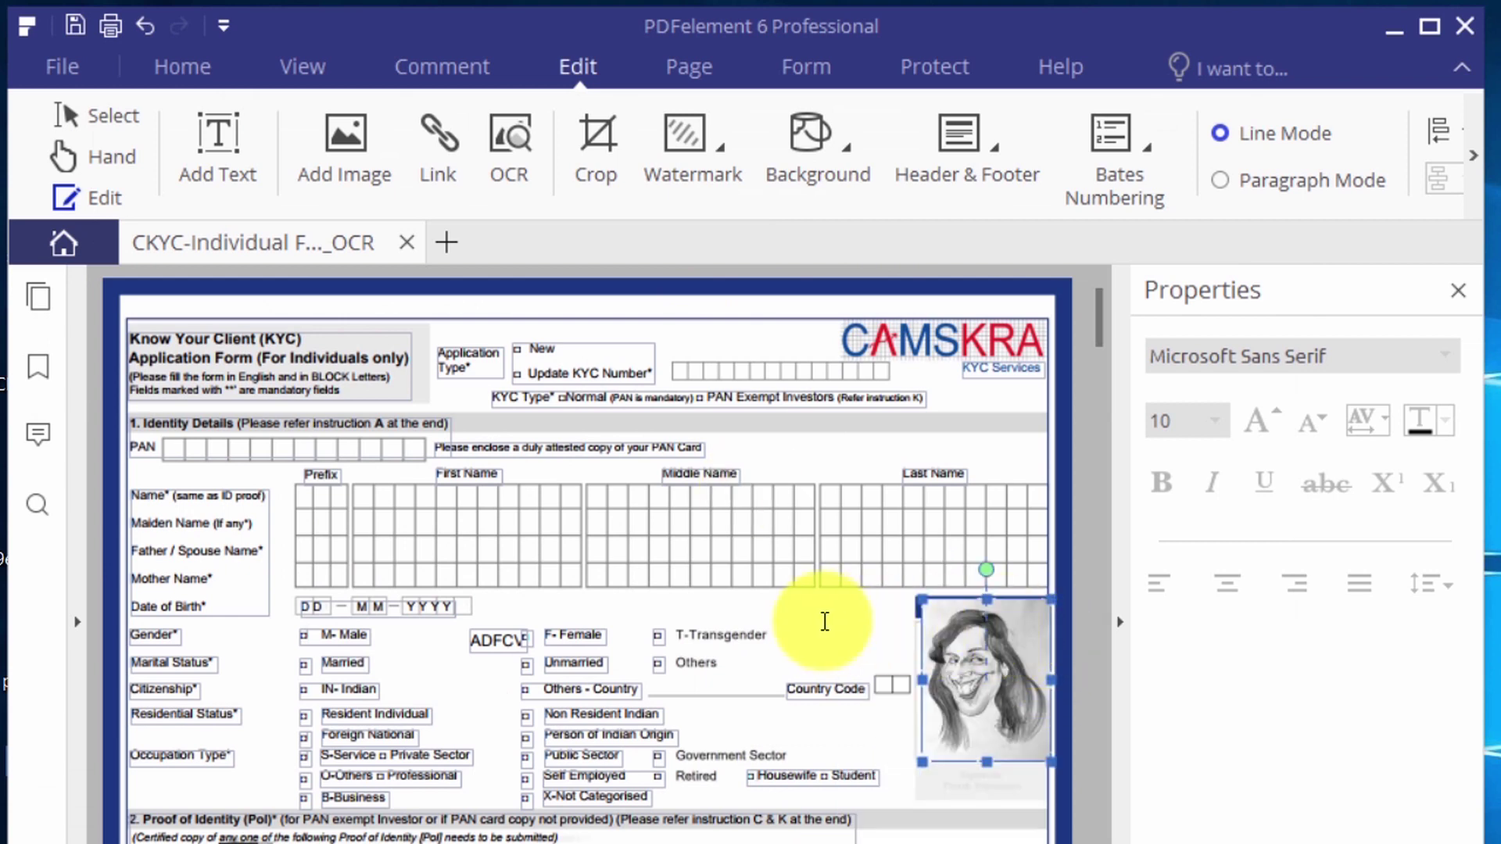
pyautogui.scroll(-5, 821, 634)
pyautogui.scroll(2, 829, 663)
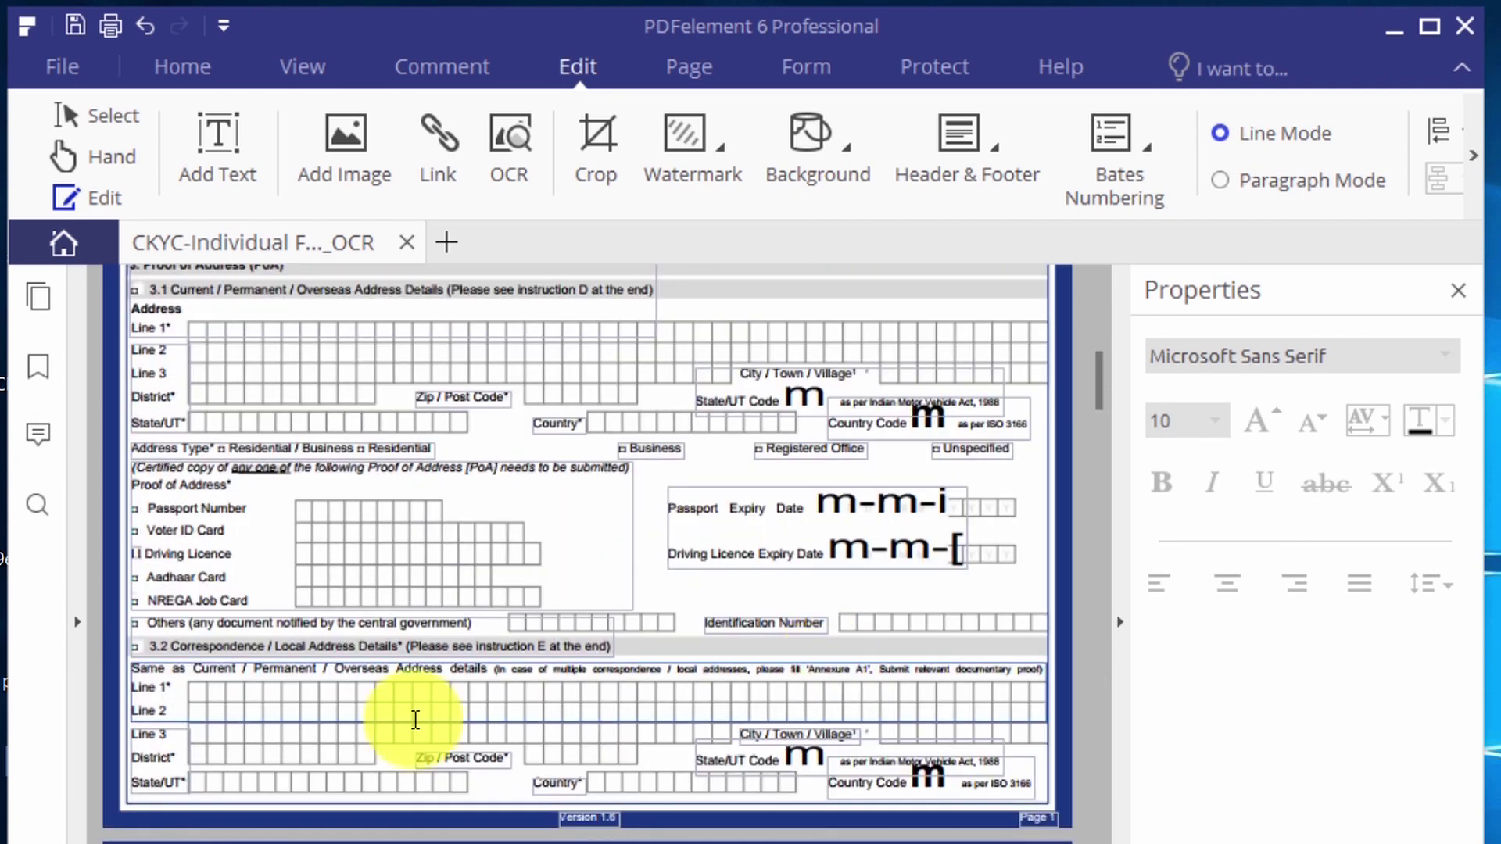
pyautogui.click(192, 692)
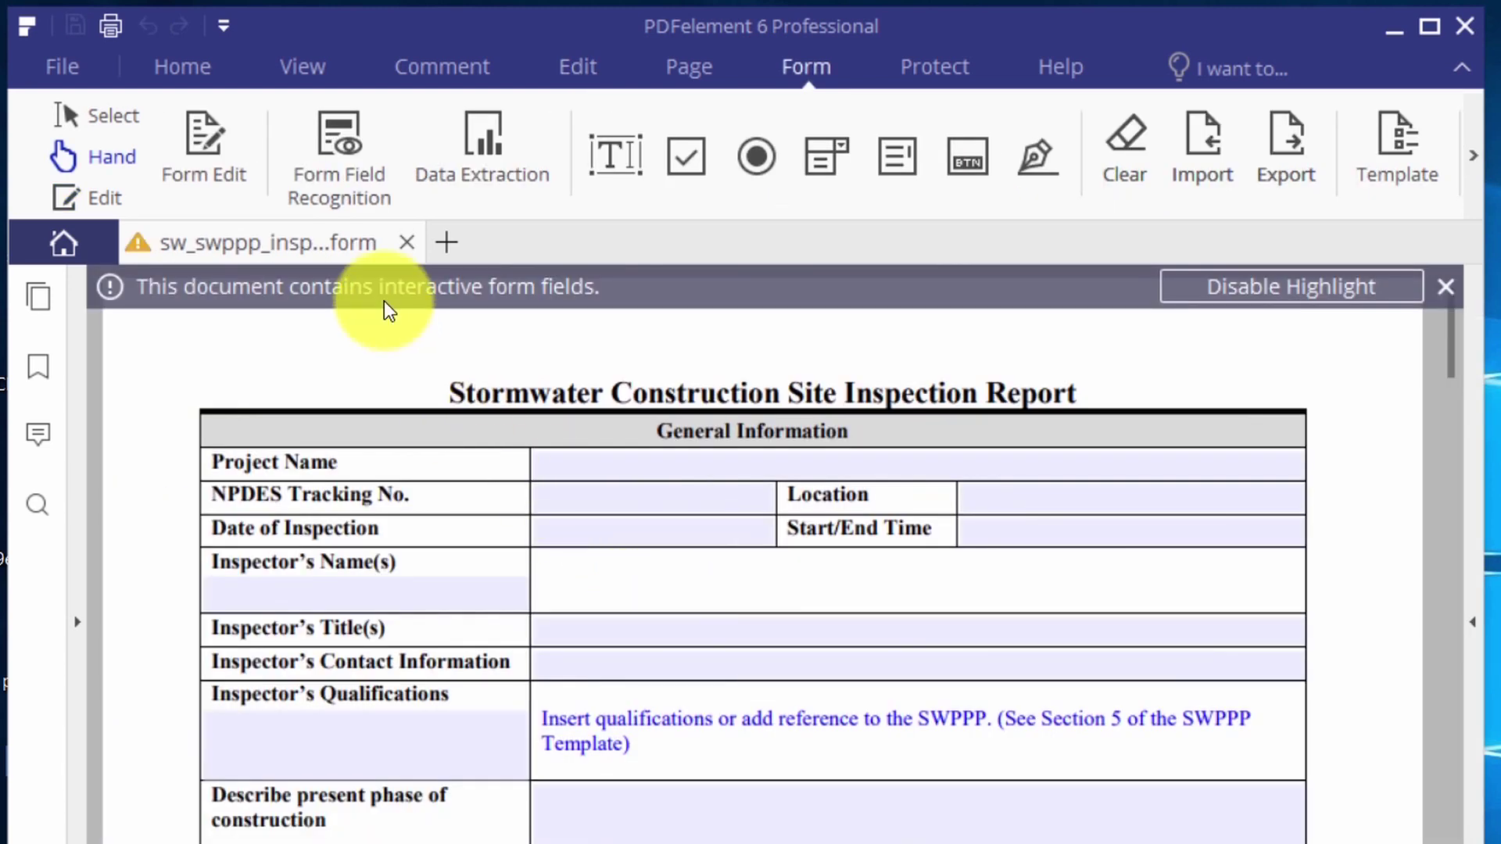
# - Recognize the stormwater form's fields and extract their data to DataEtract.csv
pyautogui.click(338, 183)
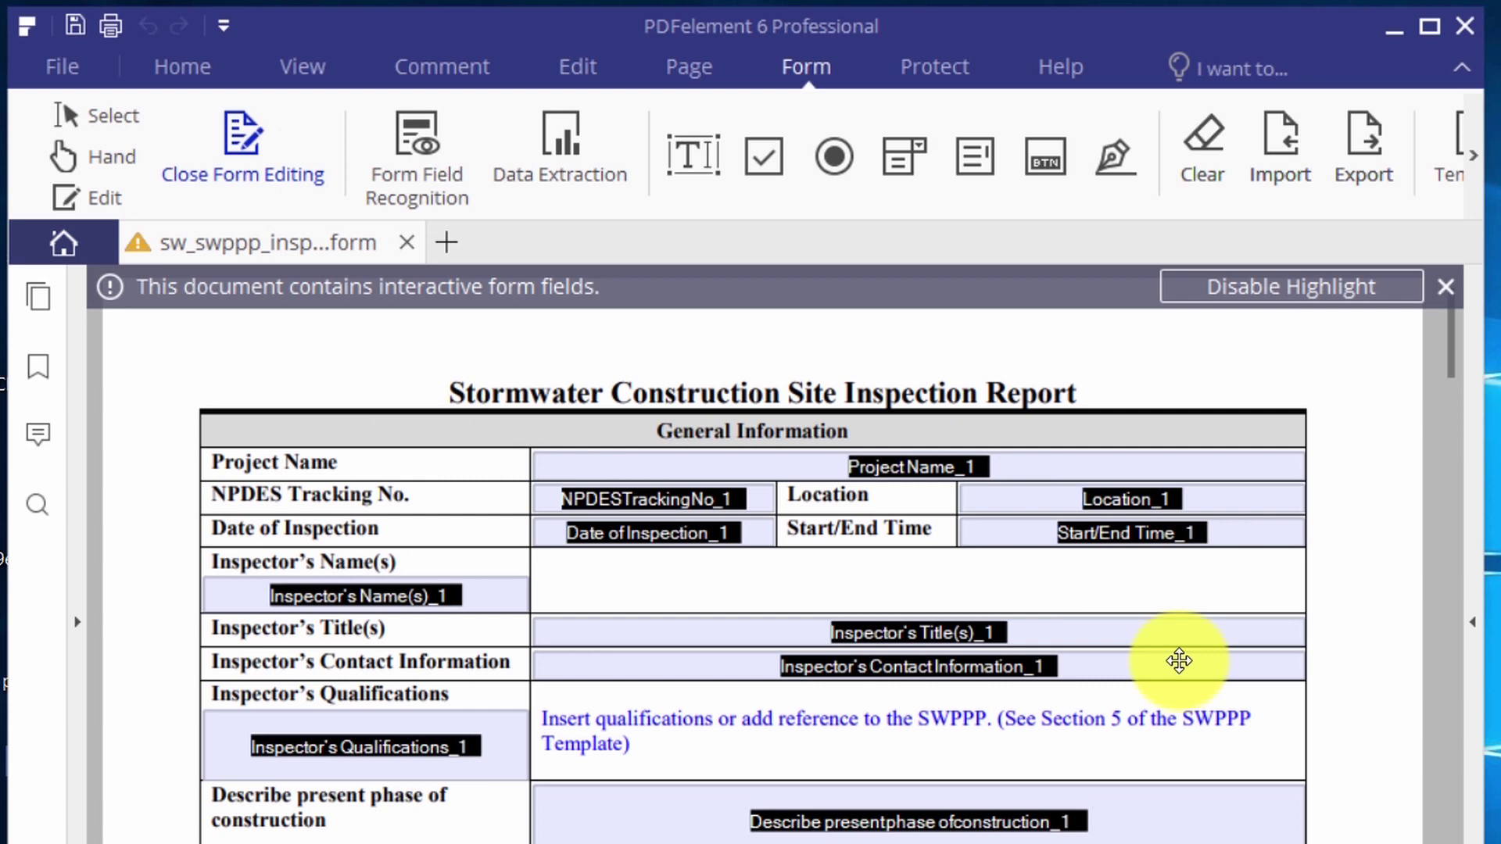
pyautogui.click(576, 132)
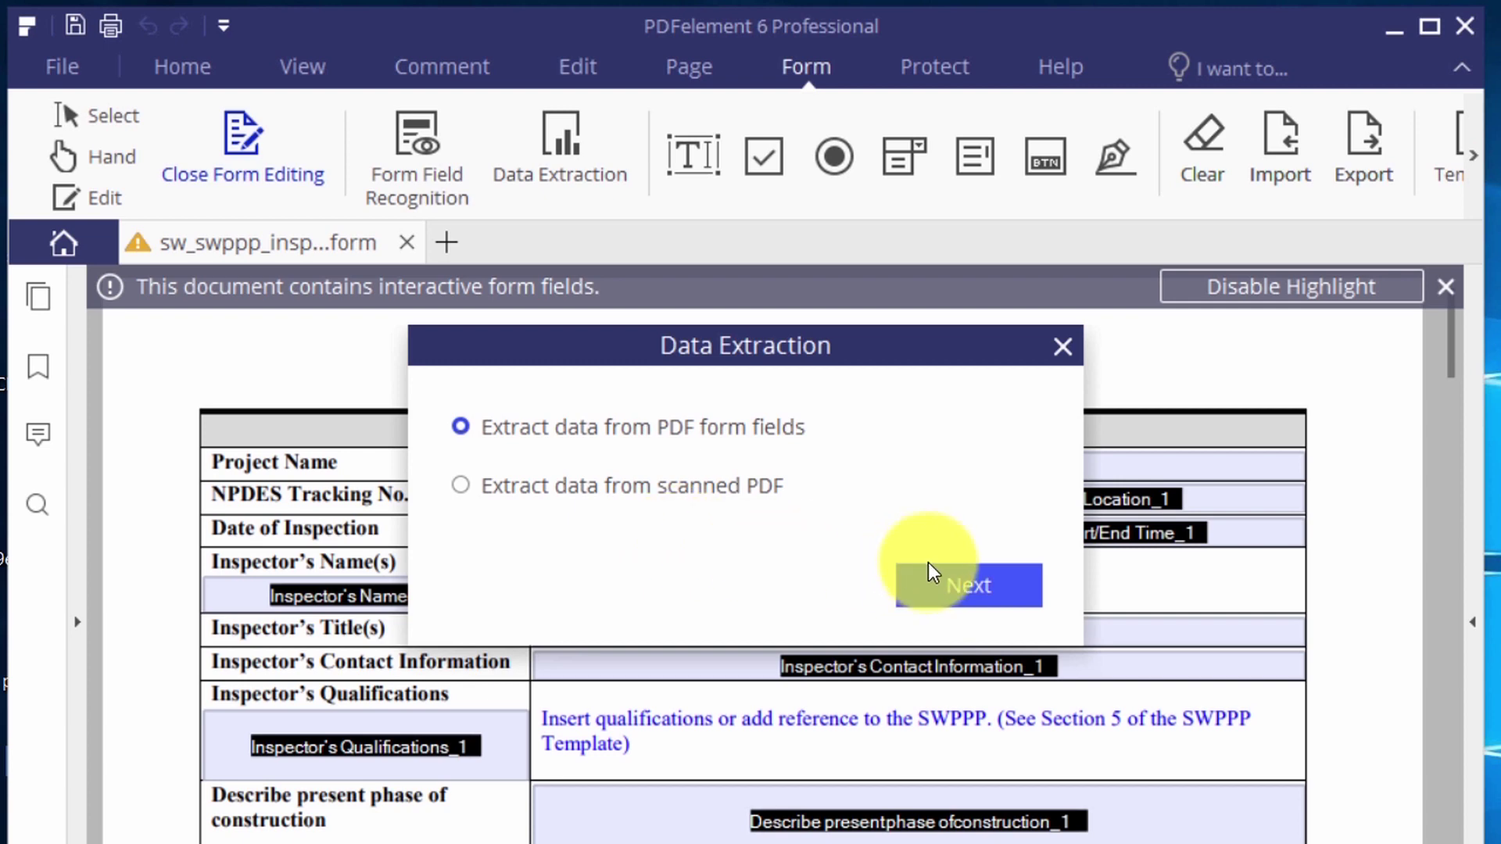
pyautogui.click(955, 583)
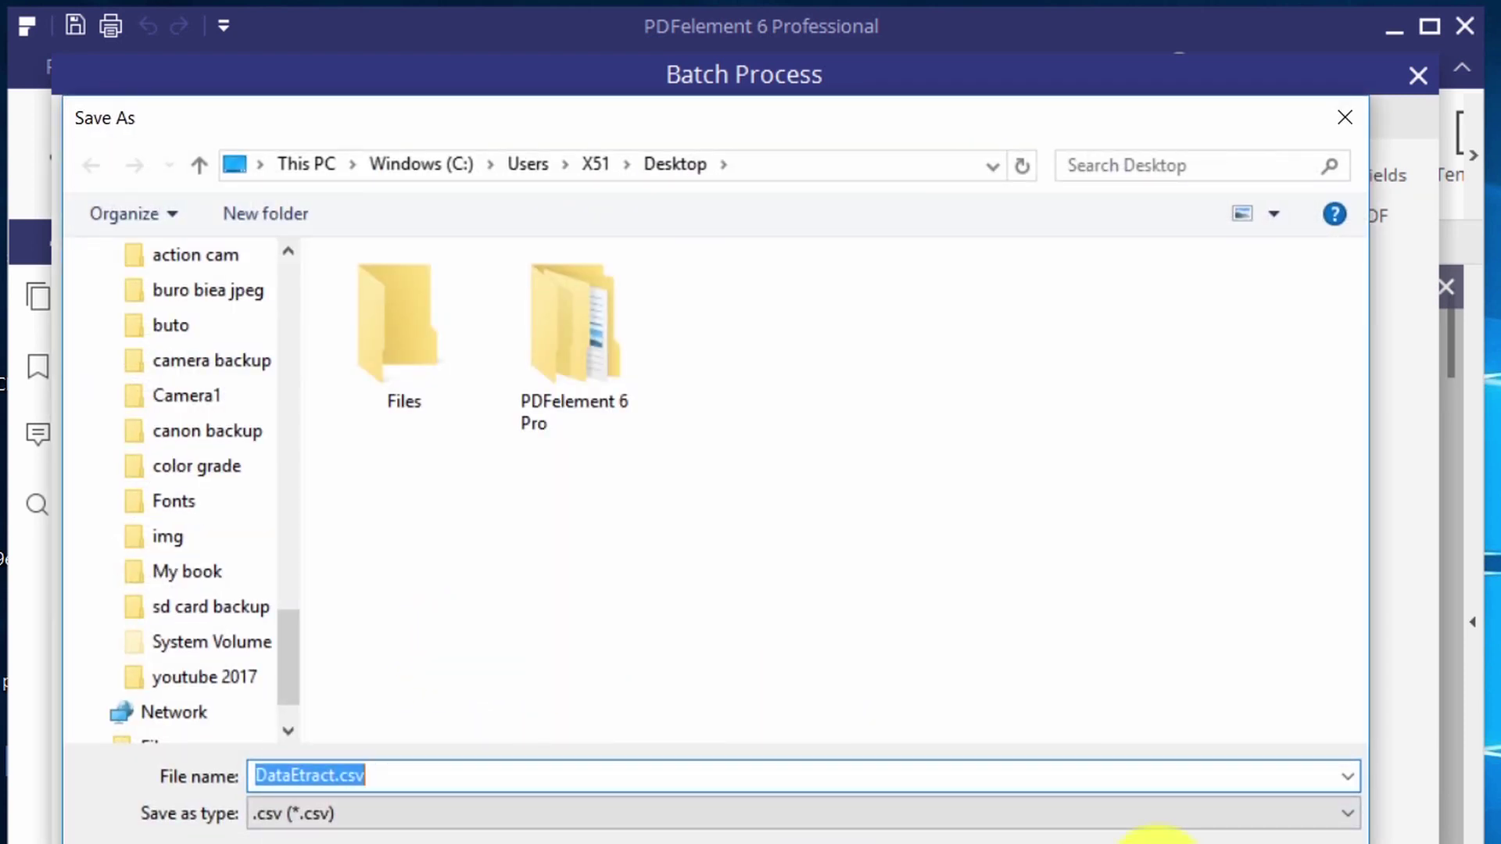
pyautogui.press('Return')
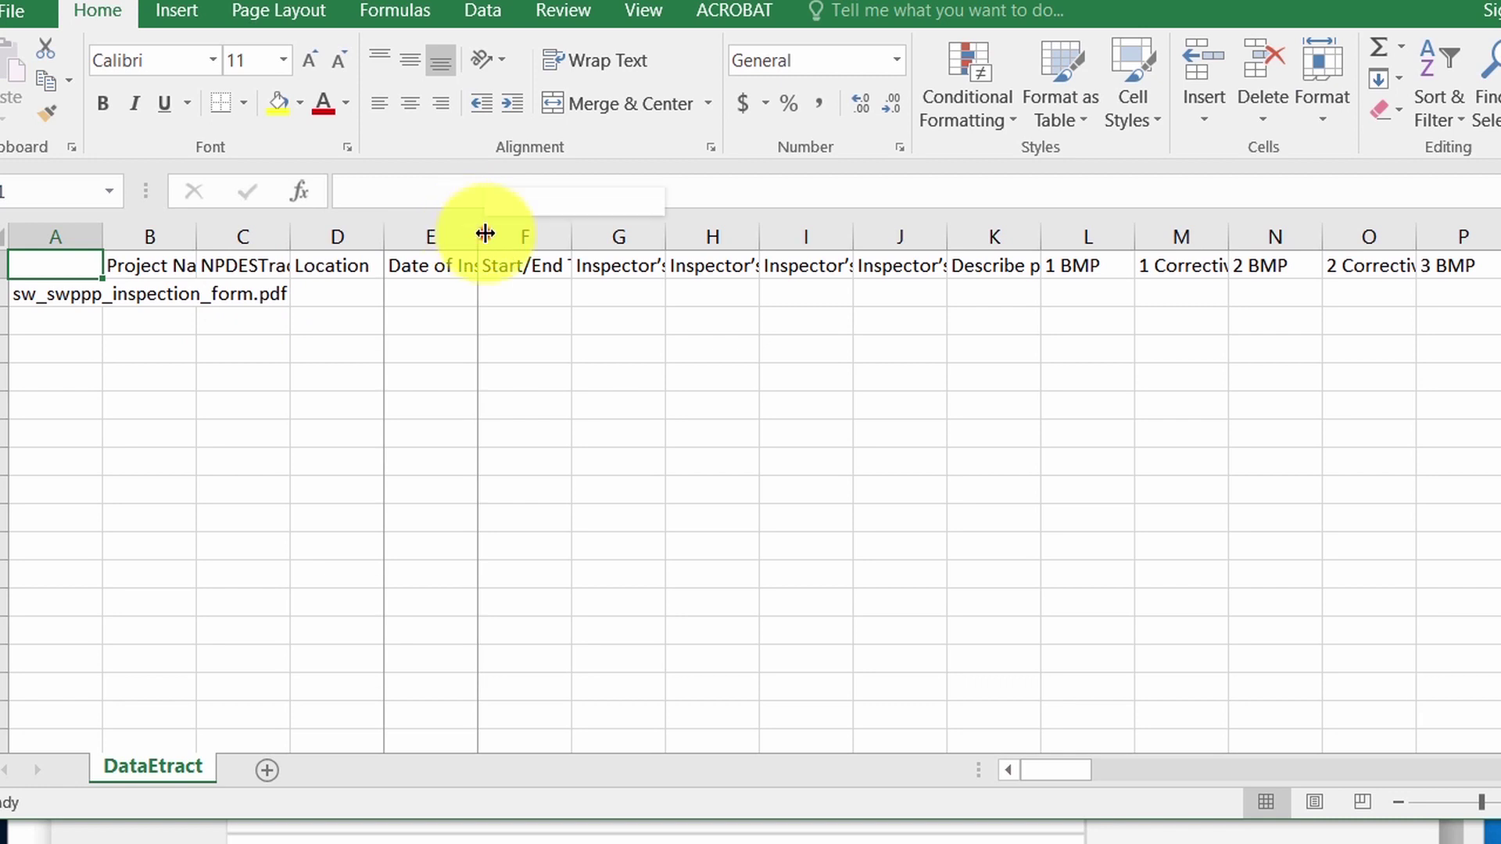
# - Widen columns E and F, including Date of Inspection, so their full headers show
pyautogui.moveTo(484, 236); pyautogui.dragTo(638, 235)
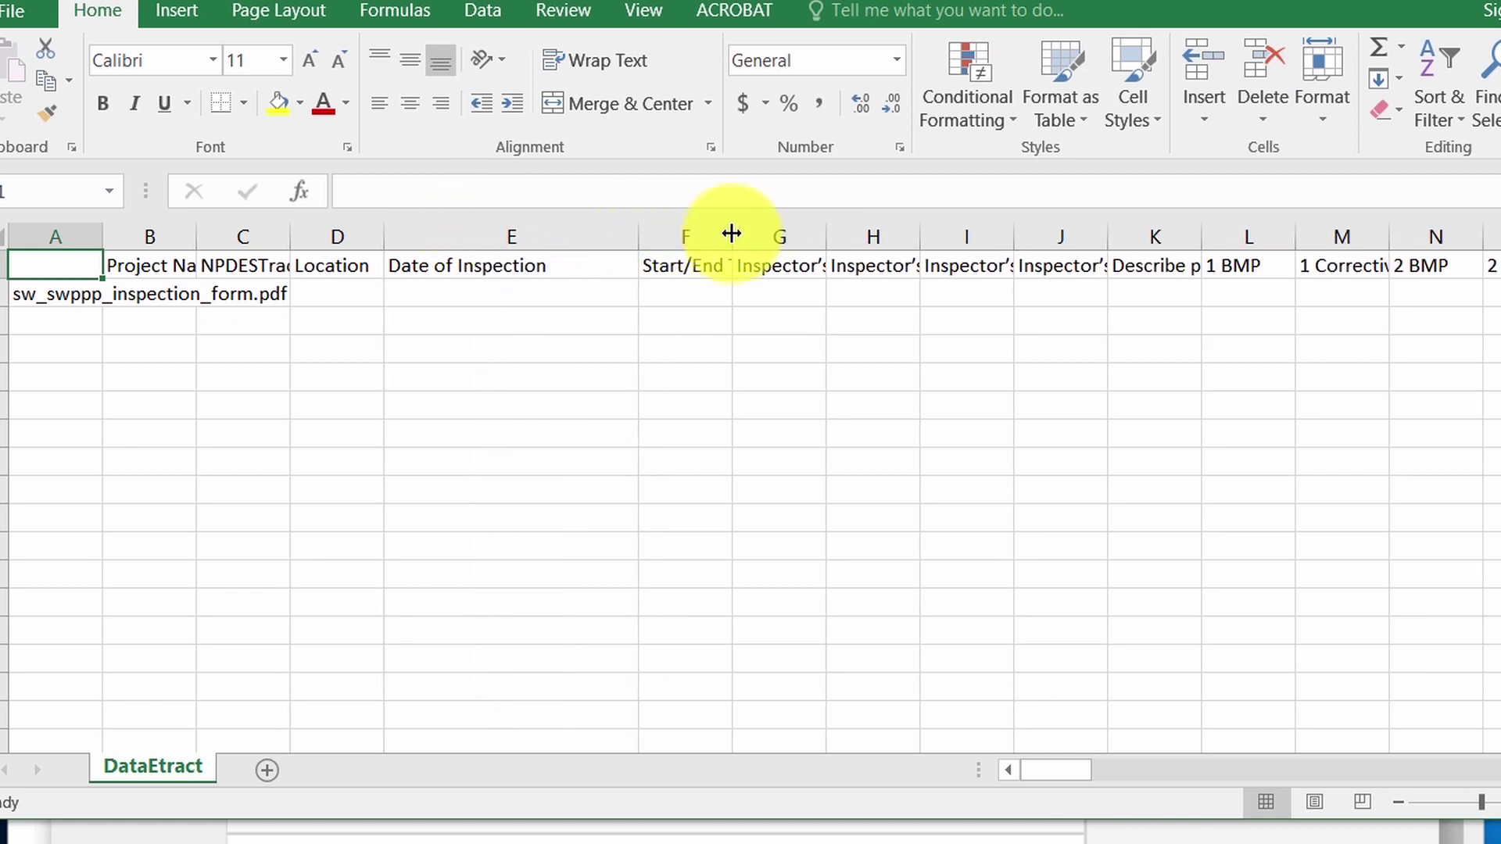
pyautogui.moveTo(731, 235); pyautogui.dragTo(951, 235)
pyautogui.moveTo(1068, 775); pyautogui.dragTo(1109, 780)
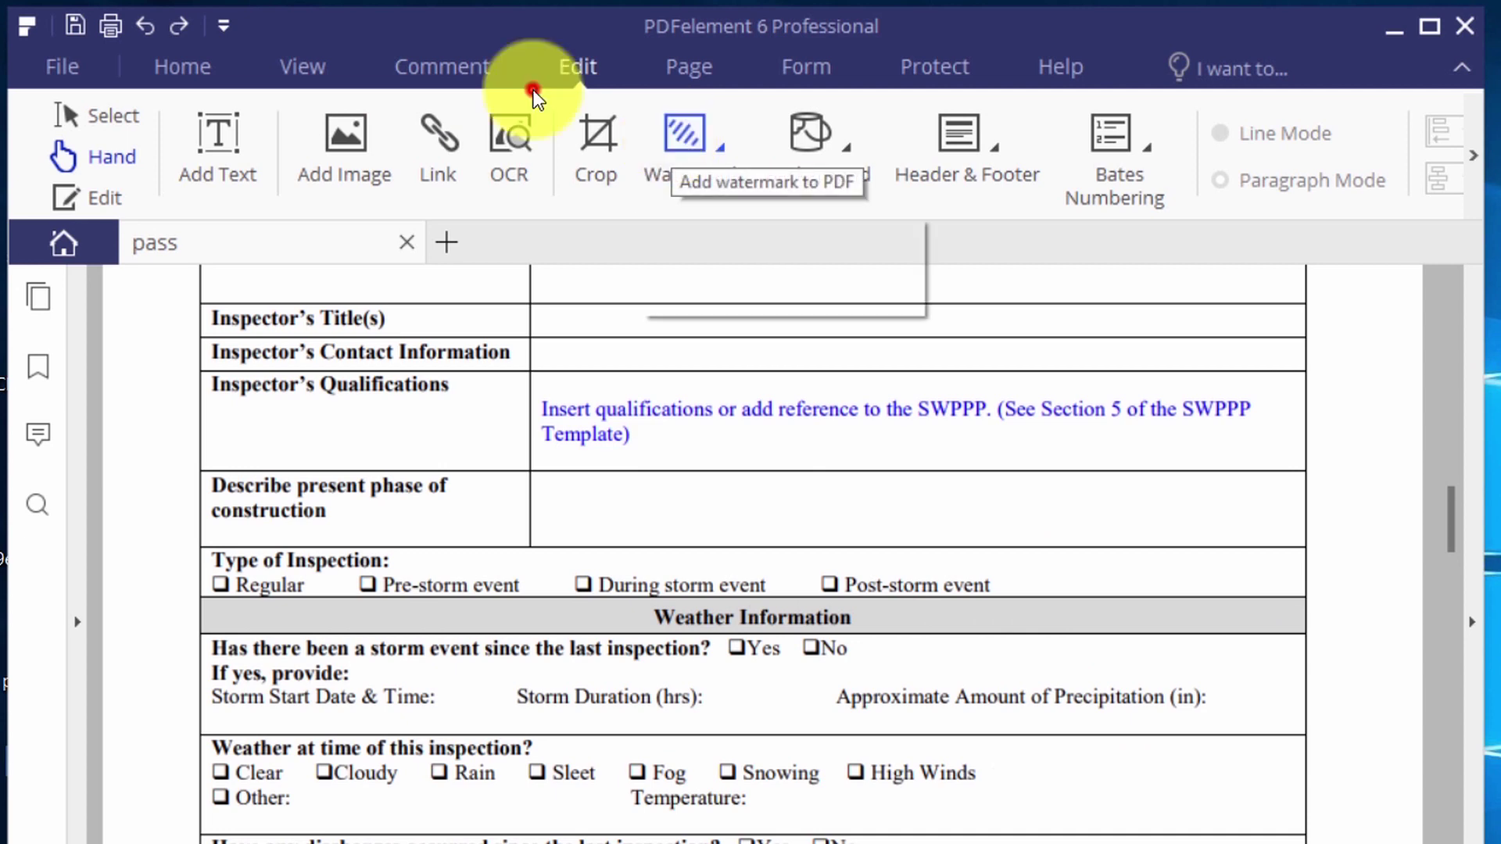
# - Create a new text watermark reading ABC at size 72
pyautogui.click(684, 135)
pyautogui.click(762, 230)
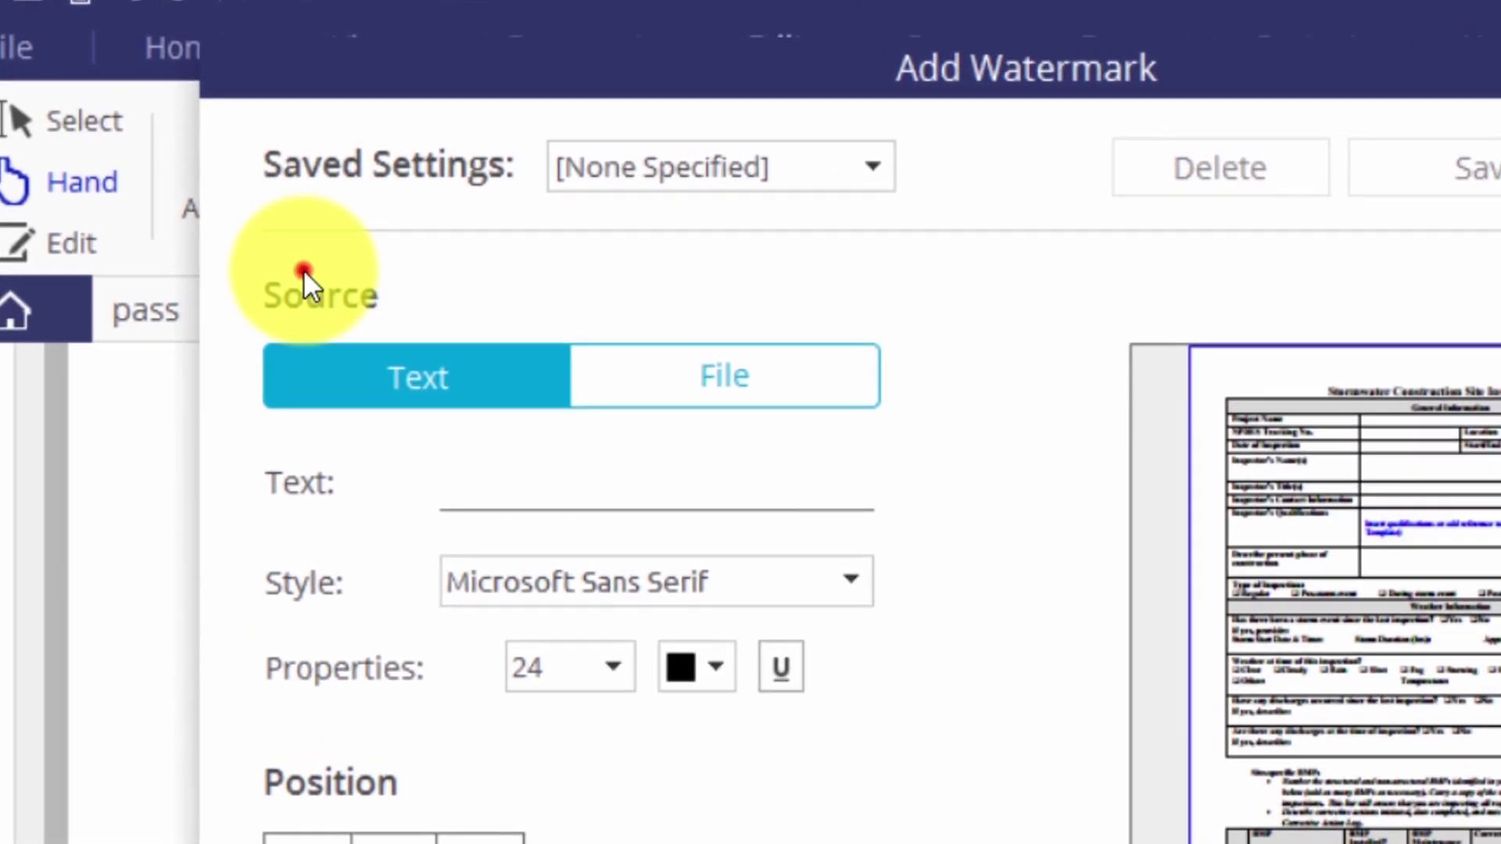
pyautogui.click(544, 286)
pyautogui.click(524, 438)
pyautogui.click(547, 531)
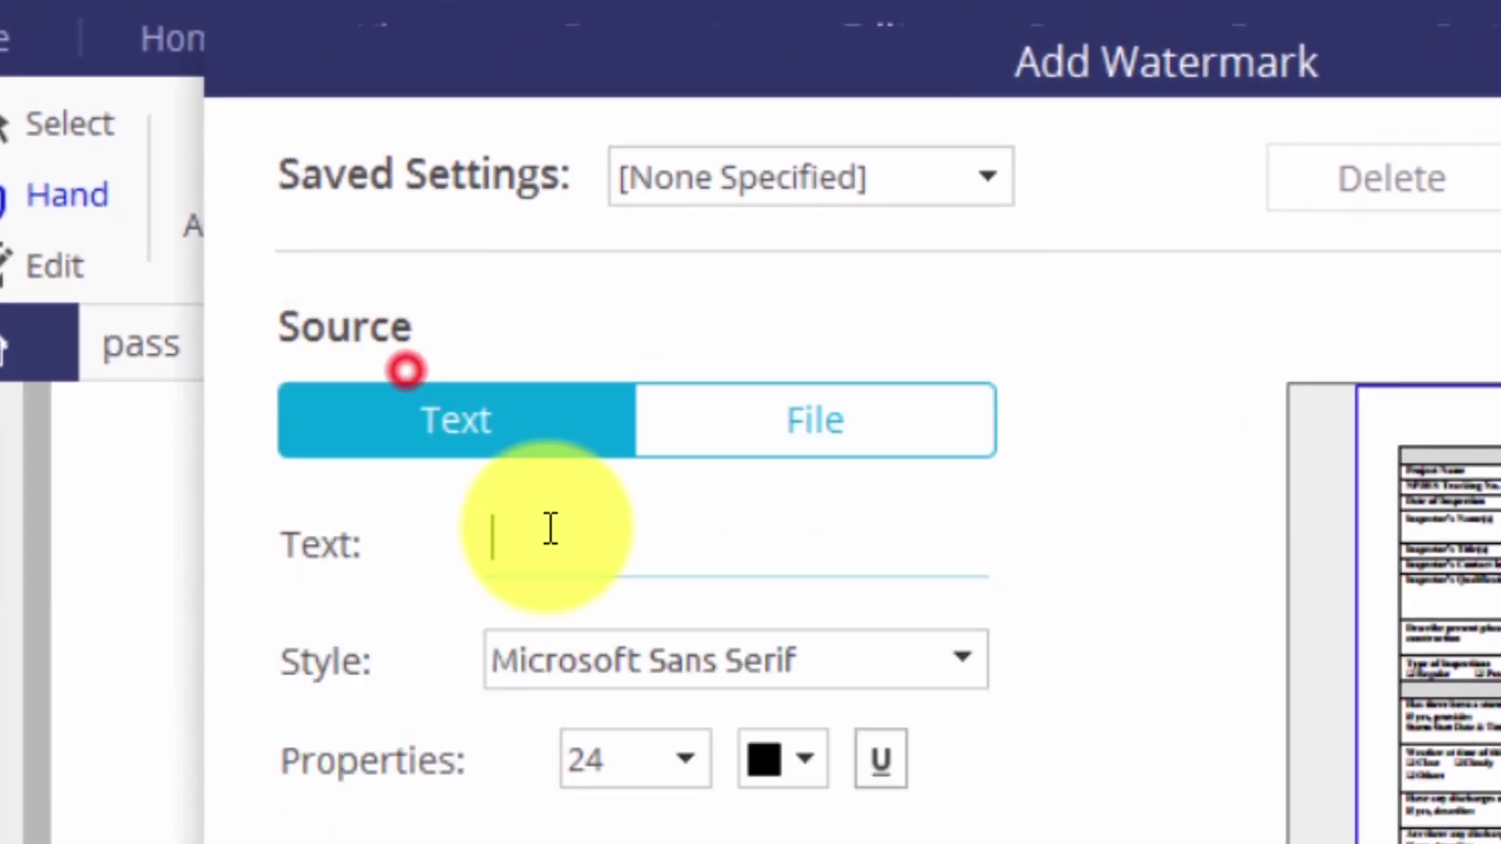
pyautogui.write('ABC')
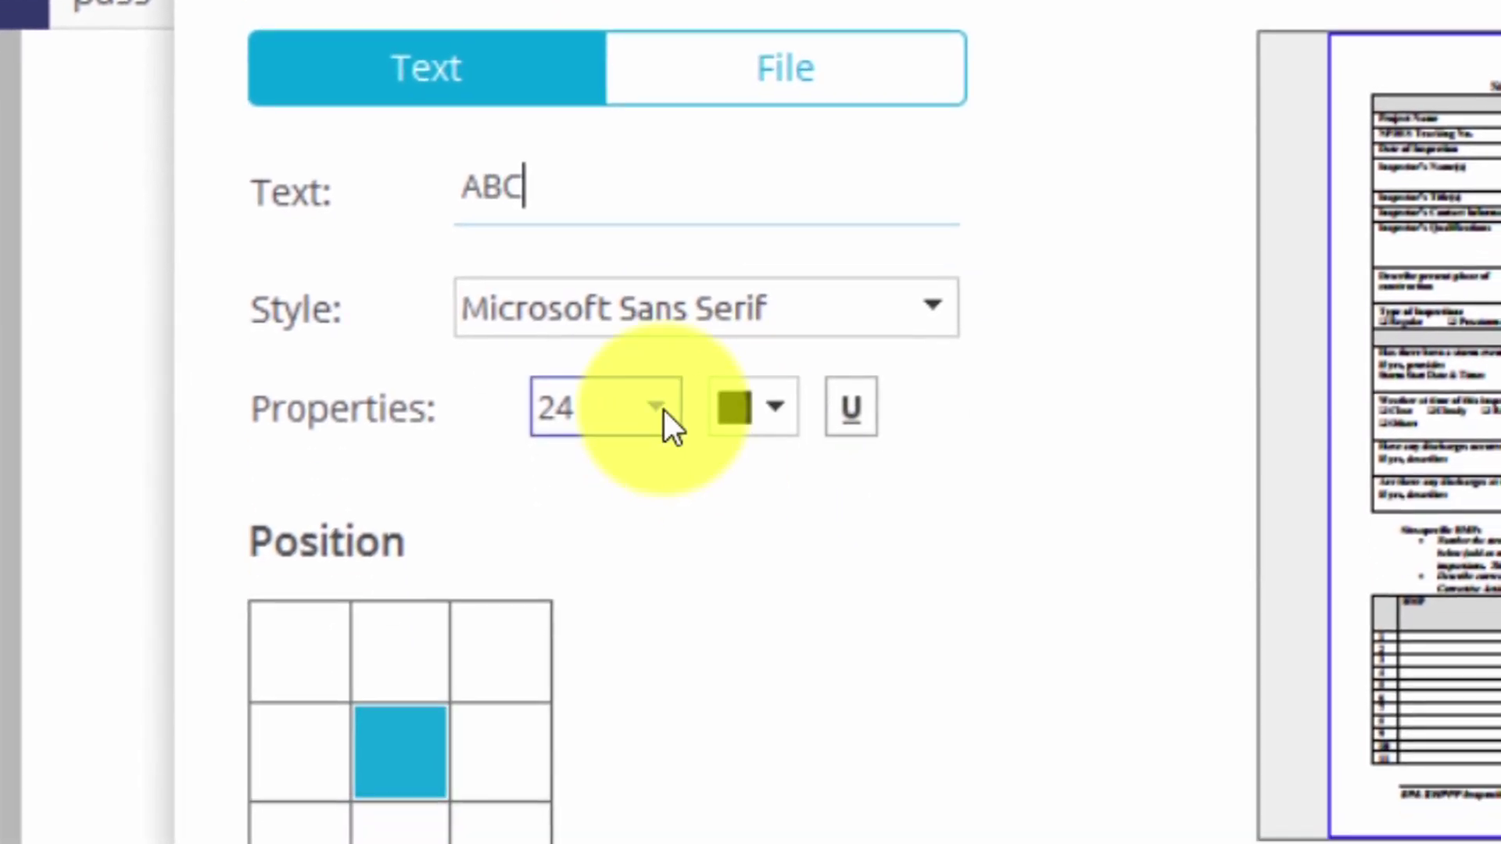
pyautogui.click(685, 762)
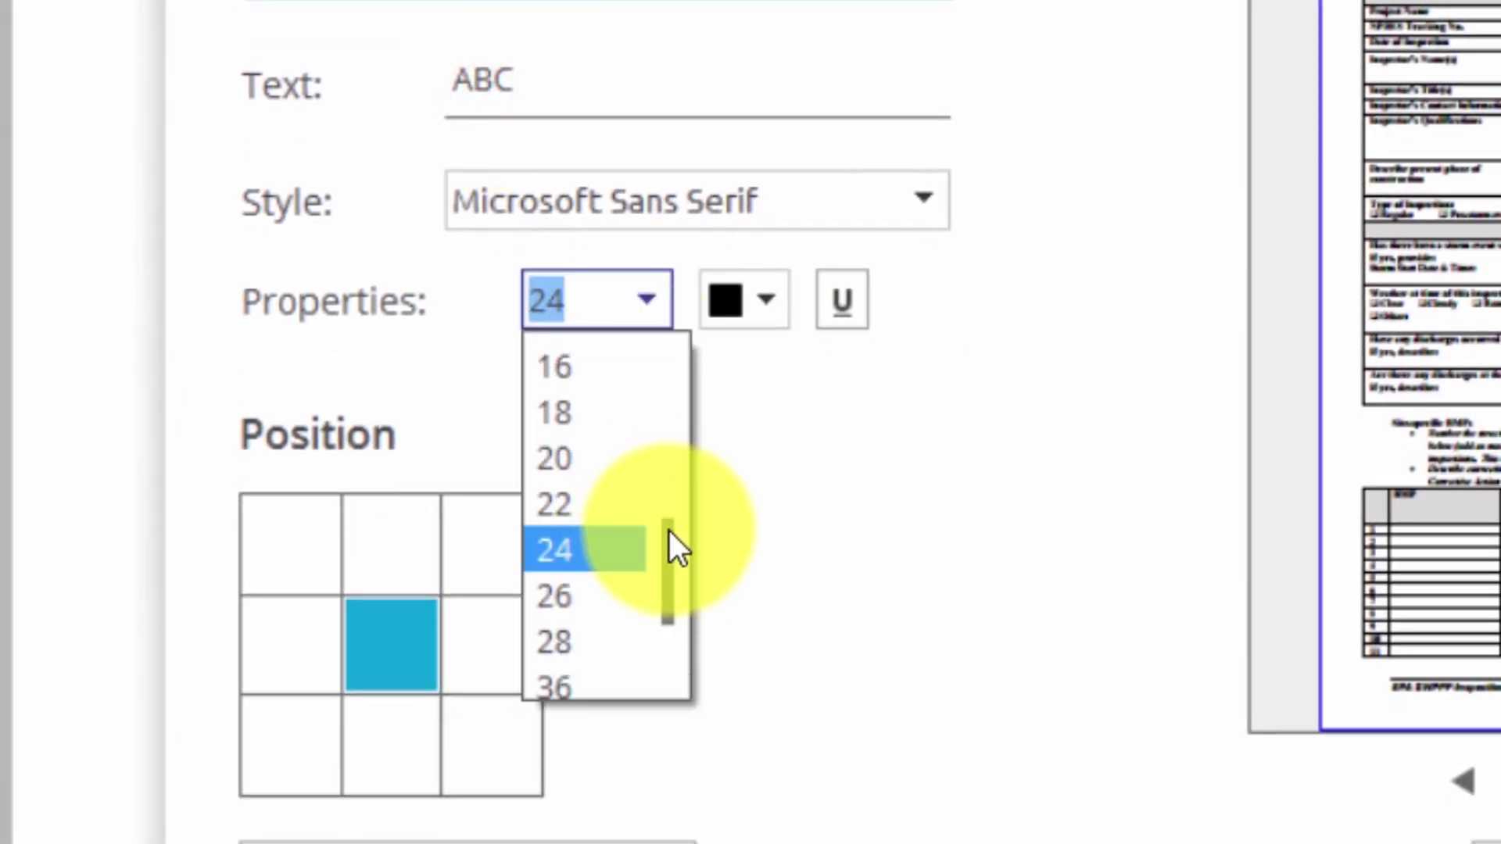
pyautogui.scroll(-2, 669, 546)
pyautogui.click(620, 692)
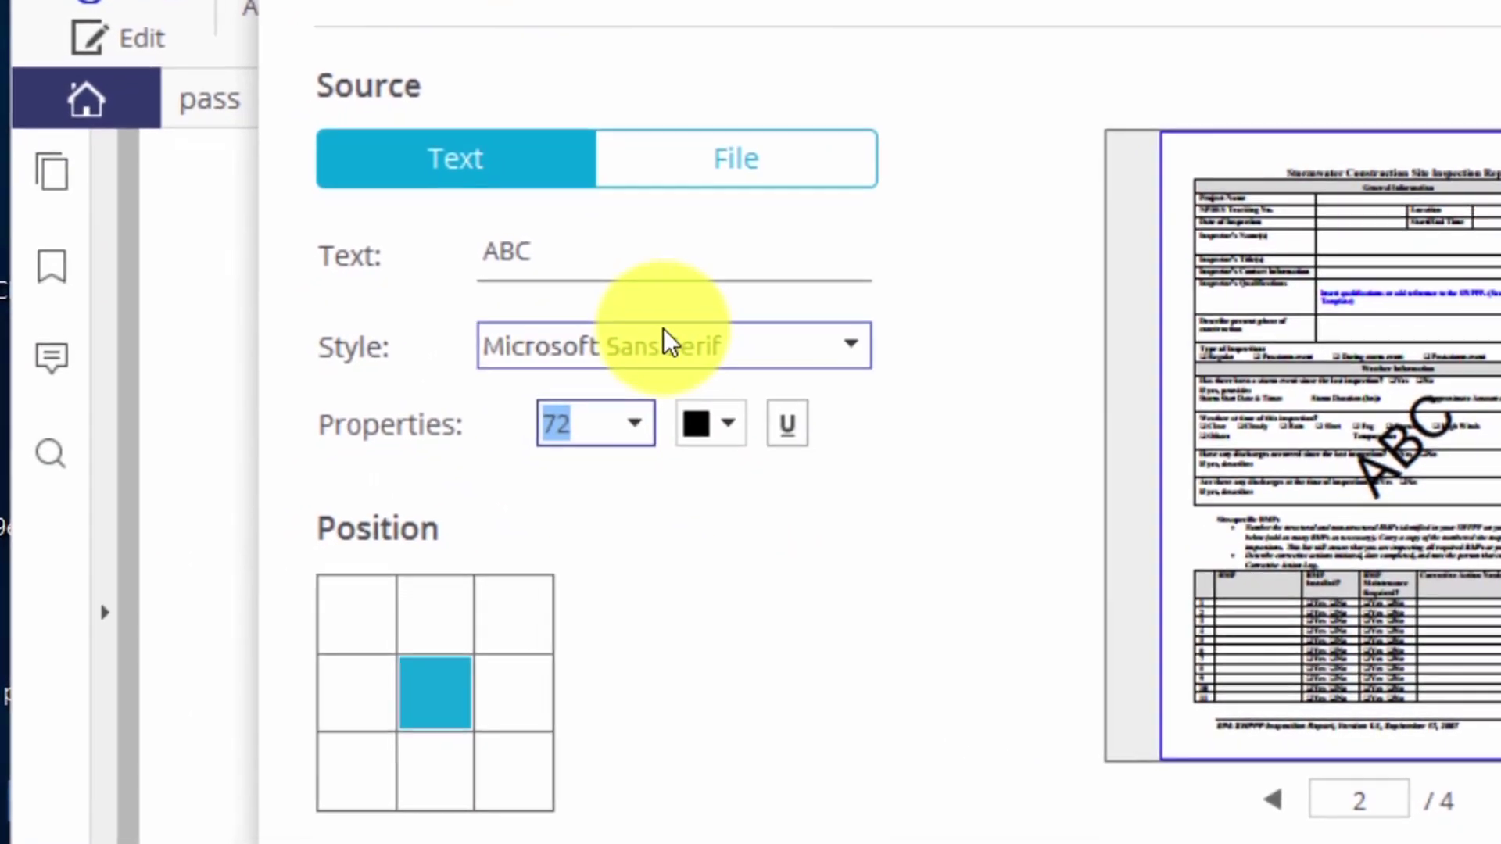
# - Centre the ABC watermark at 100% opacity and apply it to the form
pyautogui.click(469, 774)
pyautogui.click(369, 774)
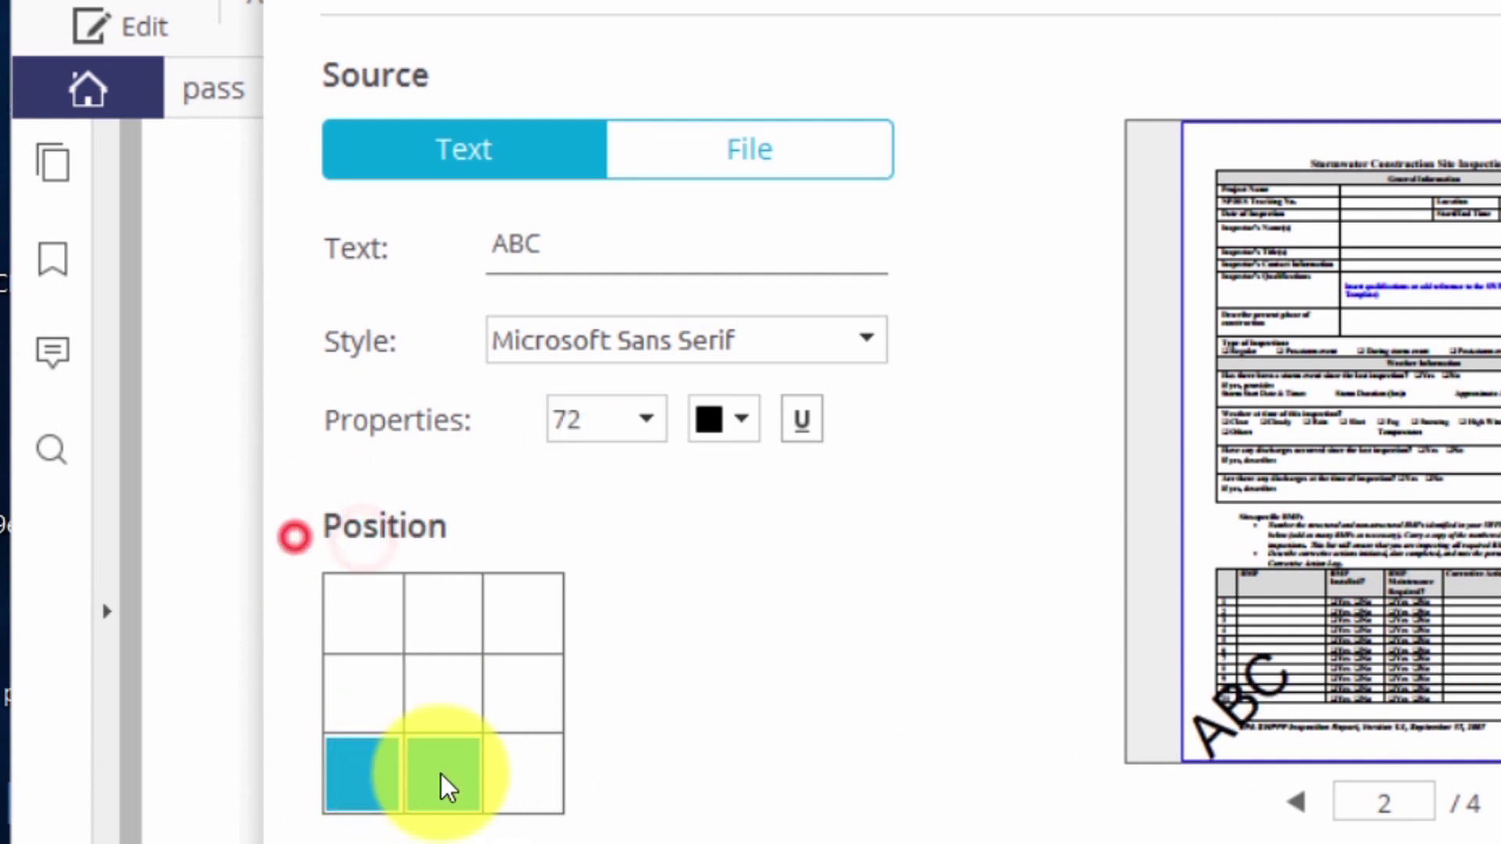
pyautogui.click(523, 774)
pyautogui.click(523, 692)
pyautogui.moveTo(1004, 802); pyautogui.dragTo(1089, 805)
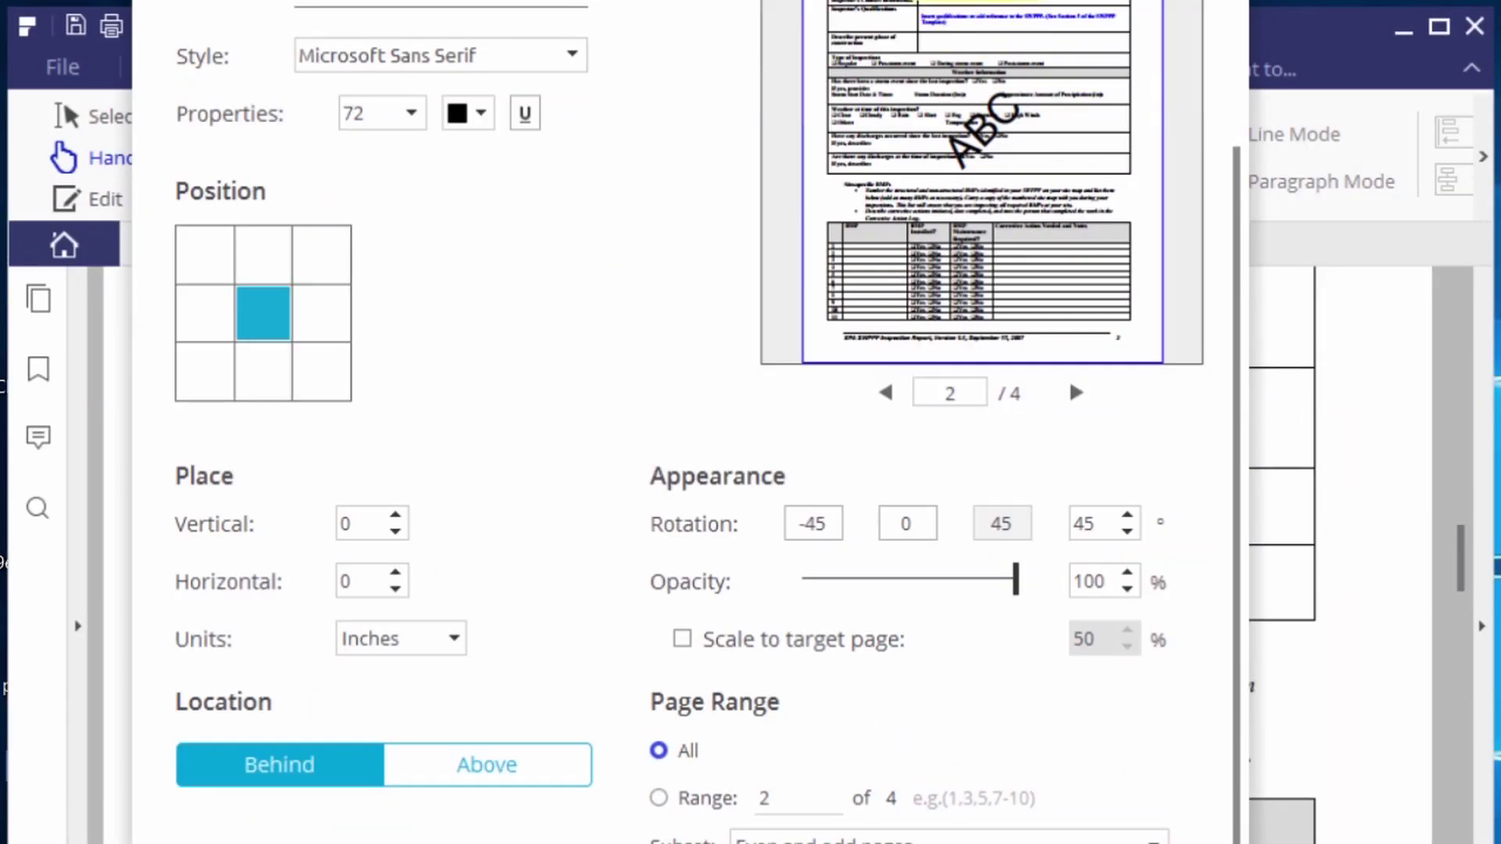
pyautogui.click(845, 711)
pyautogui.scroll(5, 486, 570)
pyautogui.scroll(-3, 938, 596)
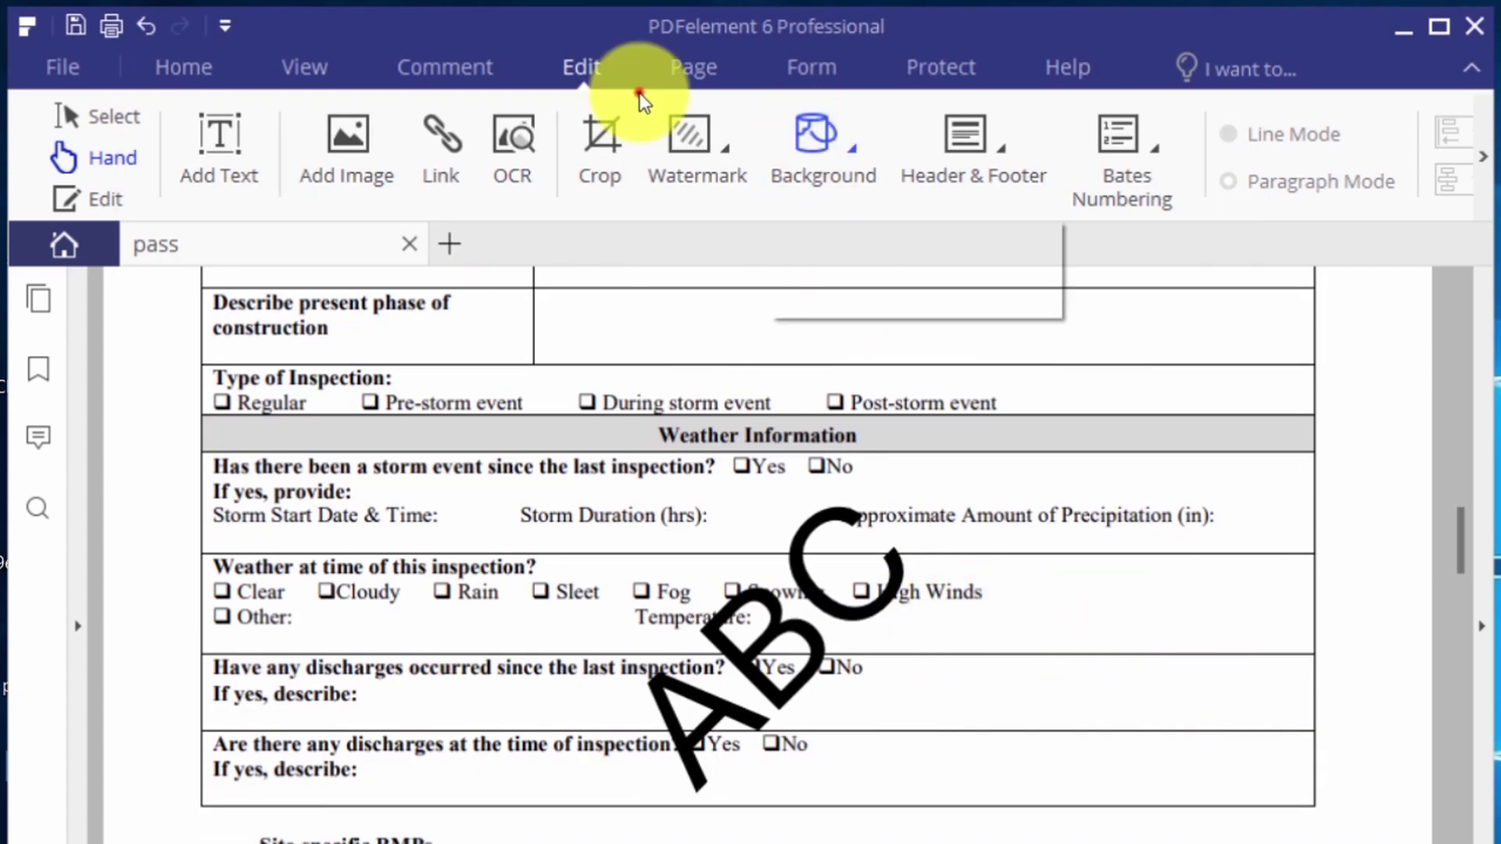
pyautogui.click(821, 146)
# - Replace the form's current page background with a light-blue colour fill and apply it
pyautogui.click(868, 233)
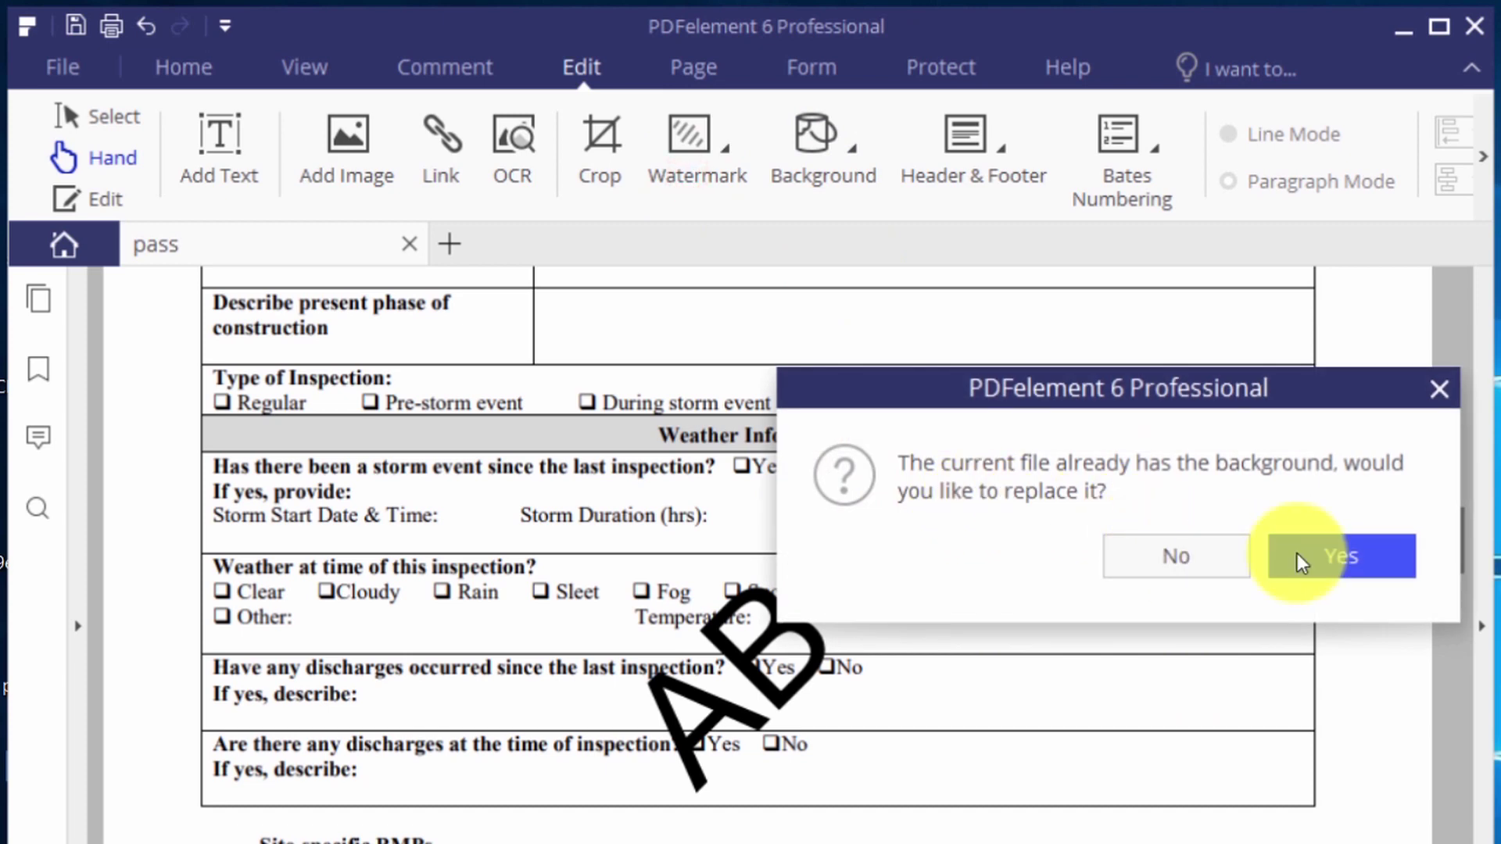
pyautogui.click(1290, 553)
pyautogui.click(404, 350)
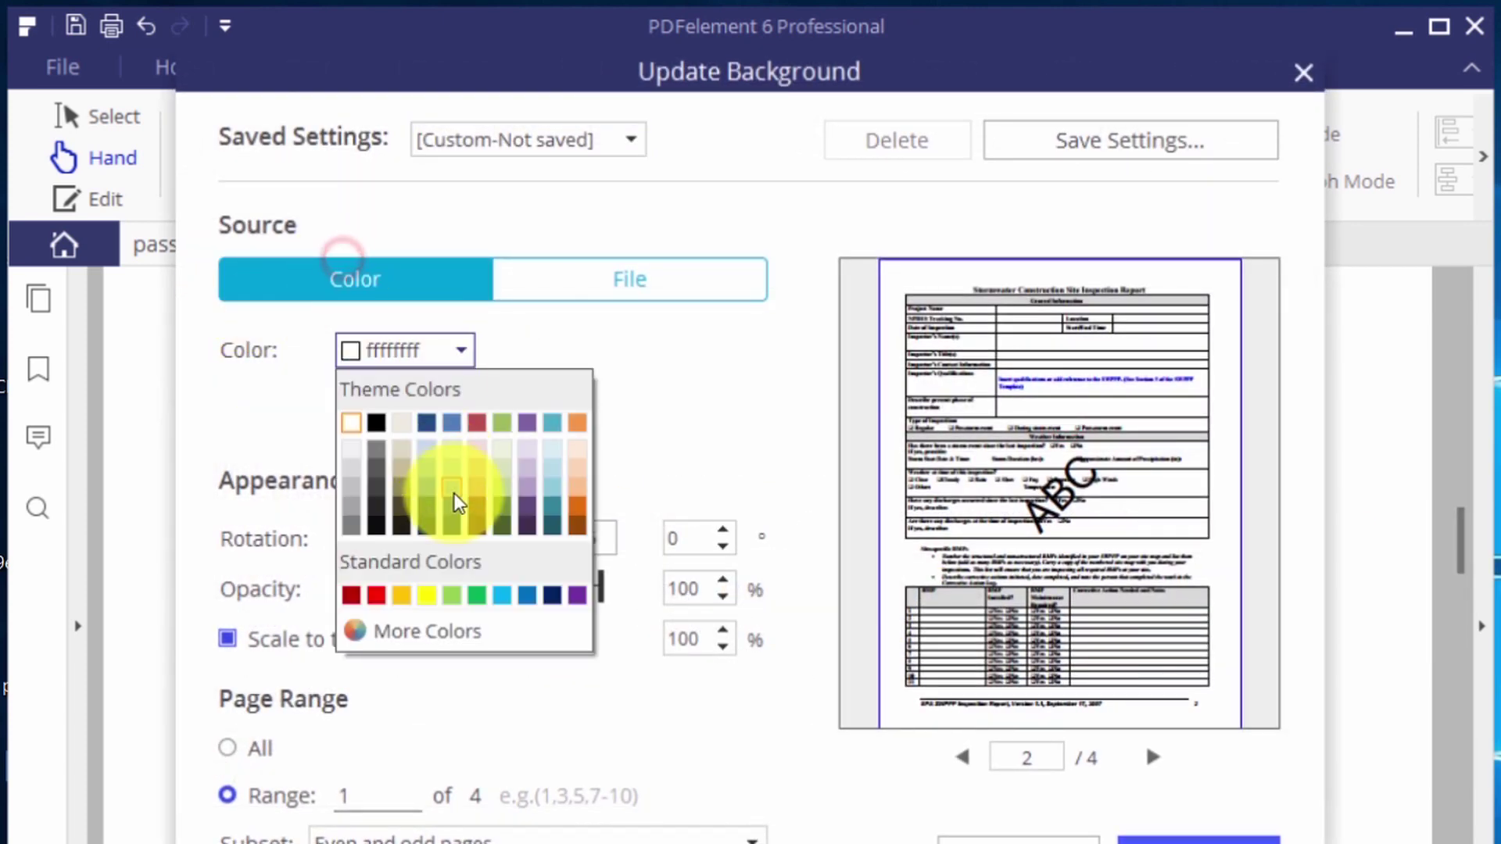
pyautogui.click(456, 474)
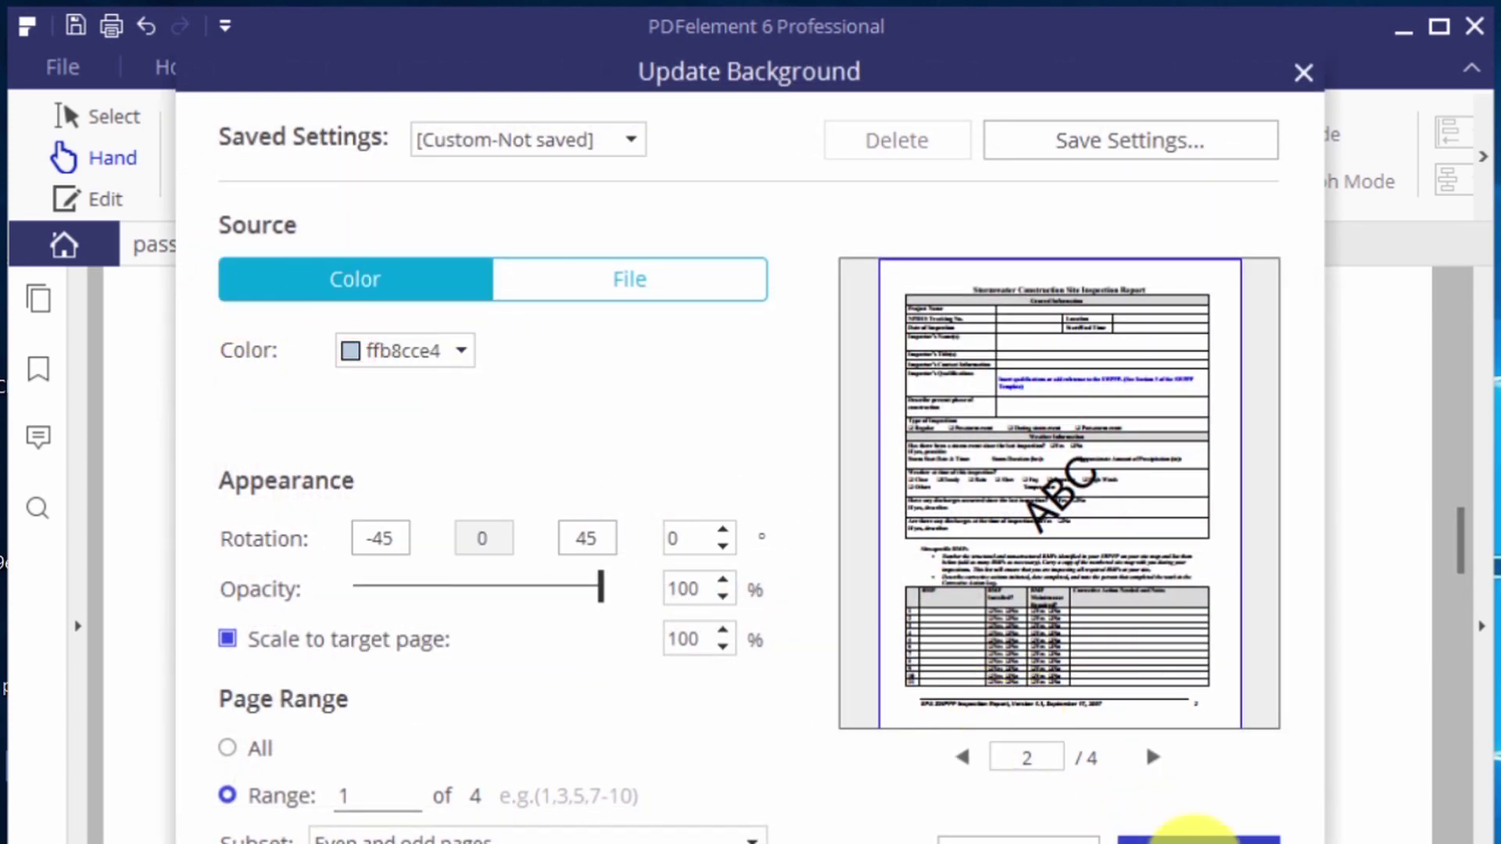
pyautogui.click(1196, 835)
pyautogui.scroll(5, 1144, 815)
pyautogui.scroll(3, 1149, 813)
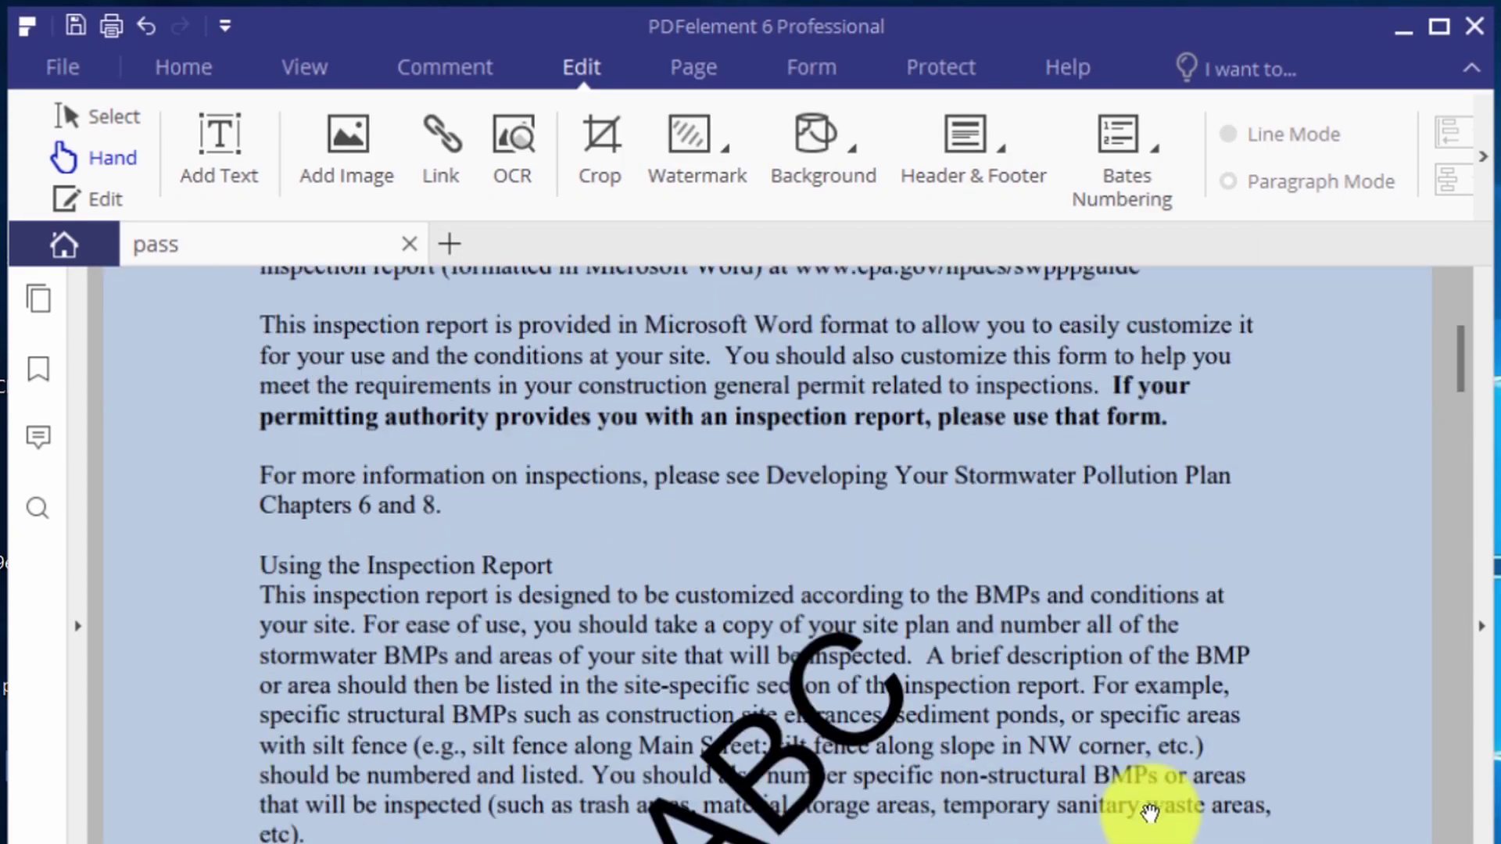
pyautogui.scroll(-3, 1150, 812)
pyautogui.scroll(3, 1149, 812)
pyautogui.scroll(2, 1150, 812)
pyautogui.scroll(-2, 1149, 812)
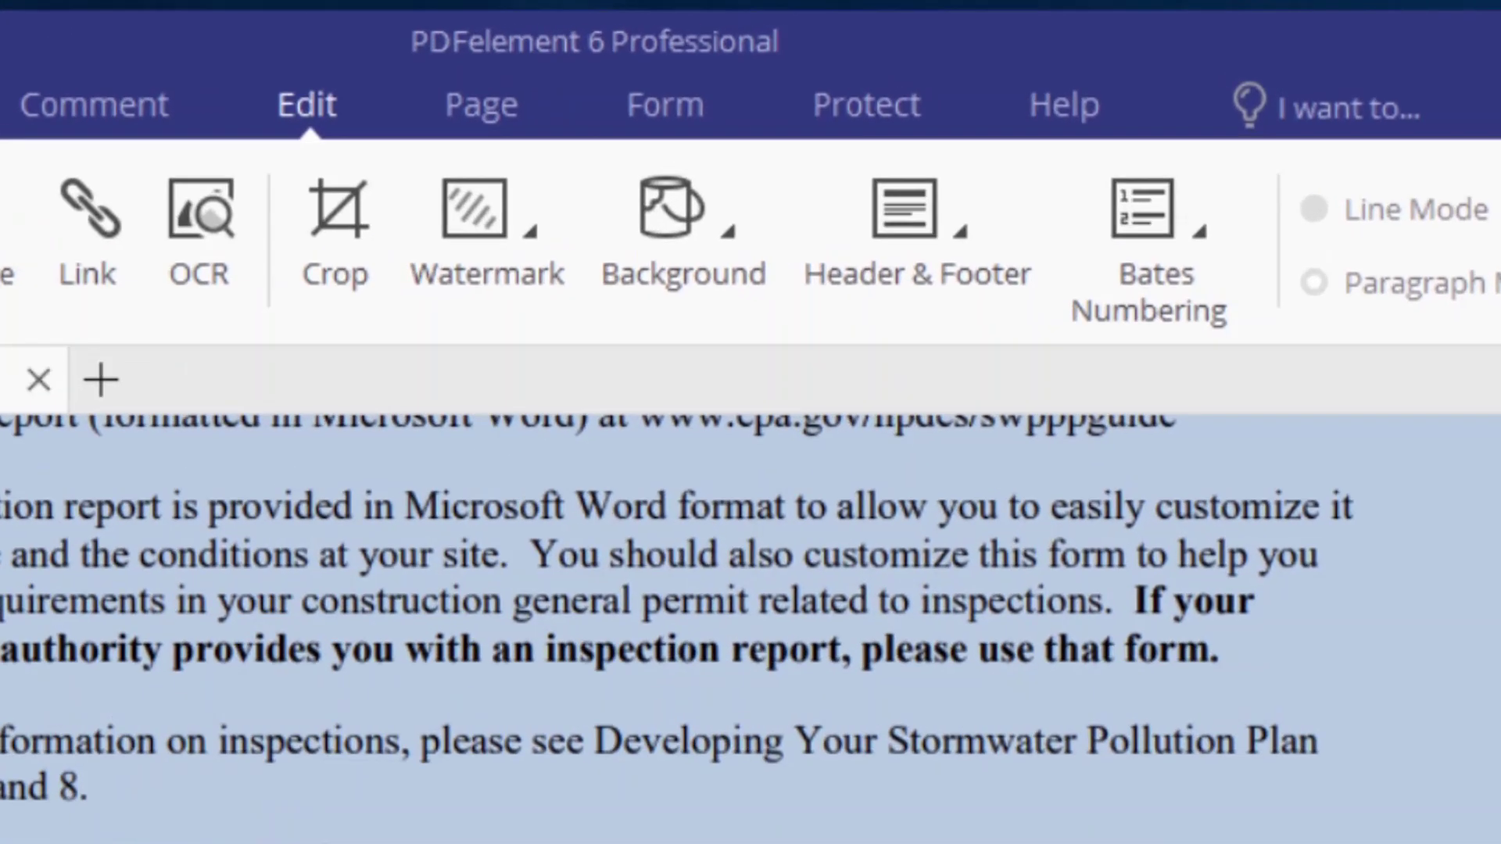
# - Set a required open password on the inspection form and confirm it
pyautogui.click(866, 104)
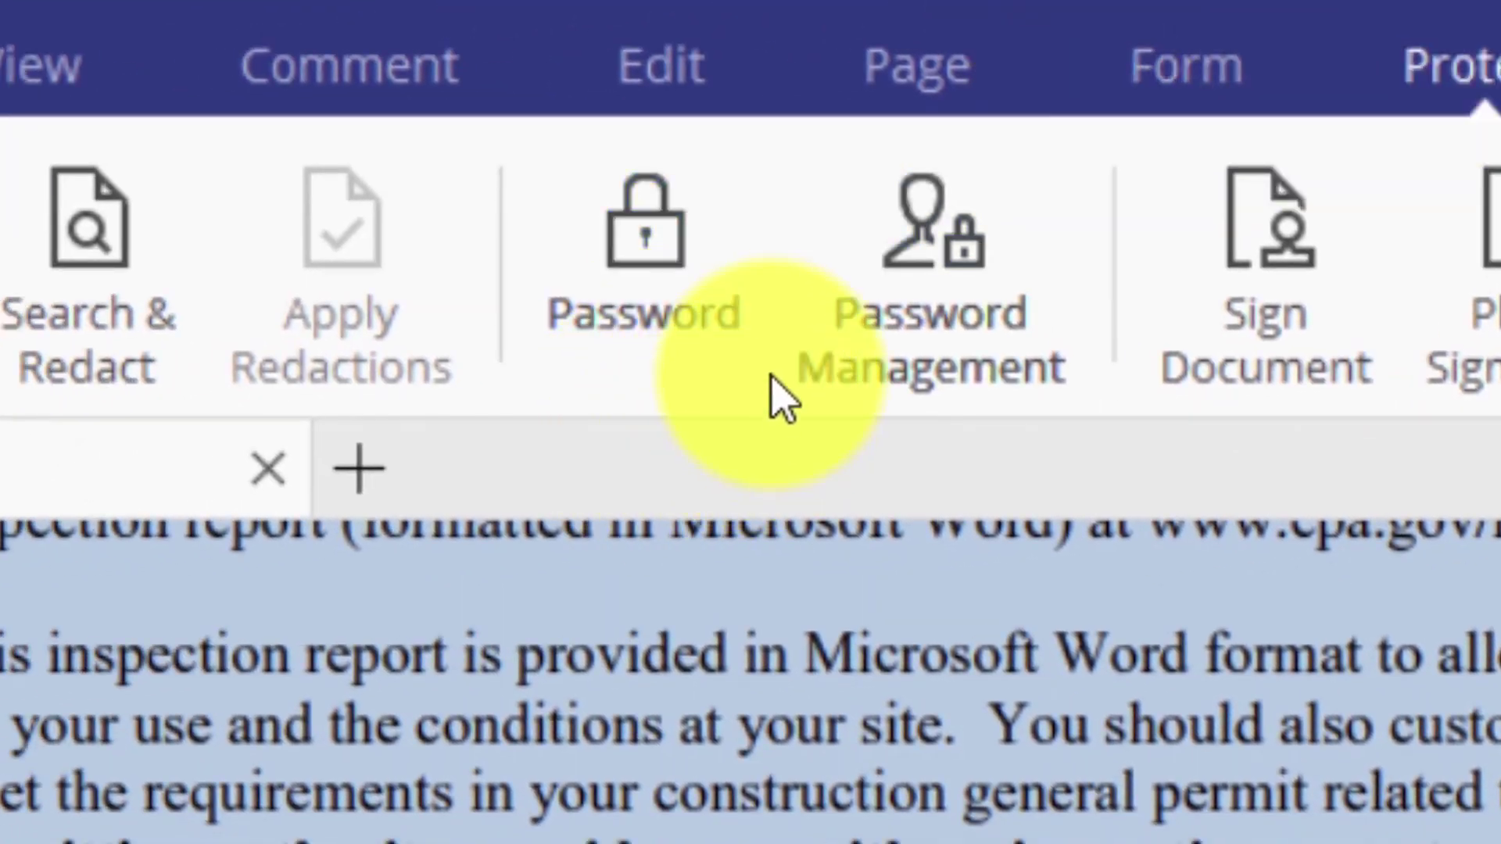
pyautogui.click(614, 200)
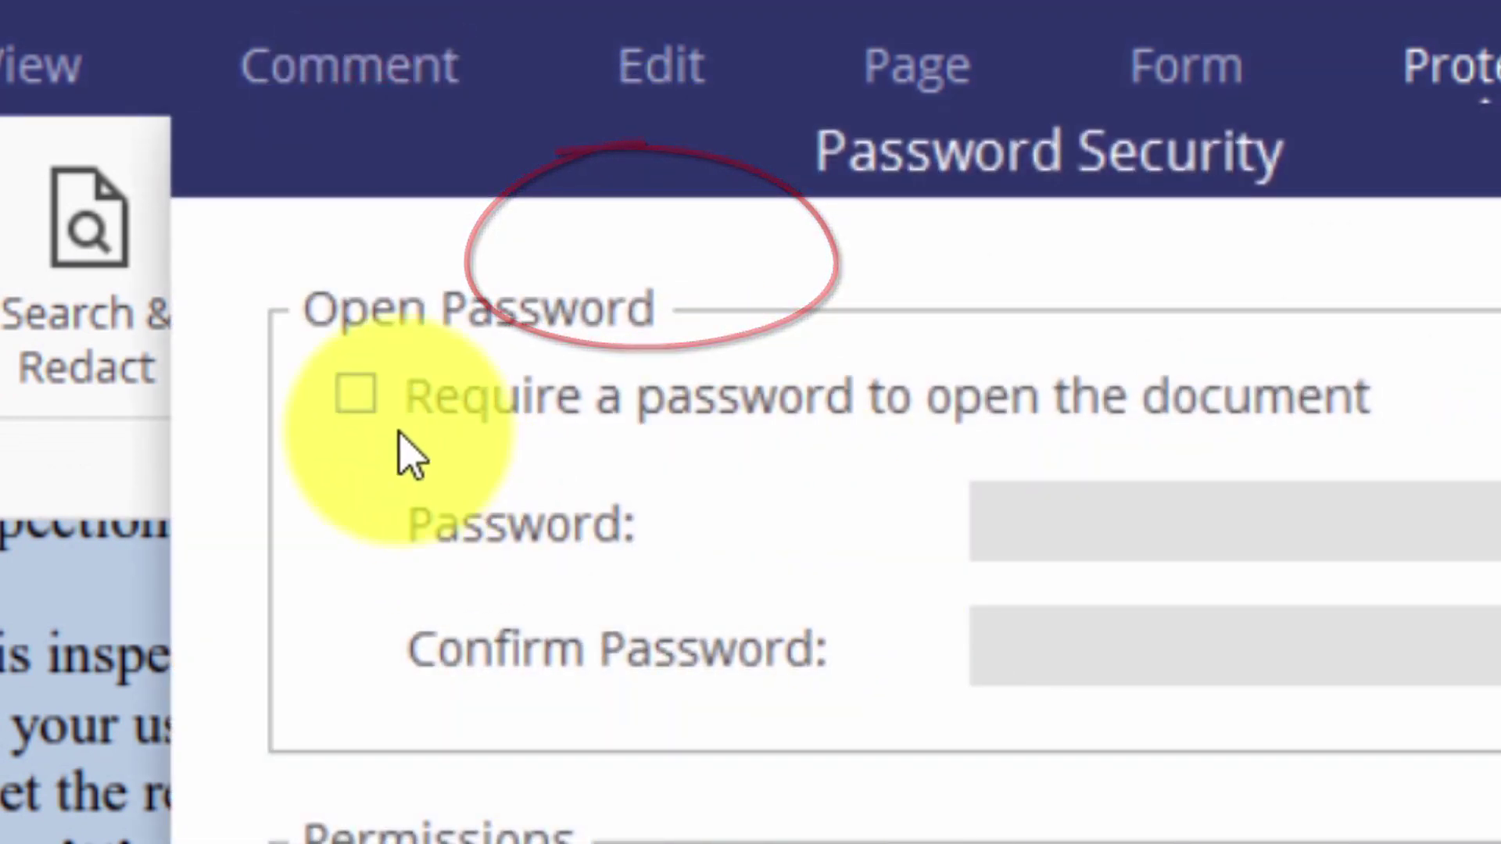
pyautogui.click(355, 397)
pyautogui.click(1021, 469)
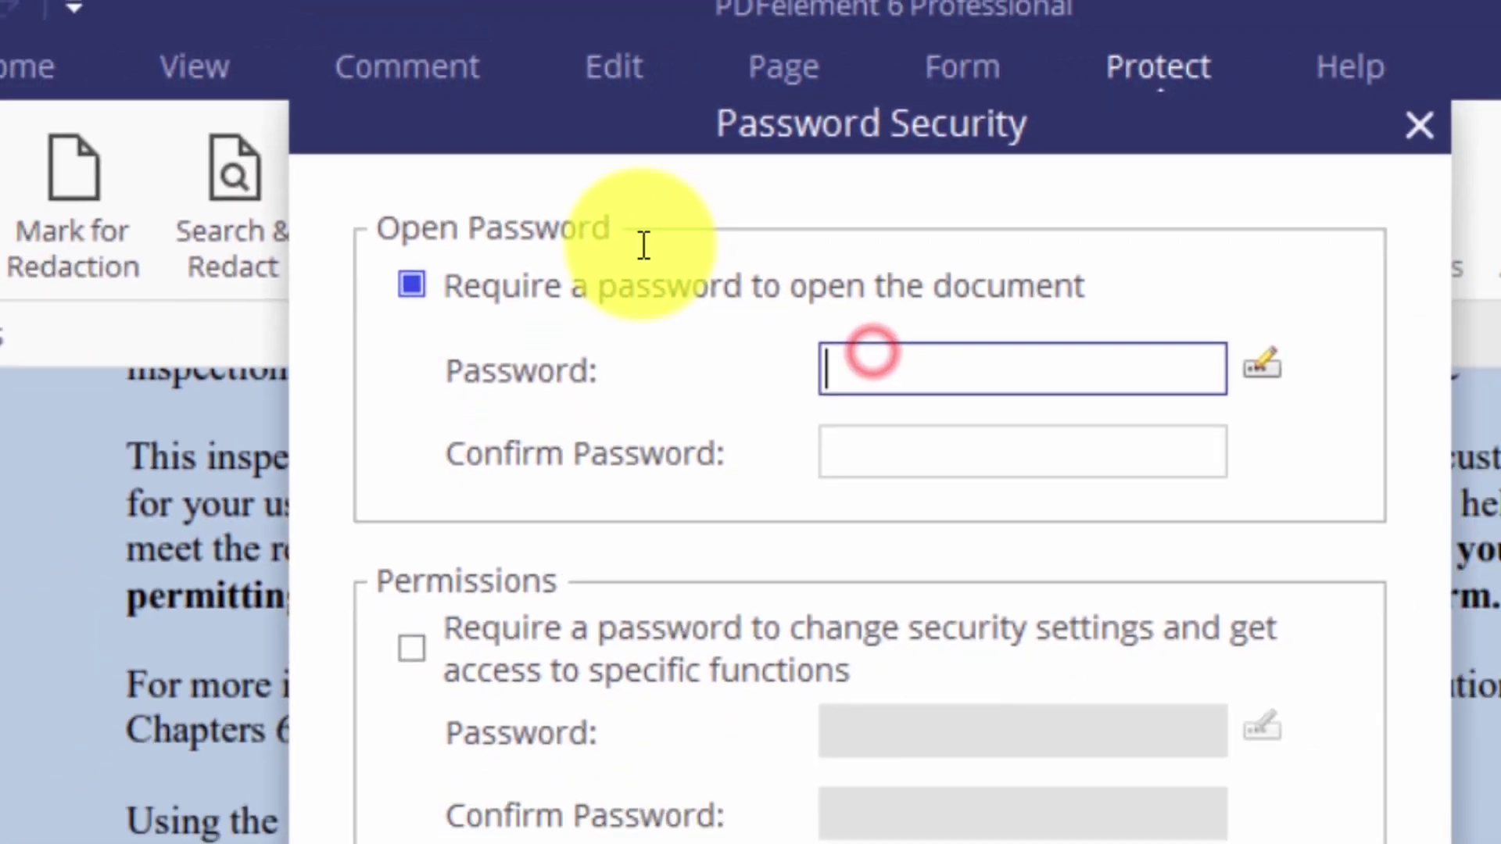
pyautogui.write('p')
pyautogui.write('s')
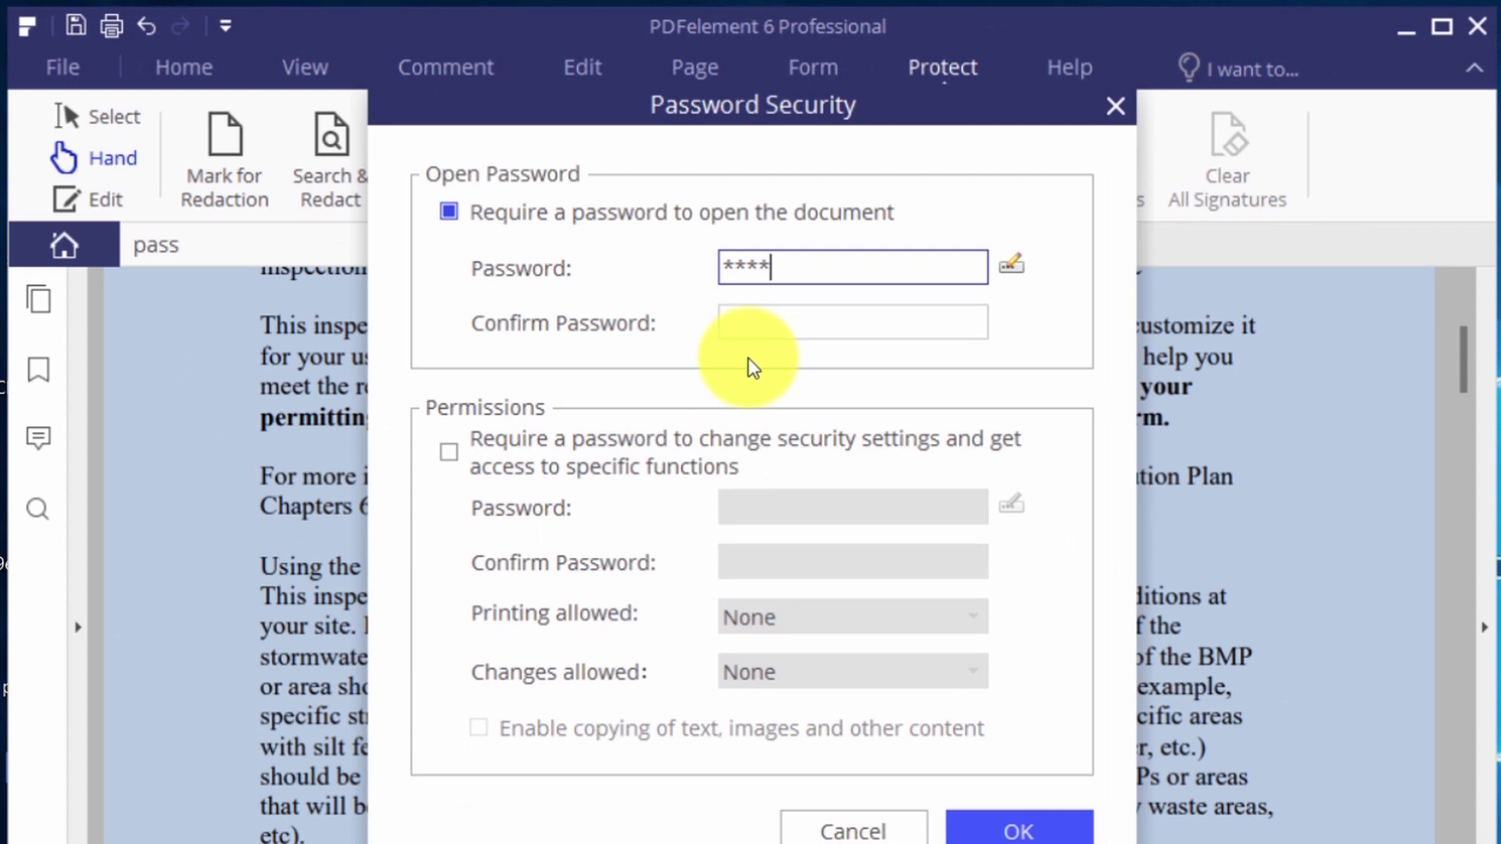
pyautogui.press('Tab')
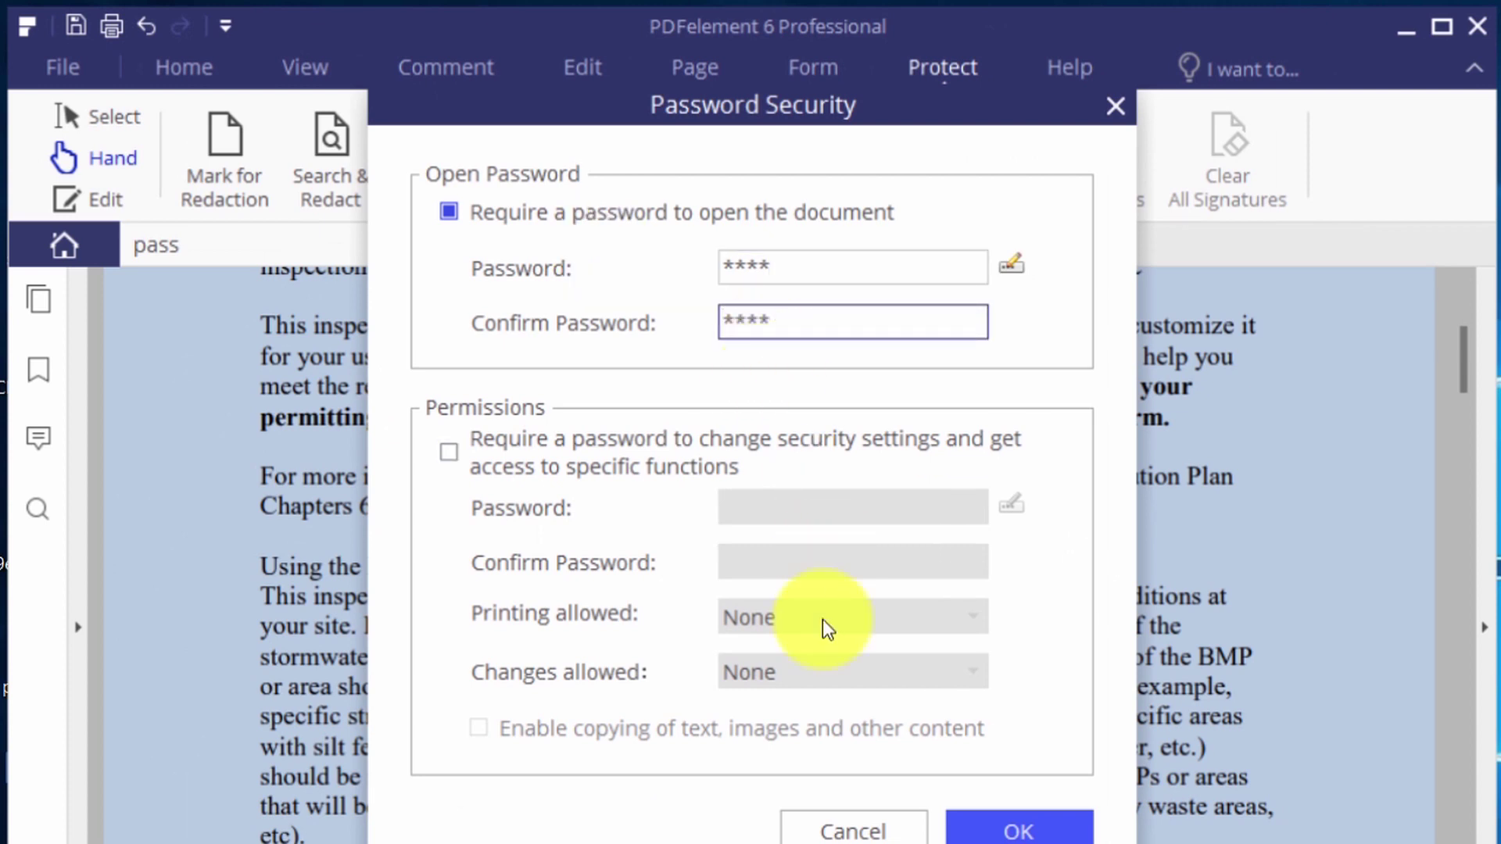
pyautogui.click(1019, 828)
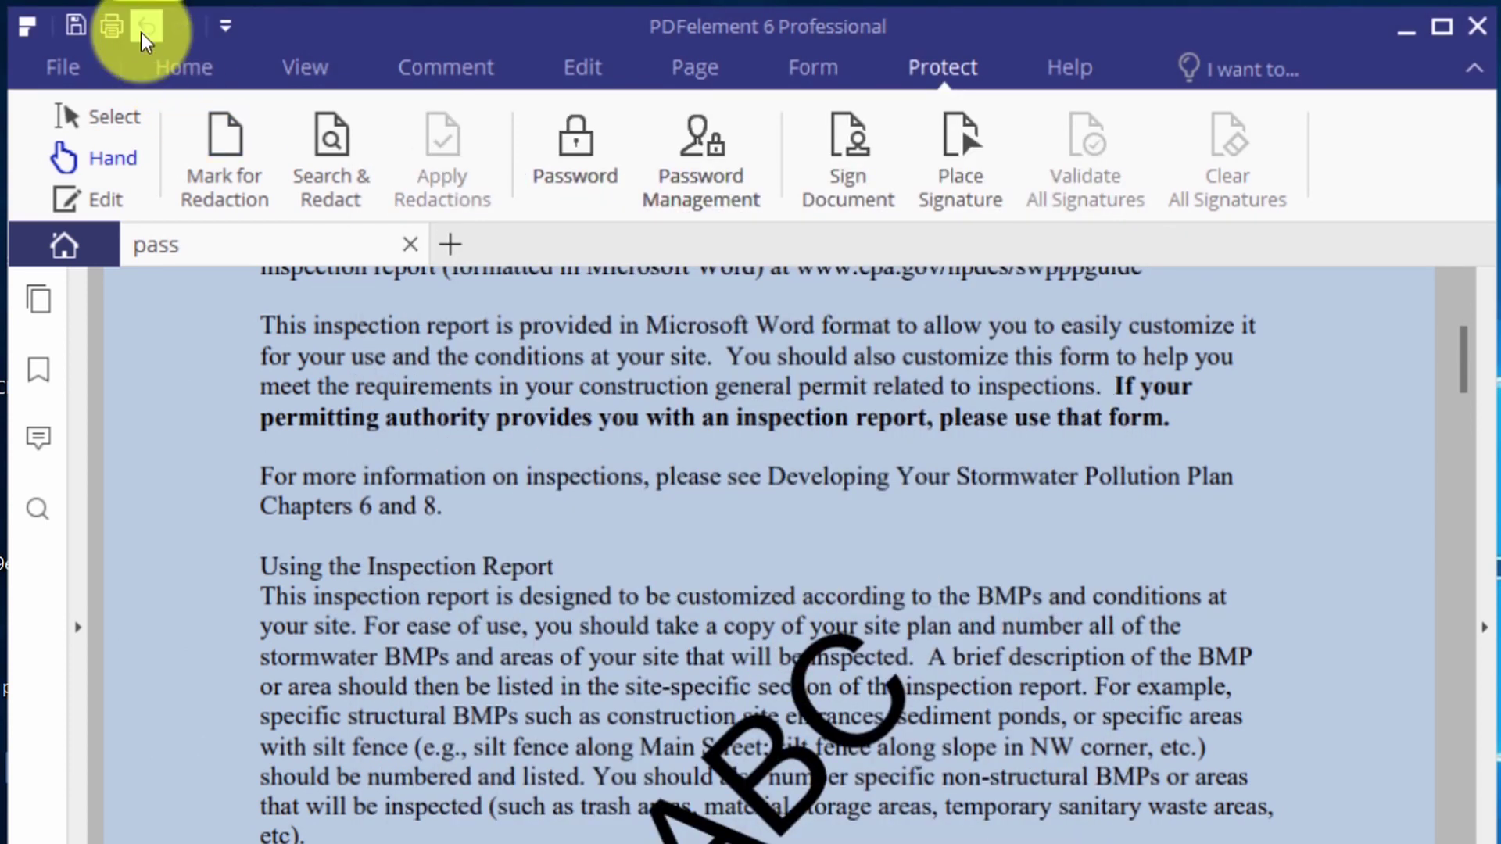
# - Save the password-protected document as pass.pdf and close its tab
pyautogui.click(65, 59)
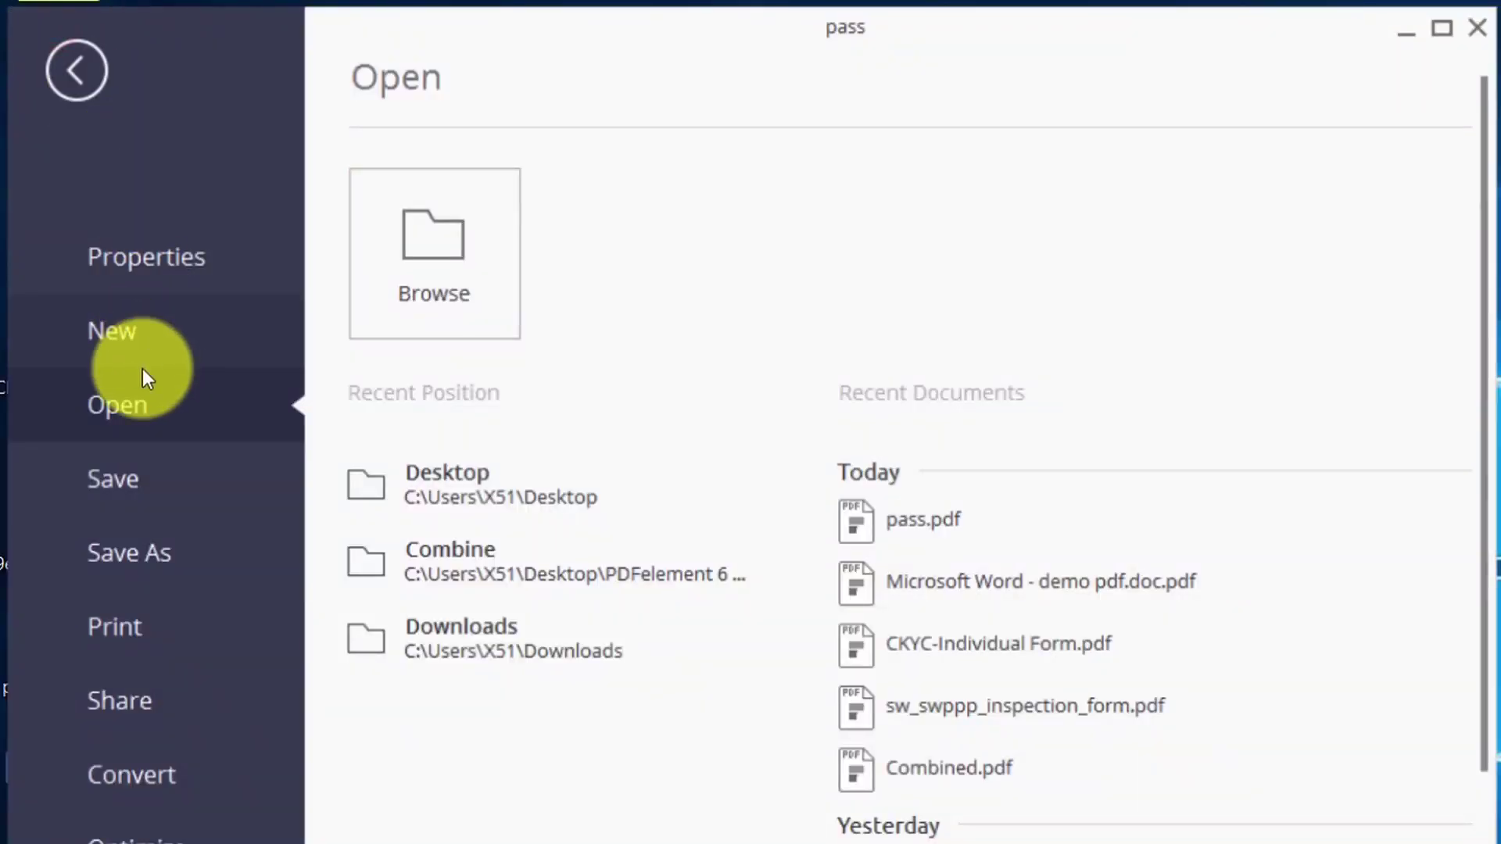
pyautogui.click(100, 480)
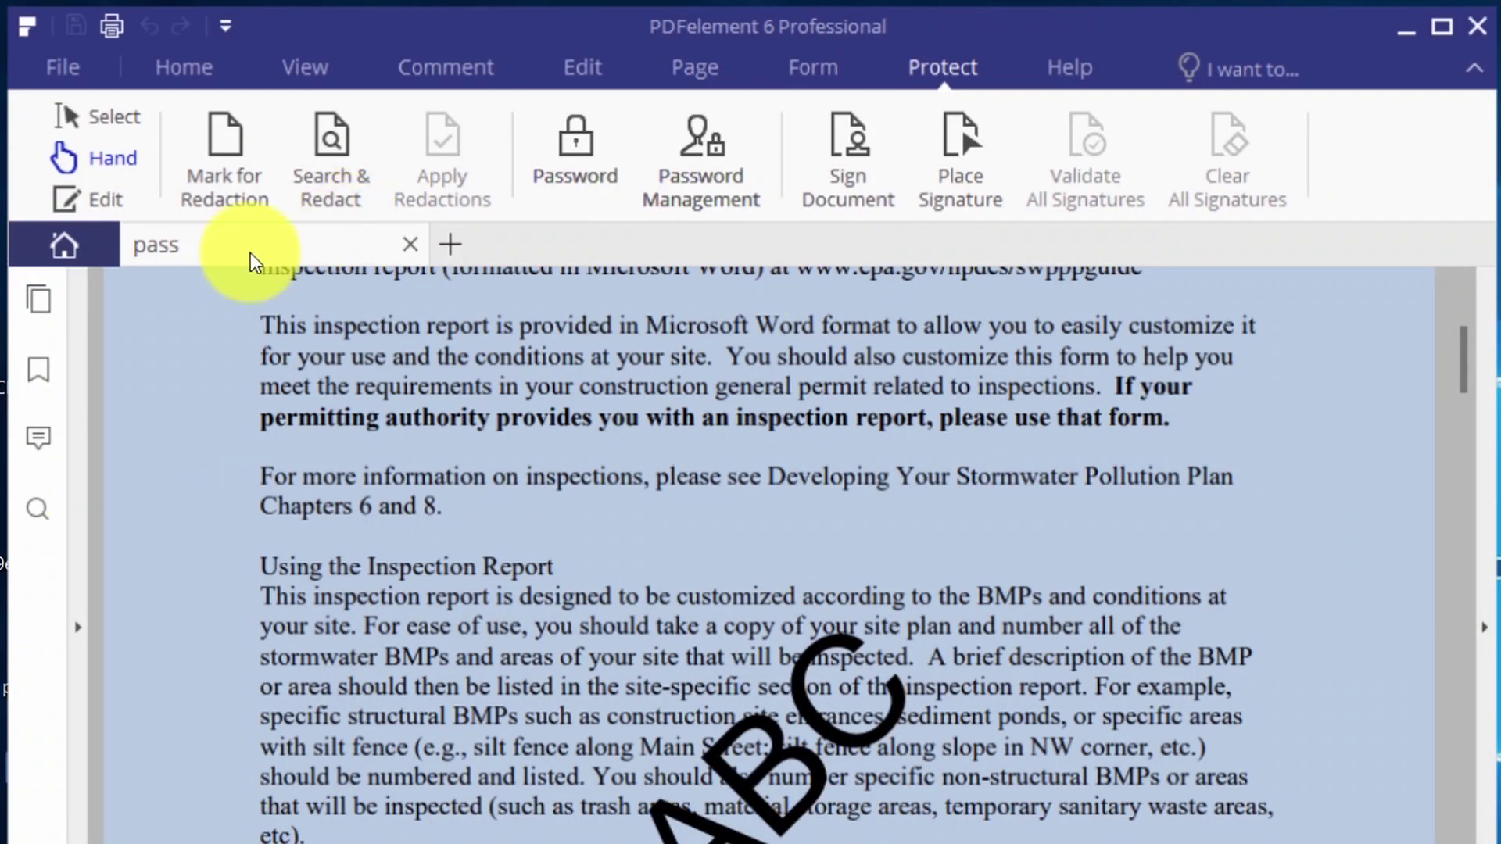
pyautogui.click(410, 246)
# - Close PDFelement and open pass.pdf in Acrobat, cancelling the password prompt that appears
pyautogui.click(1406, 26)
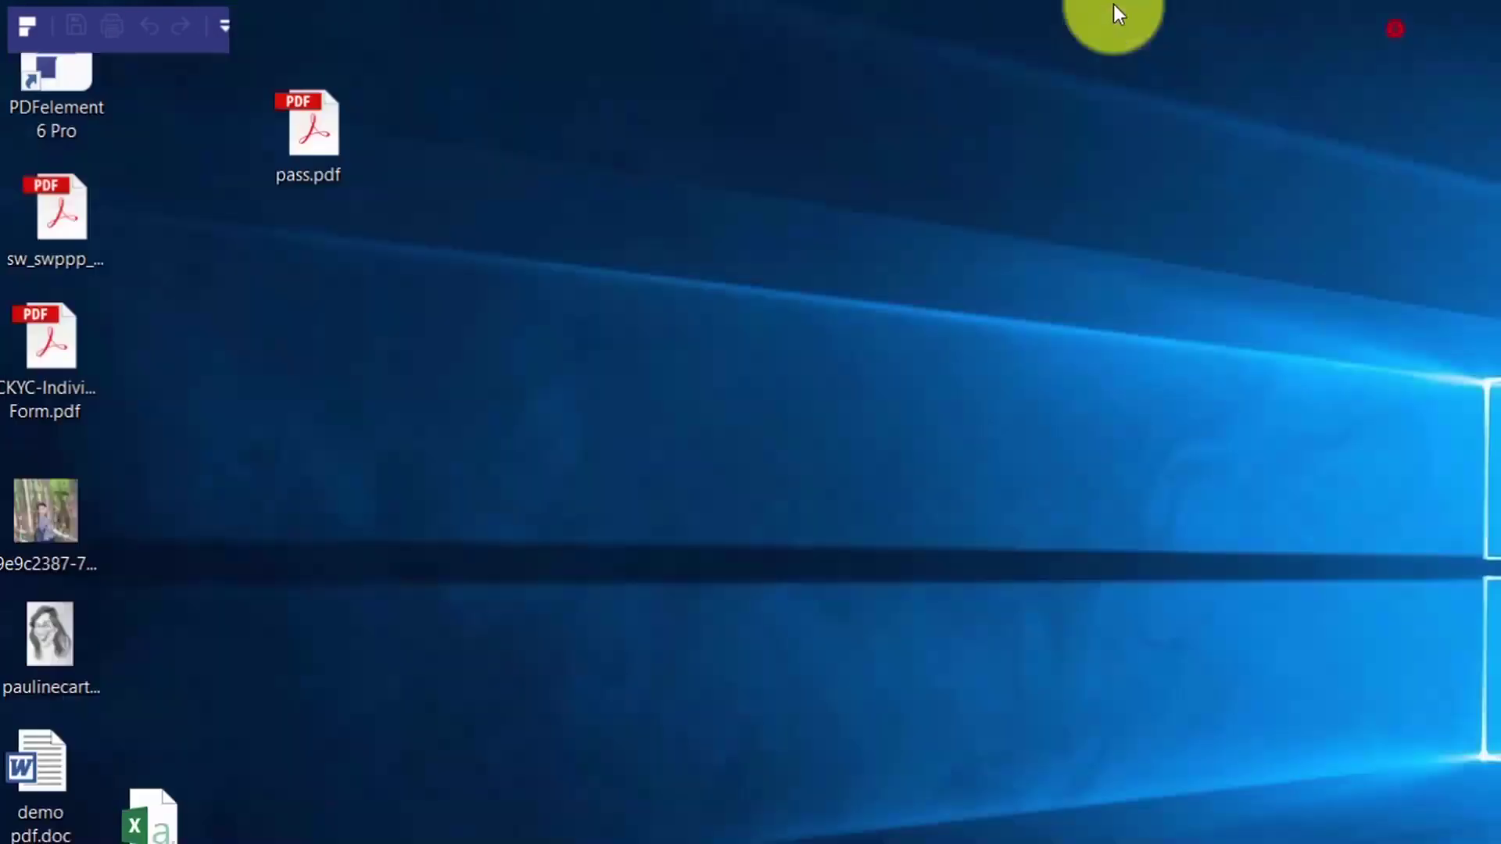
pyautogui.doubleClick(306, 135)
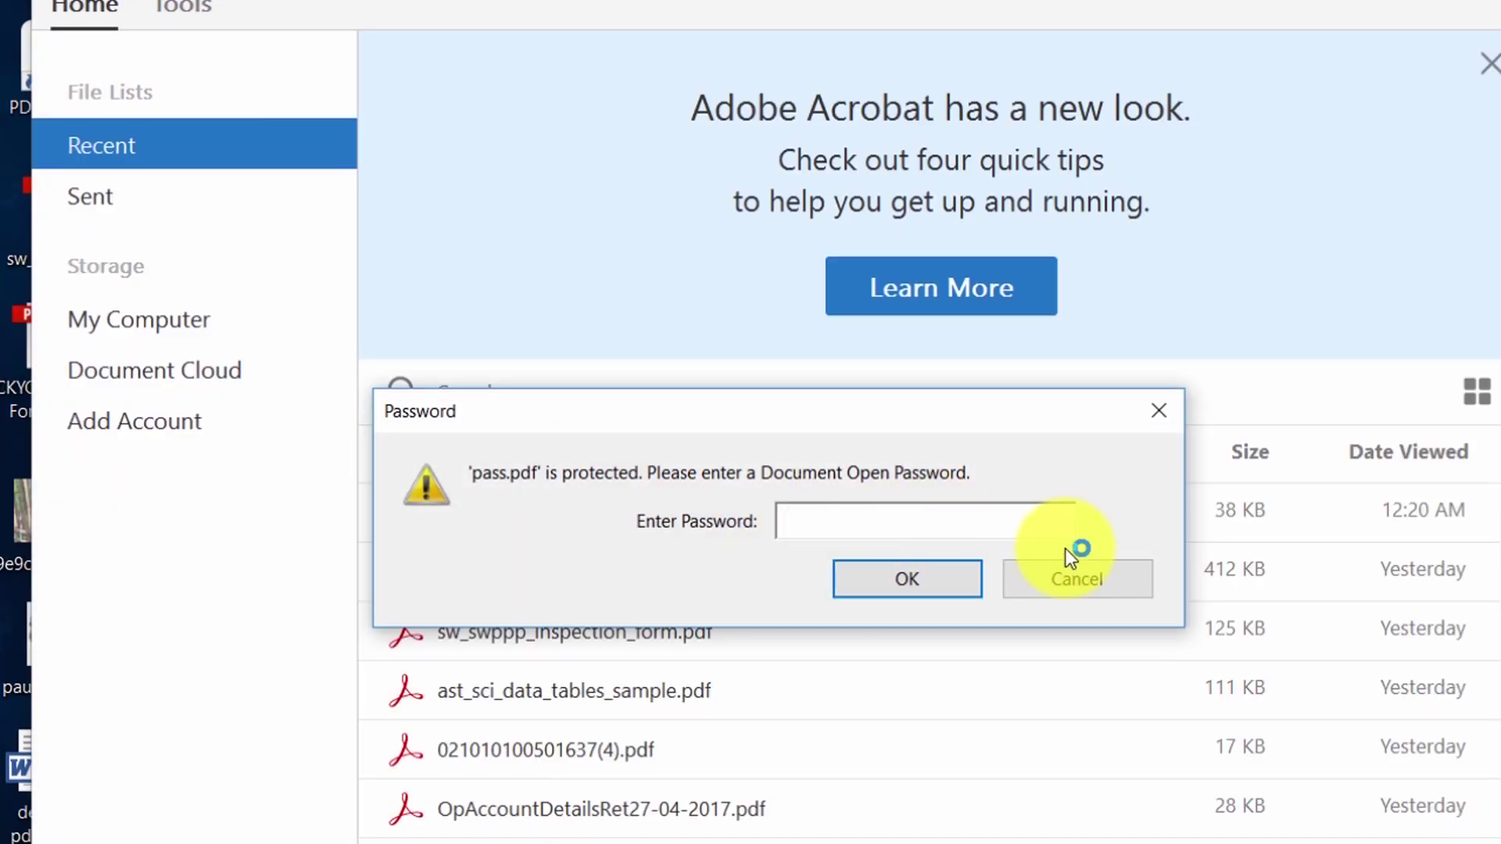
pyautogui.click(1069, 573)
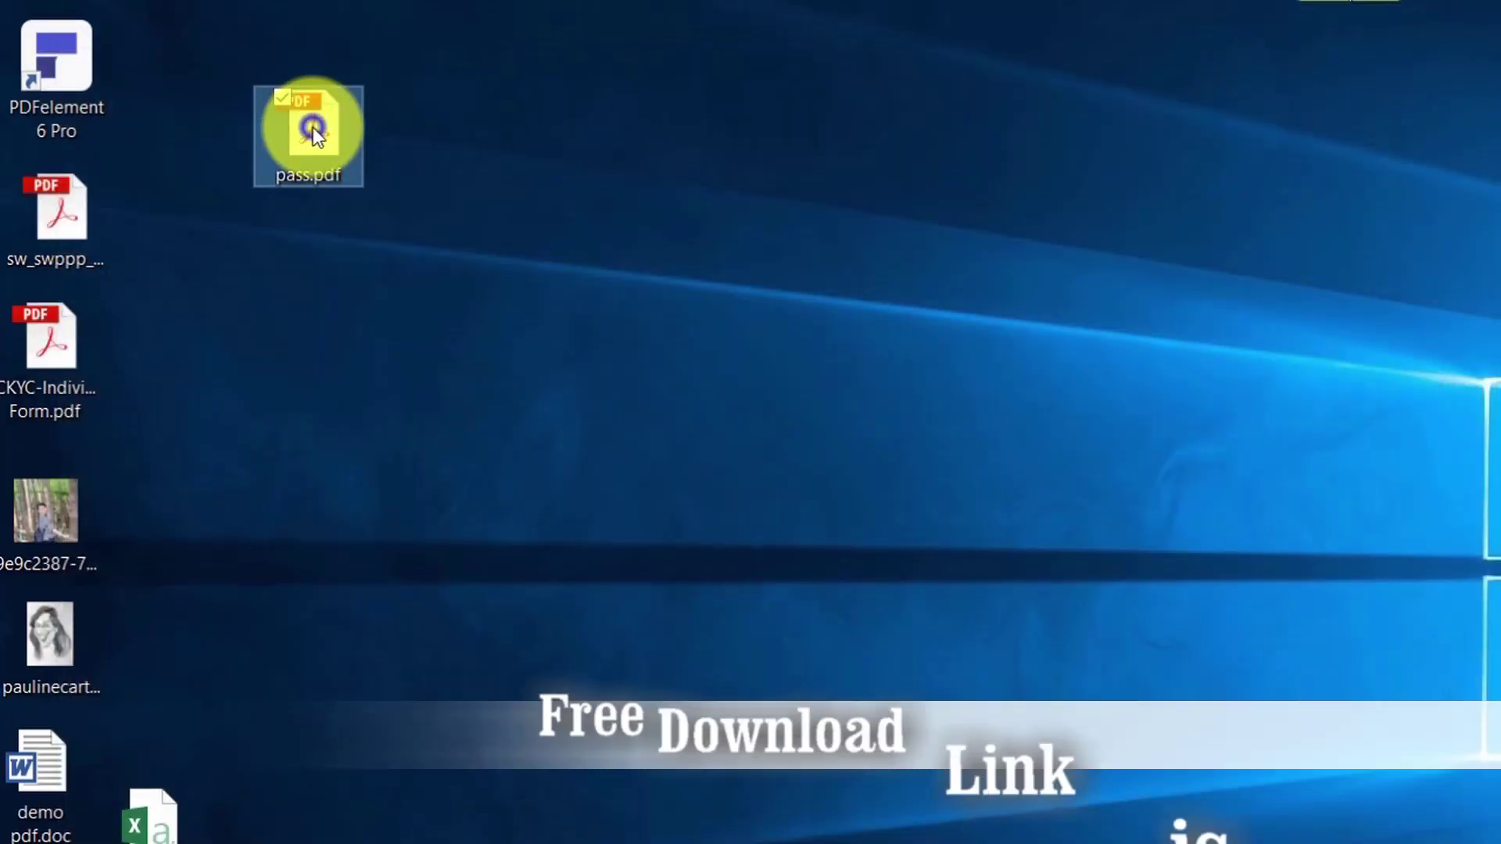
pyautogui.rightClick(313, 128)
pyautogui.moveTo(403, 557)
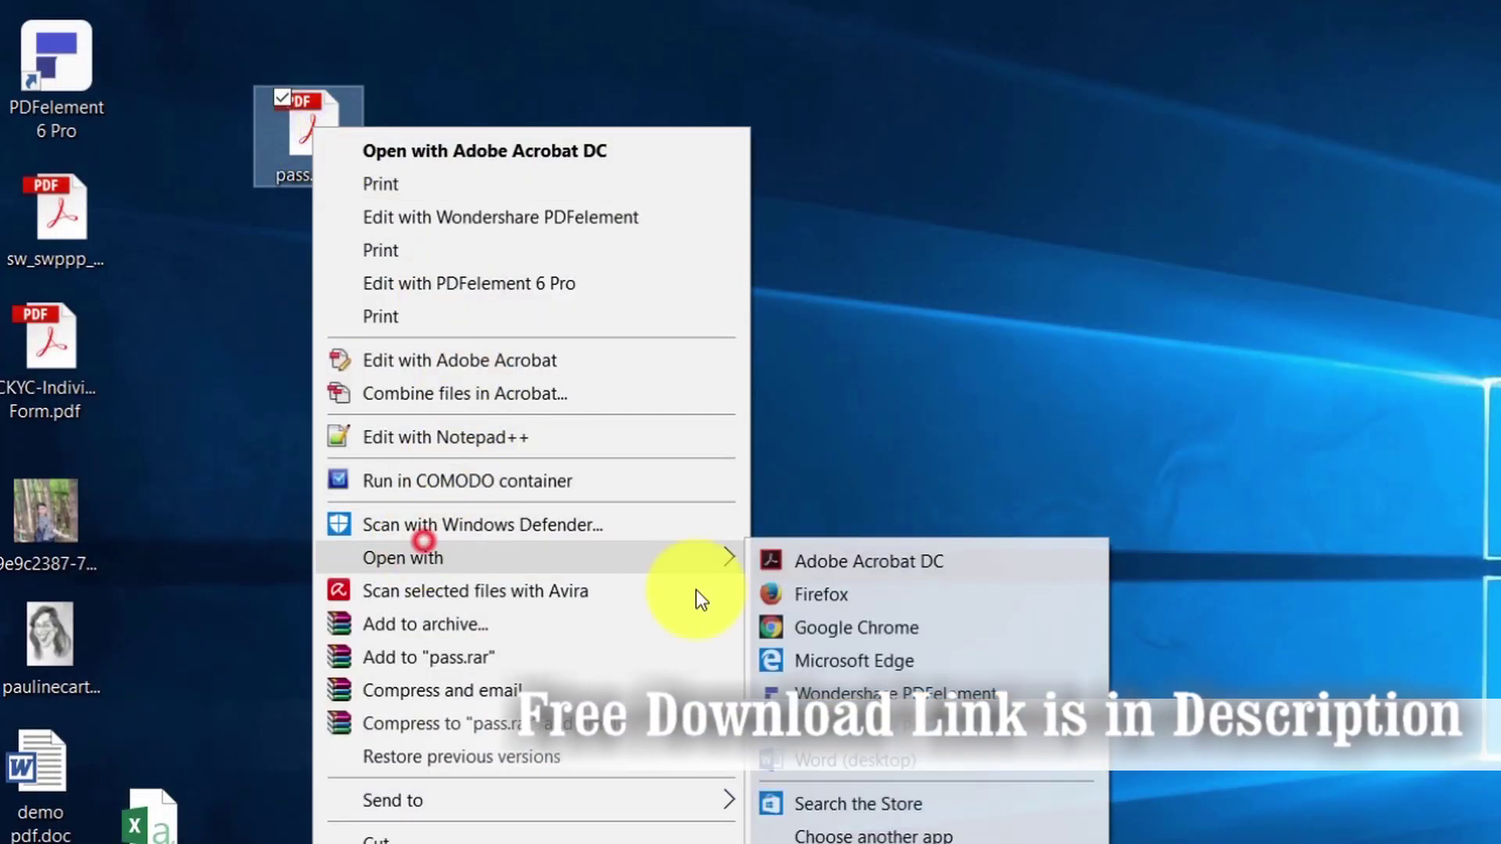
# - Open pass.pdf with PDFelement and enter its password to unlock the light-blue ABC form
pyautogui.click(891, 691)
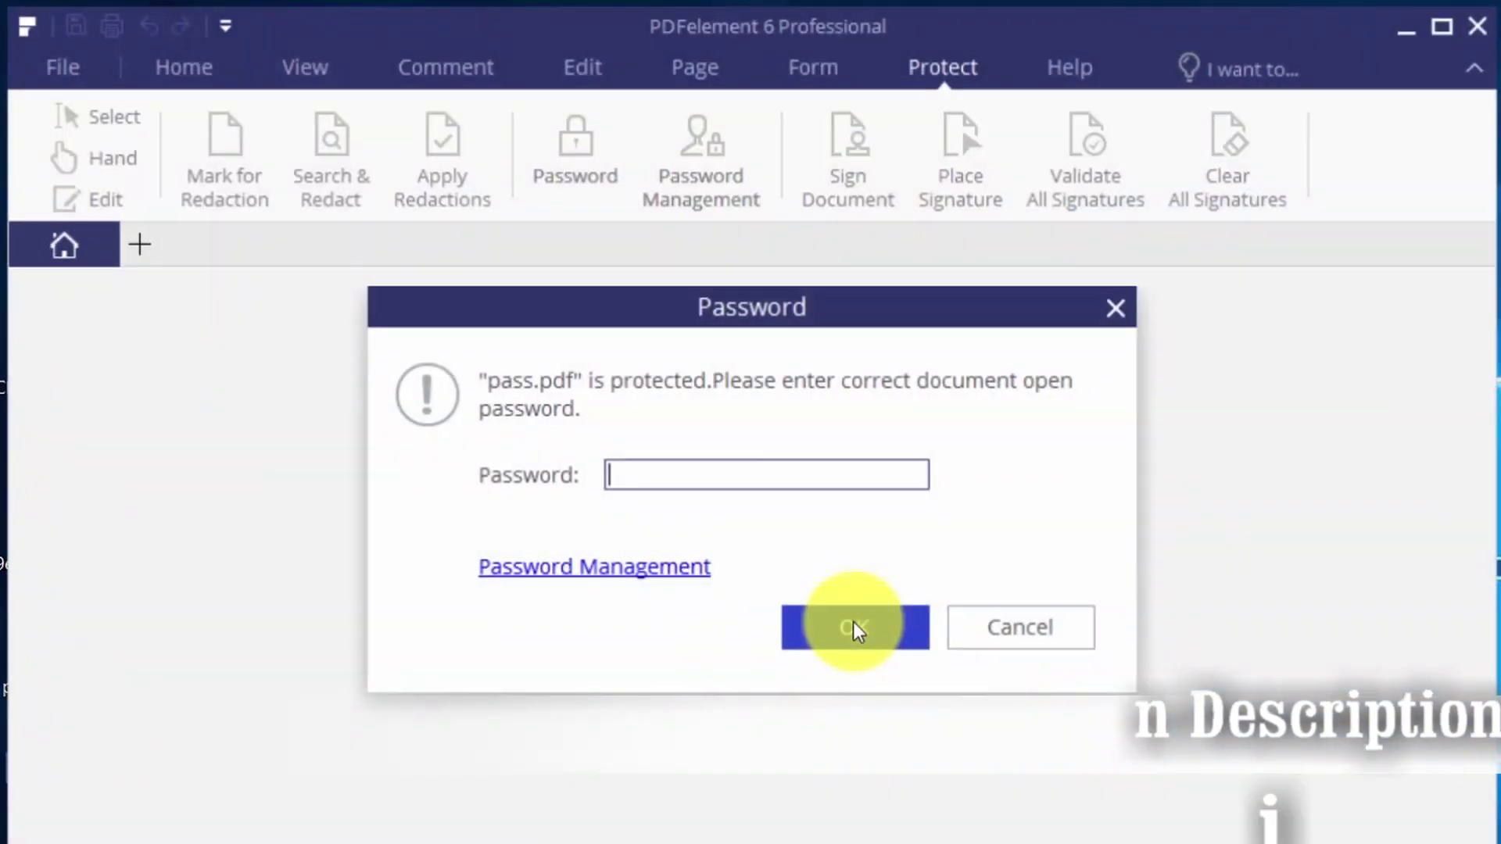
pyautogui.write('***')
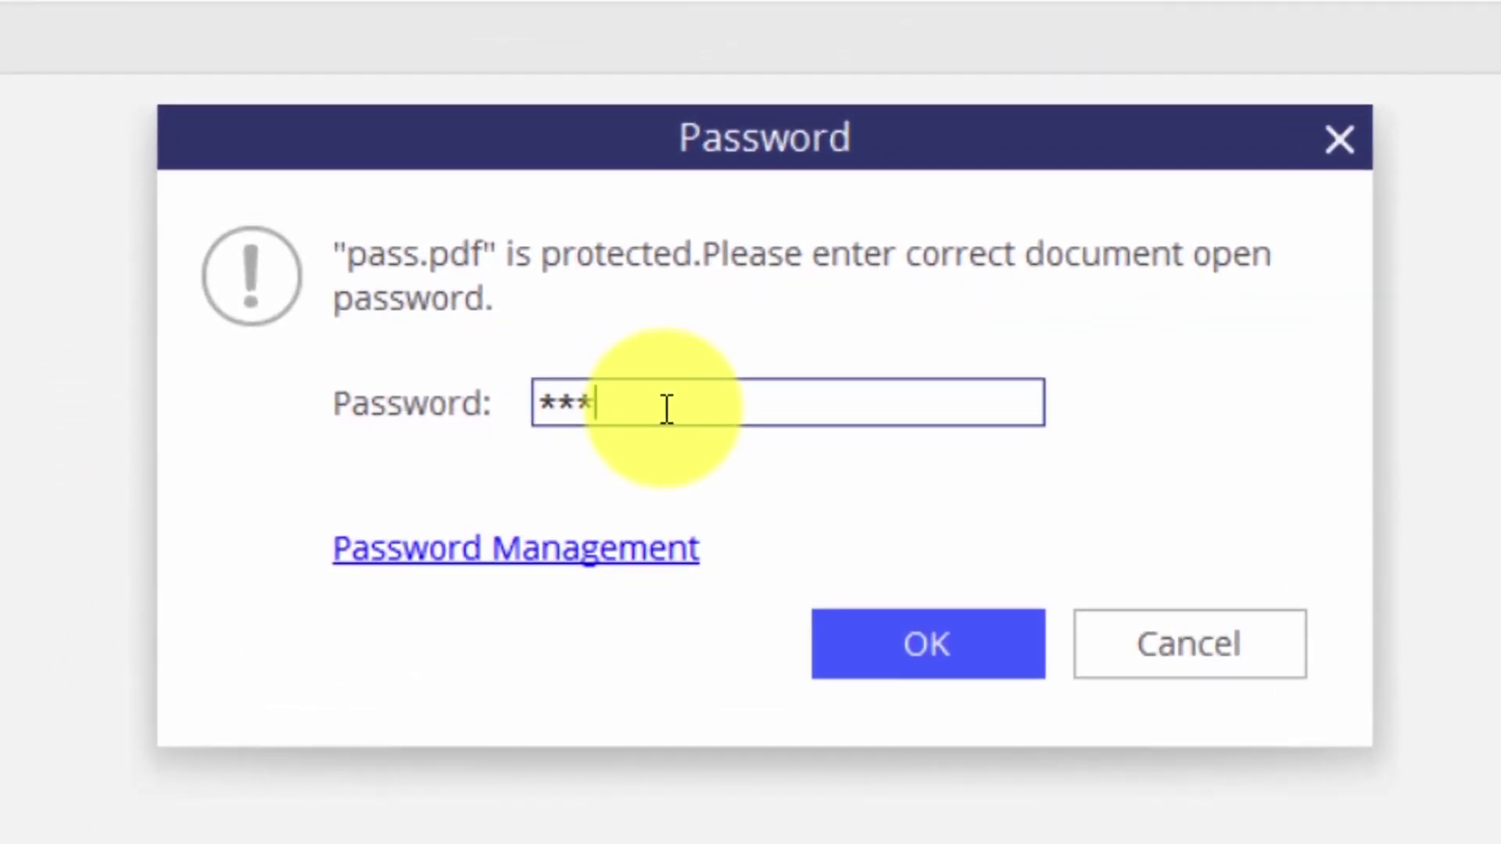
pyautogui.write('*')
pyautogui.click(880, 643)
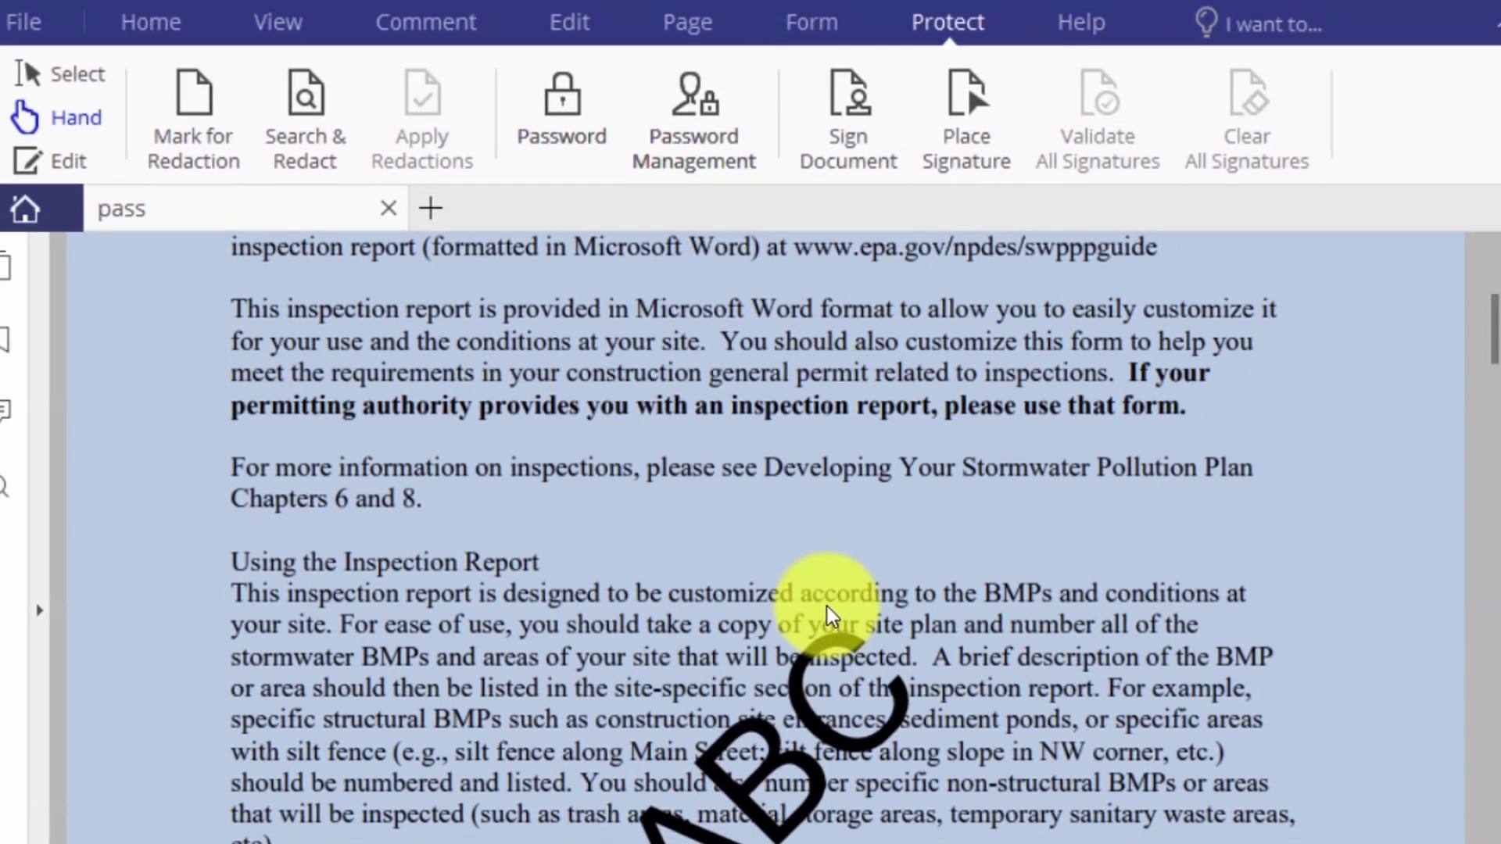